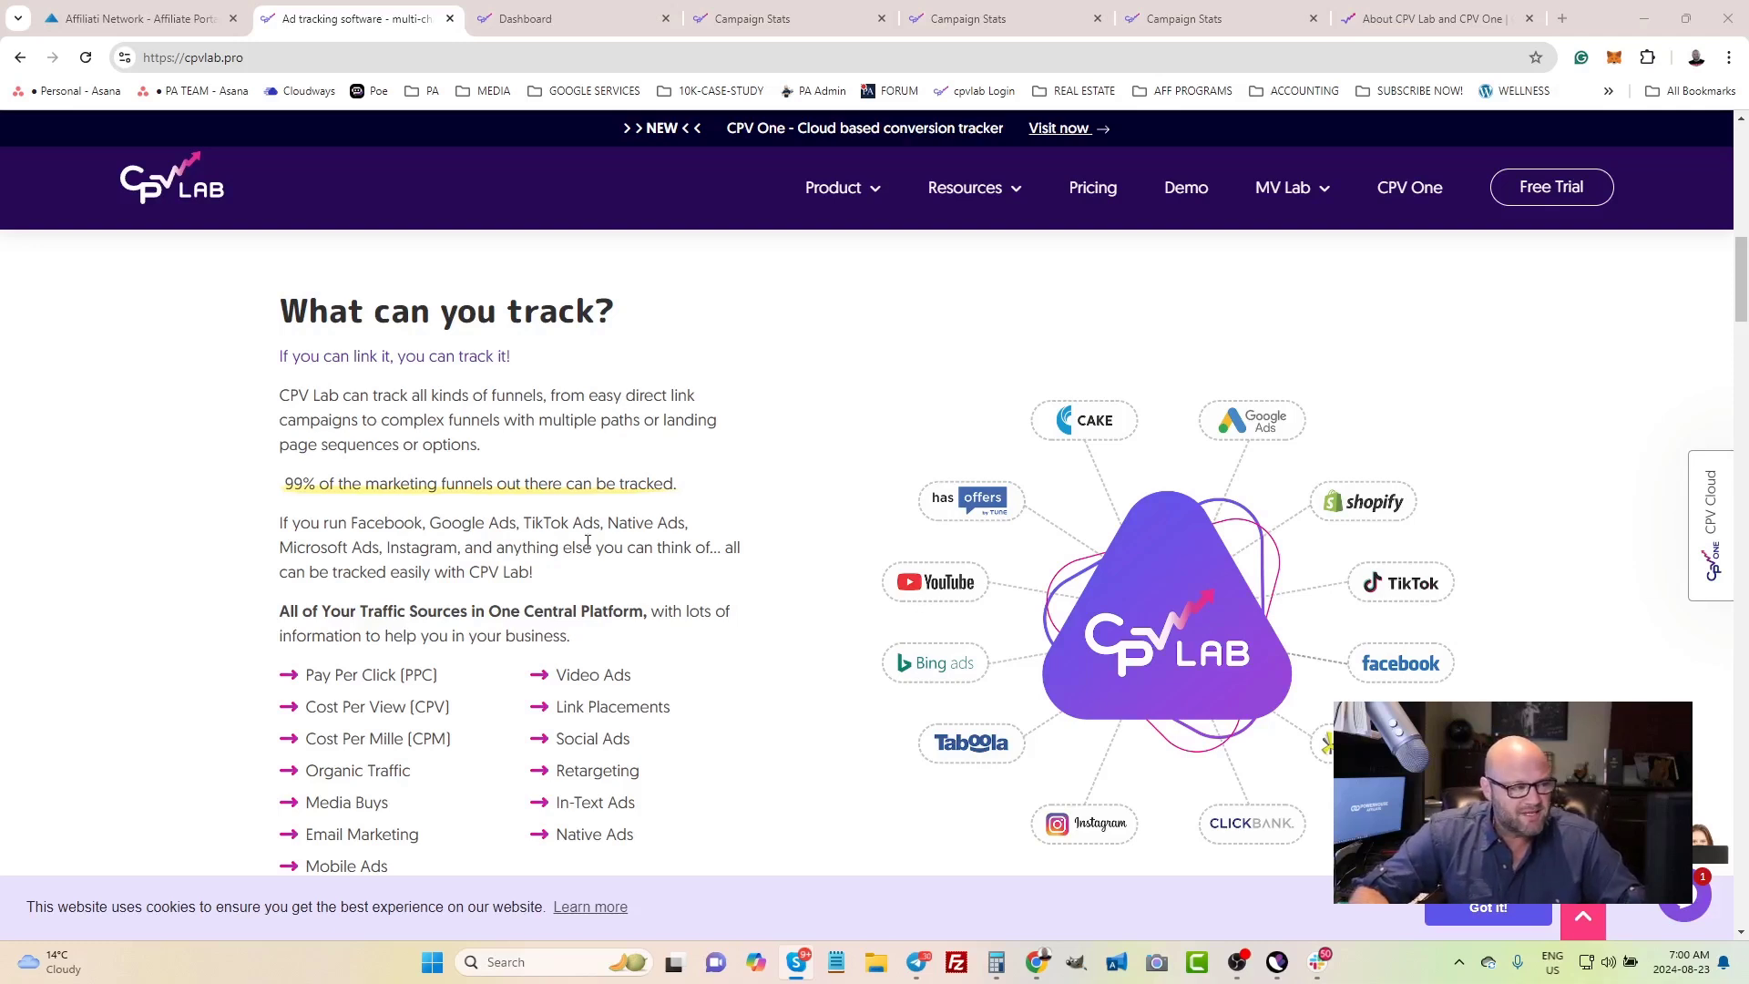
Examine the CPV Lab homepage, covering the trackable traffic sources, user testimonials, product overview and introduction
{"action": "scroll", "coordinate": [587, 543], "scroll_direction": "down", "scroll_amount": 1}
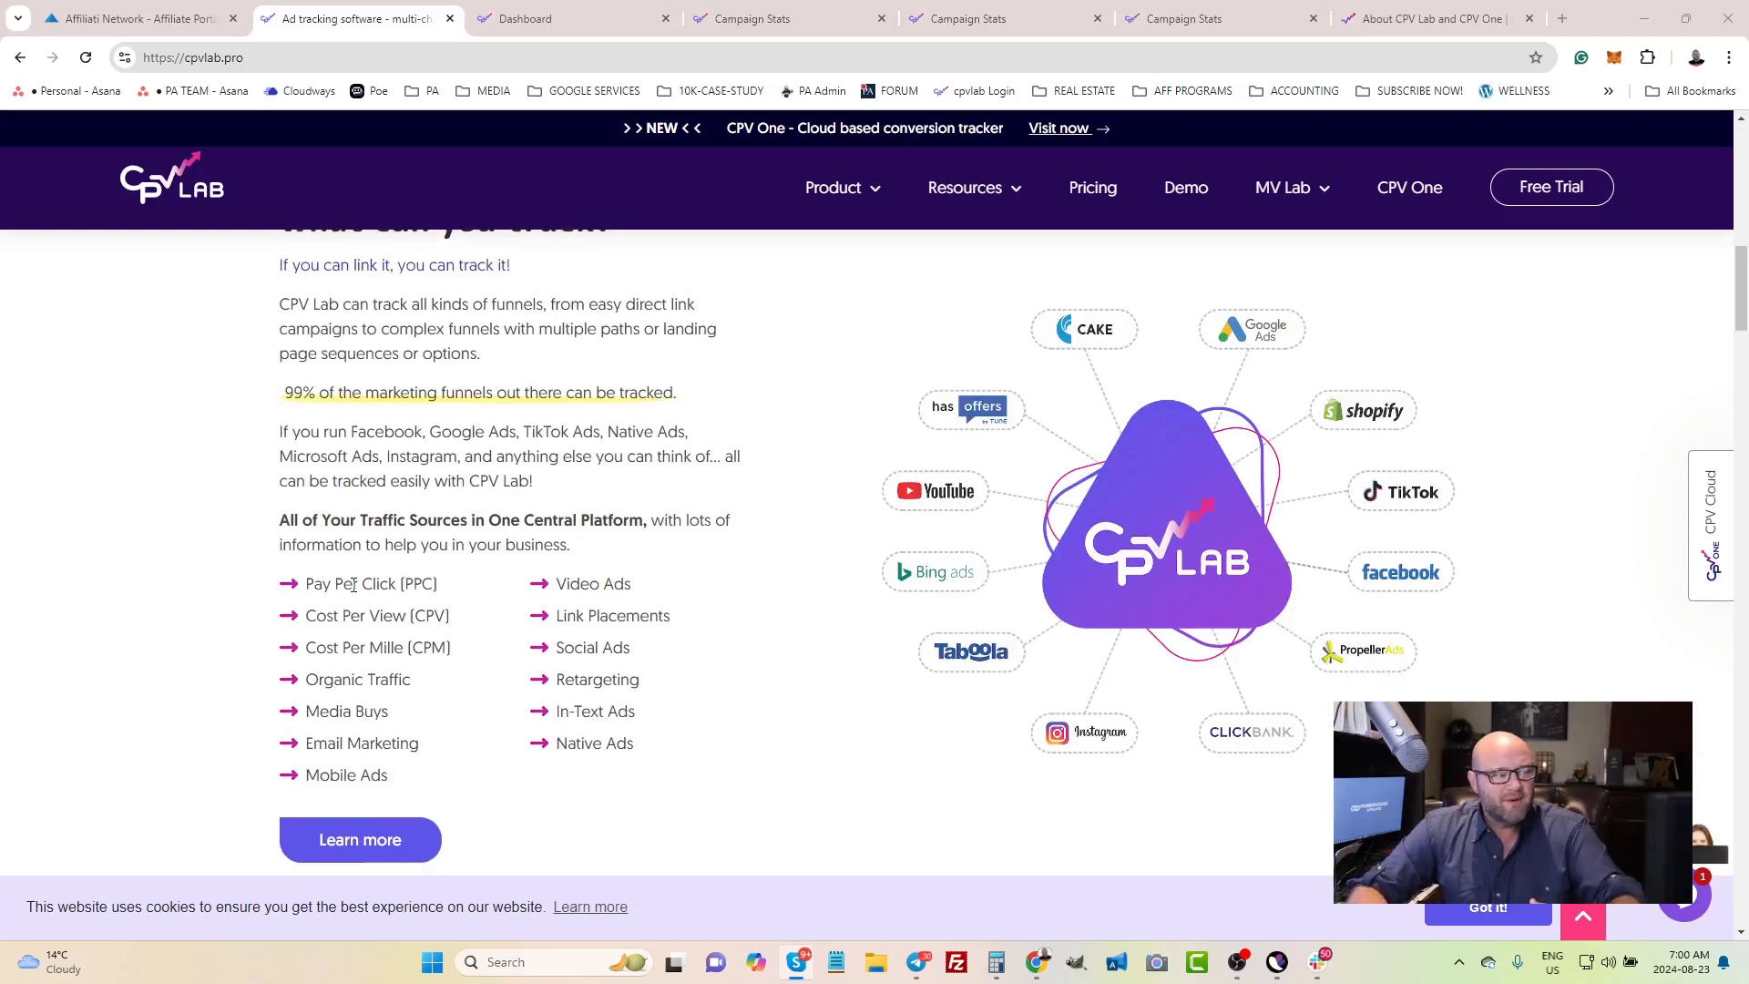
{"action": "scroll", "coordinate": [488, 566], "scroll_direction": "down", "scroll_amount": 4}
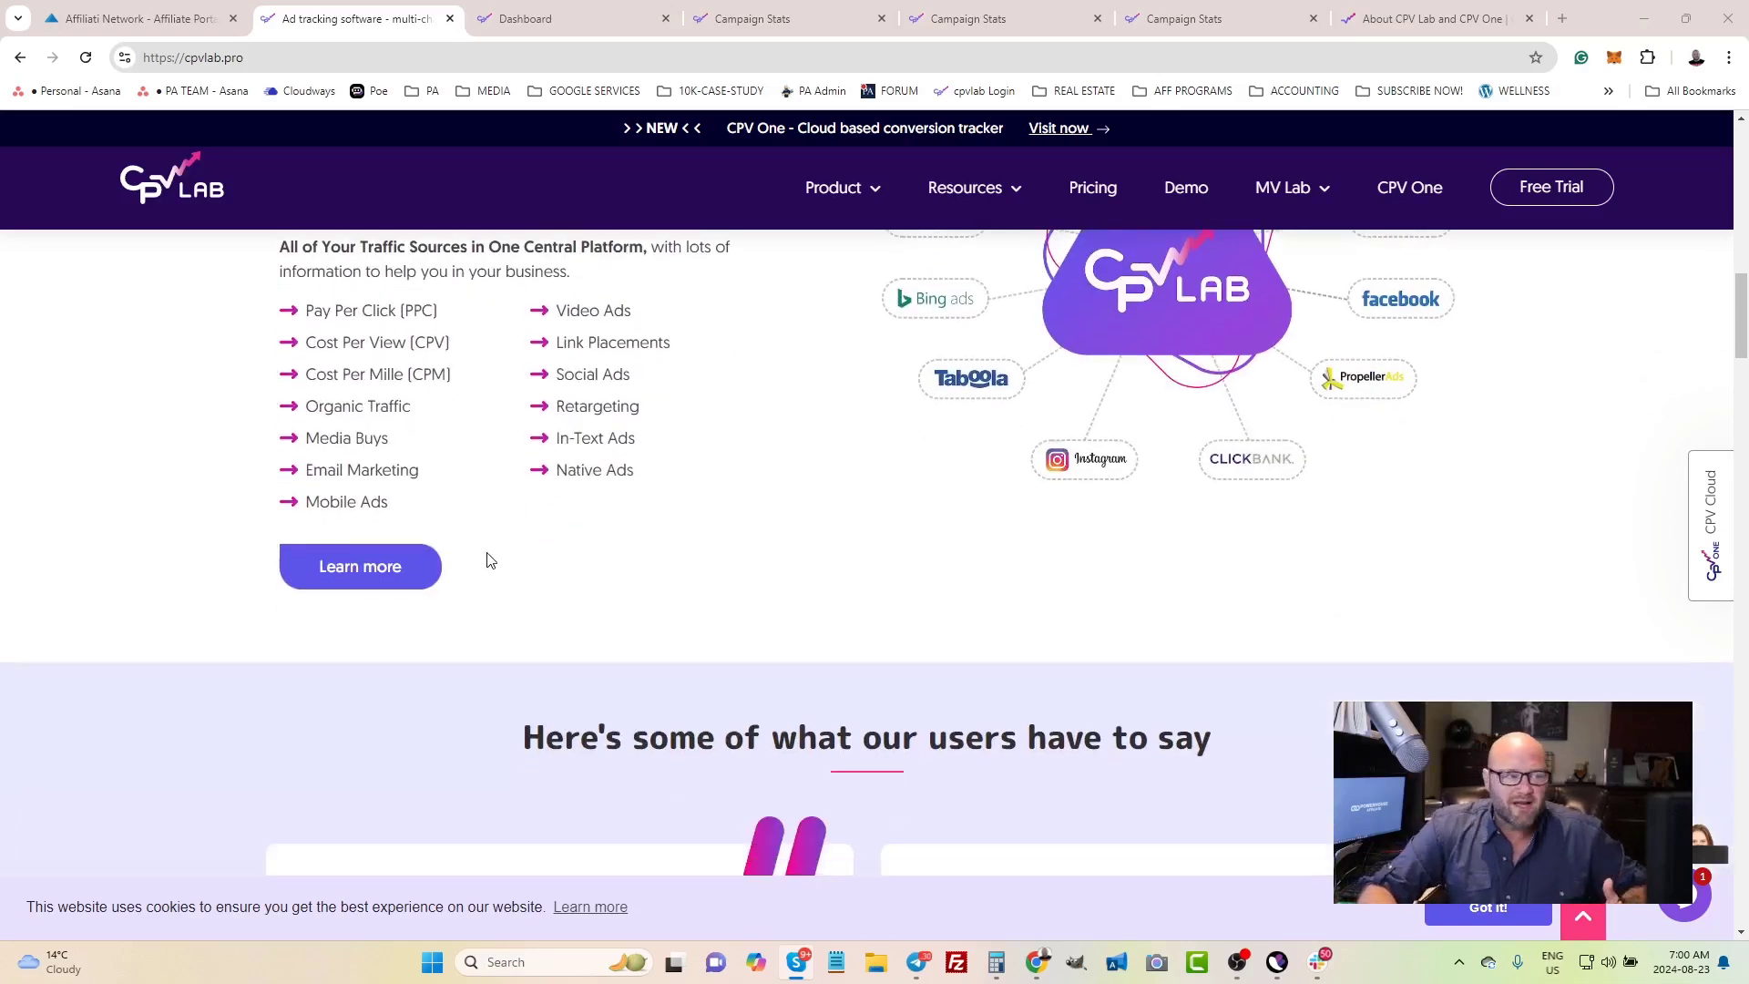
{"action": "scroll", "coordinate": [489, 562], "scroll_direction": "down", "scroll_amount": 4}
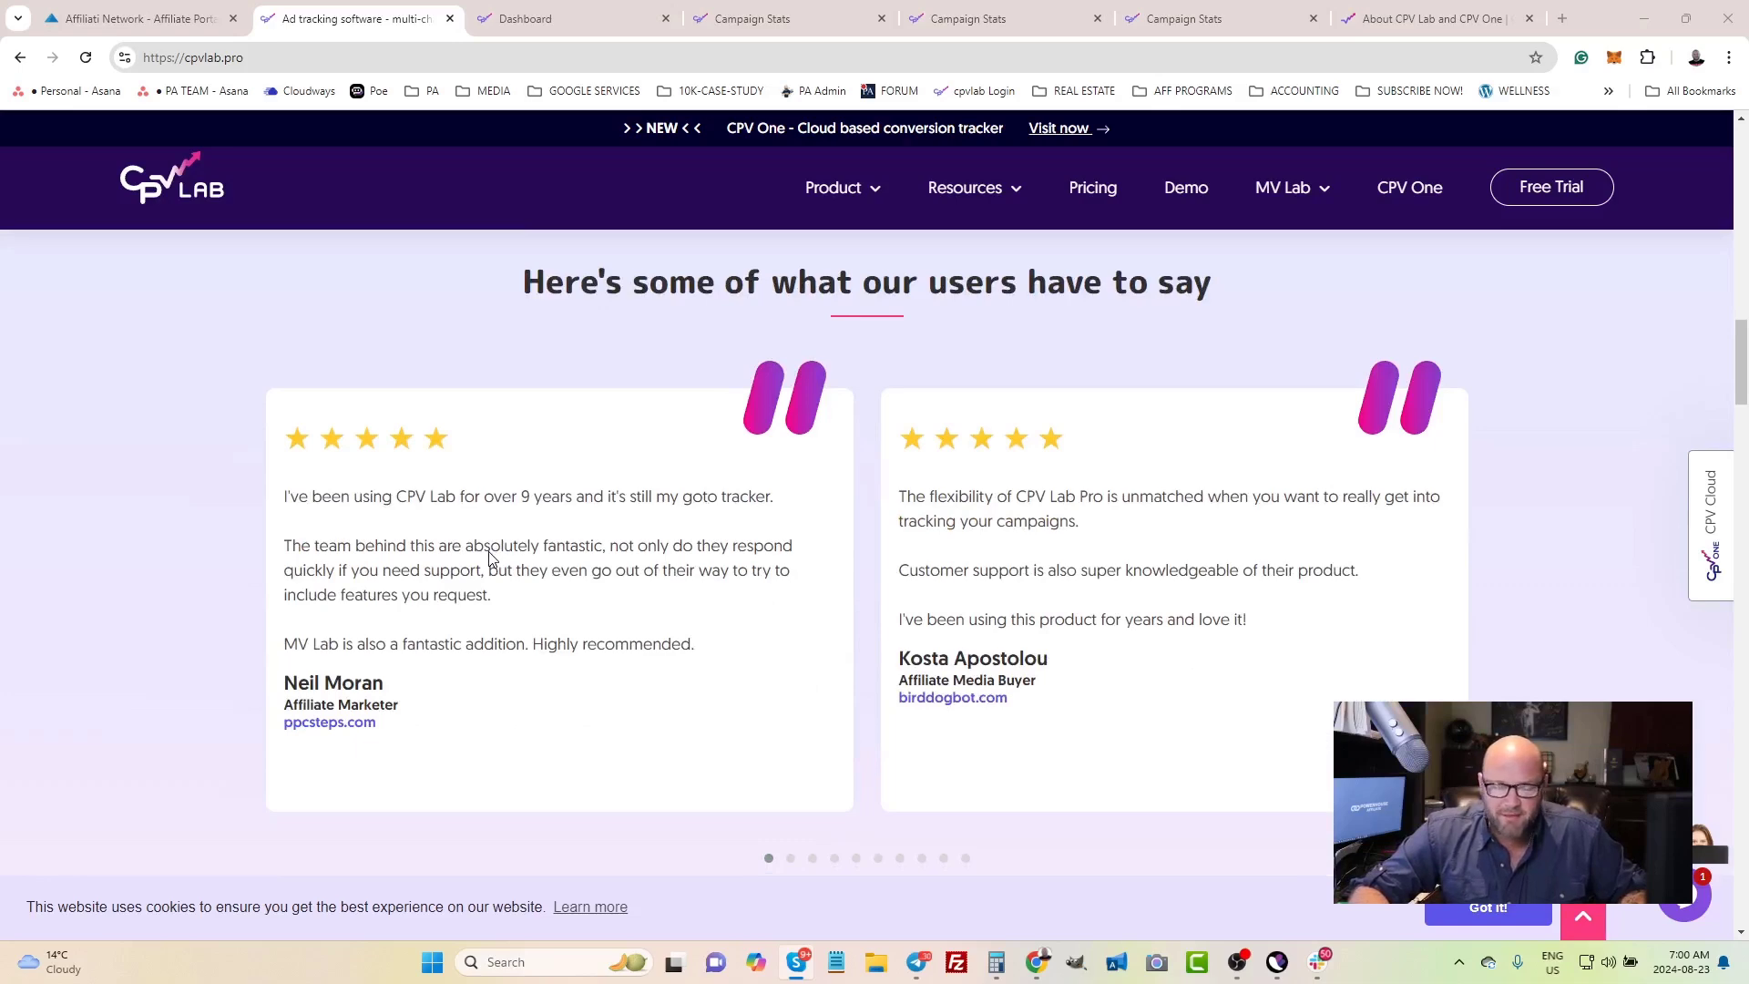
{"action": "scroll", "coordinate": [490, 558], "scroll_direction": "up", "scroll_amount": 3}
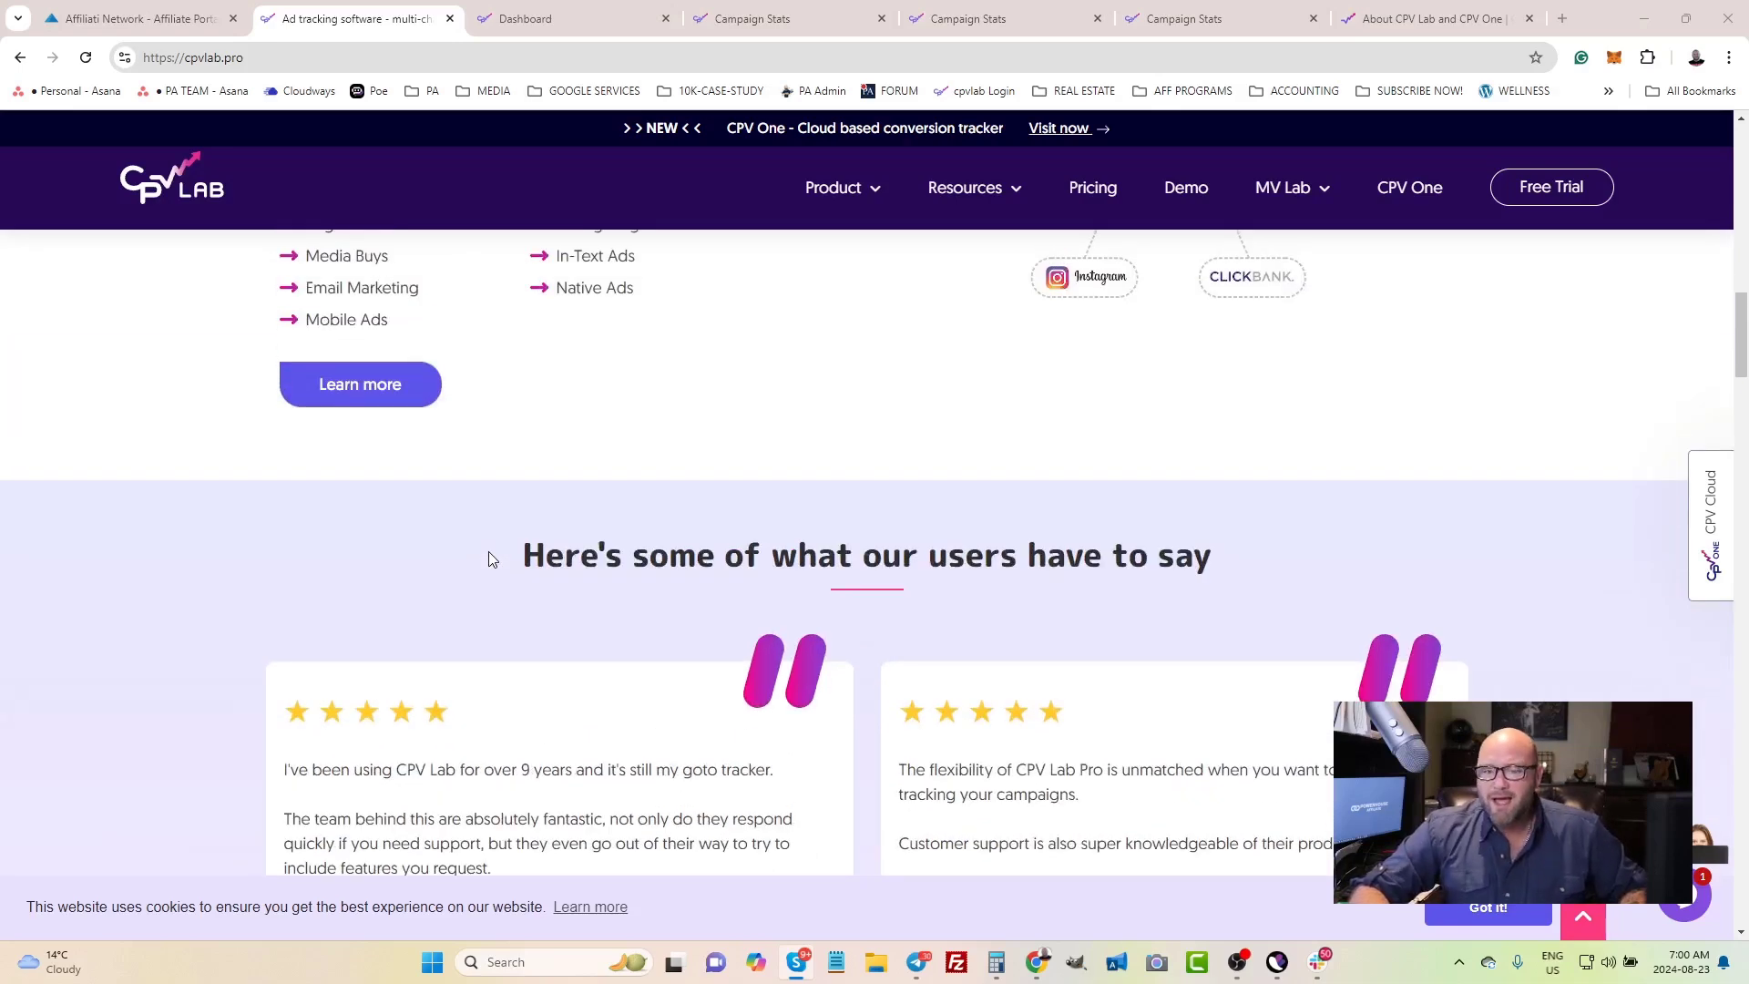
{"action": "scroll", "coordinate": [488, 559], "scroll_direction": "up", "scroll_amount": 3}
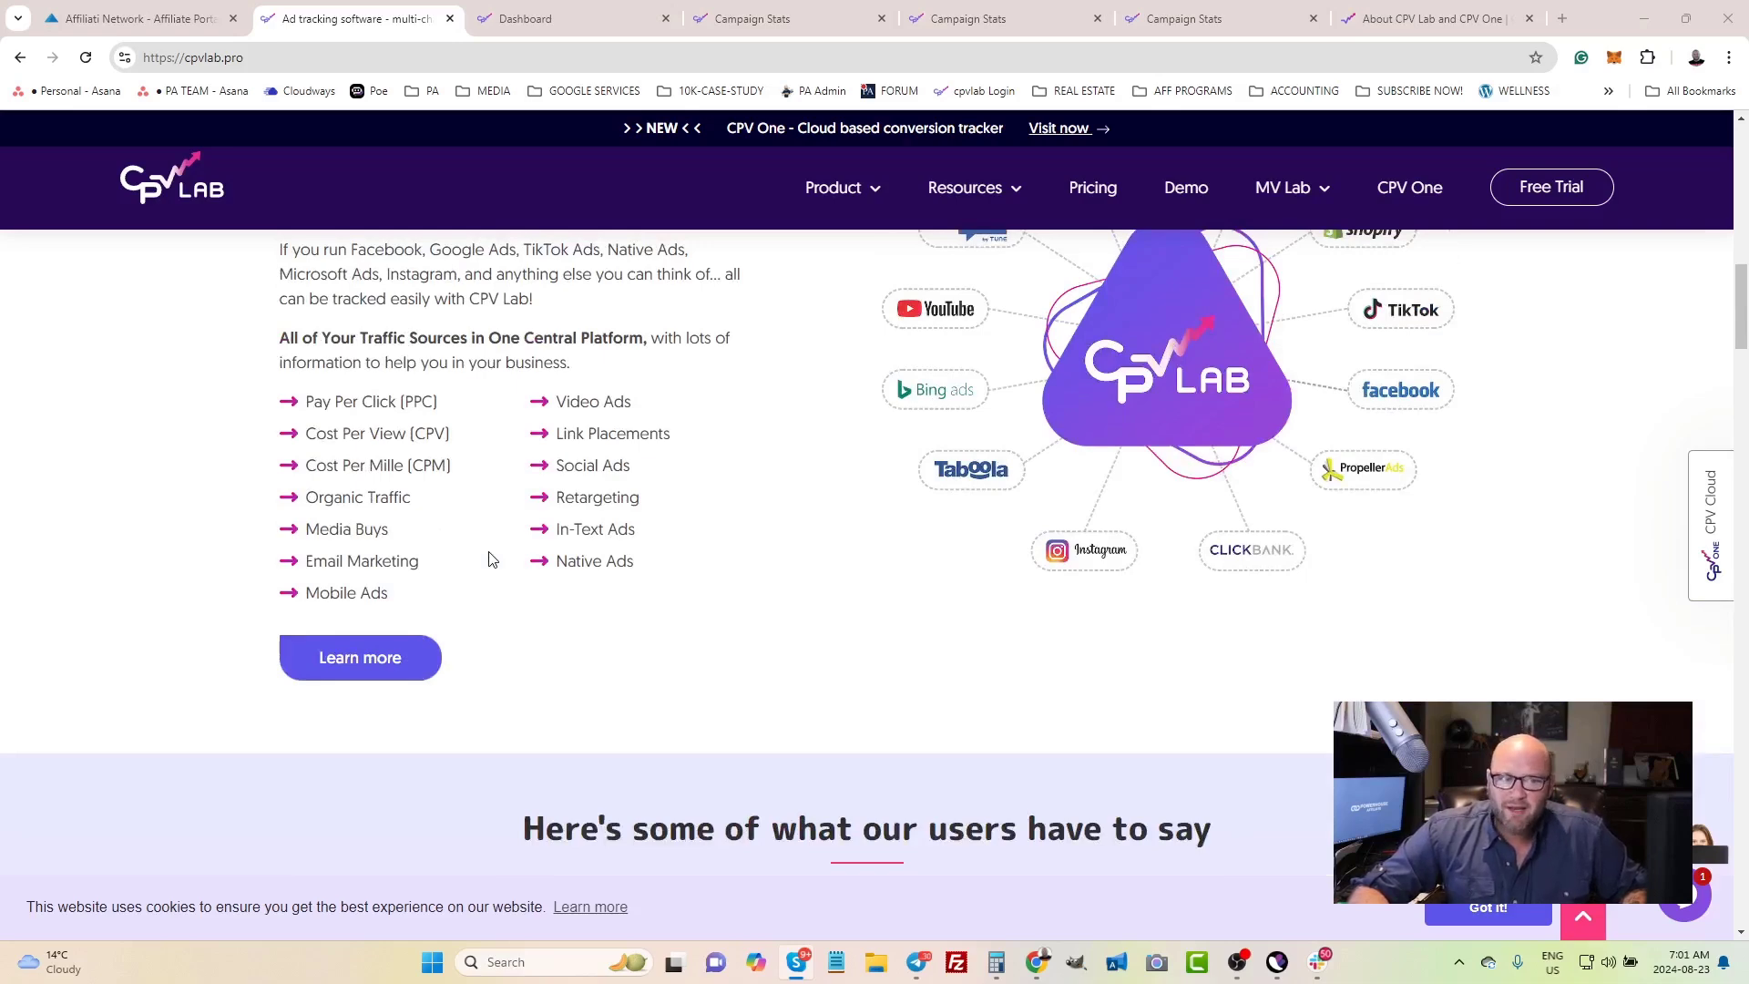
{"action": "scroll", "coordinate": [489, 558], "scroll_direction": "up", "scroll_amount": 10}
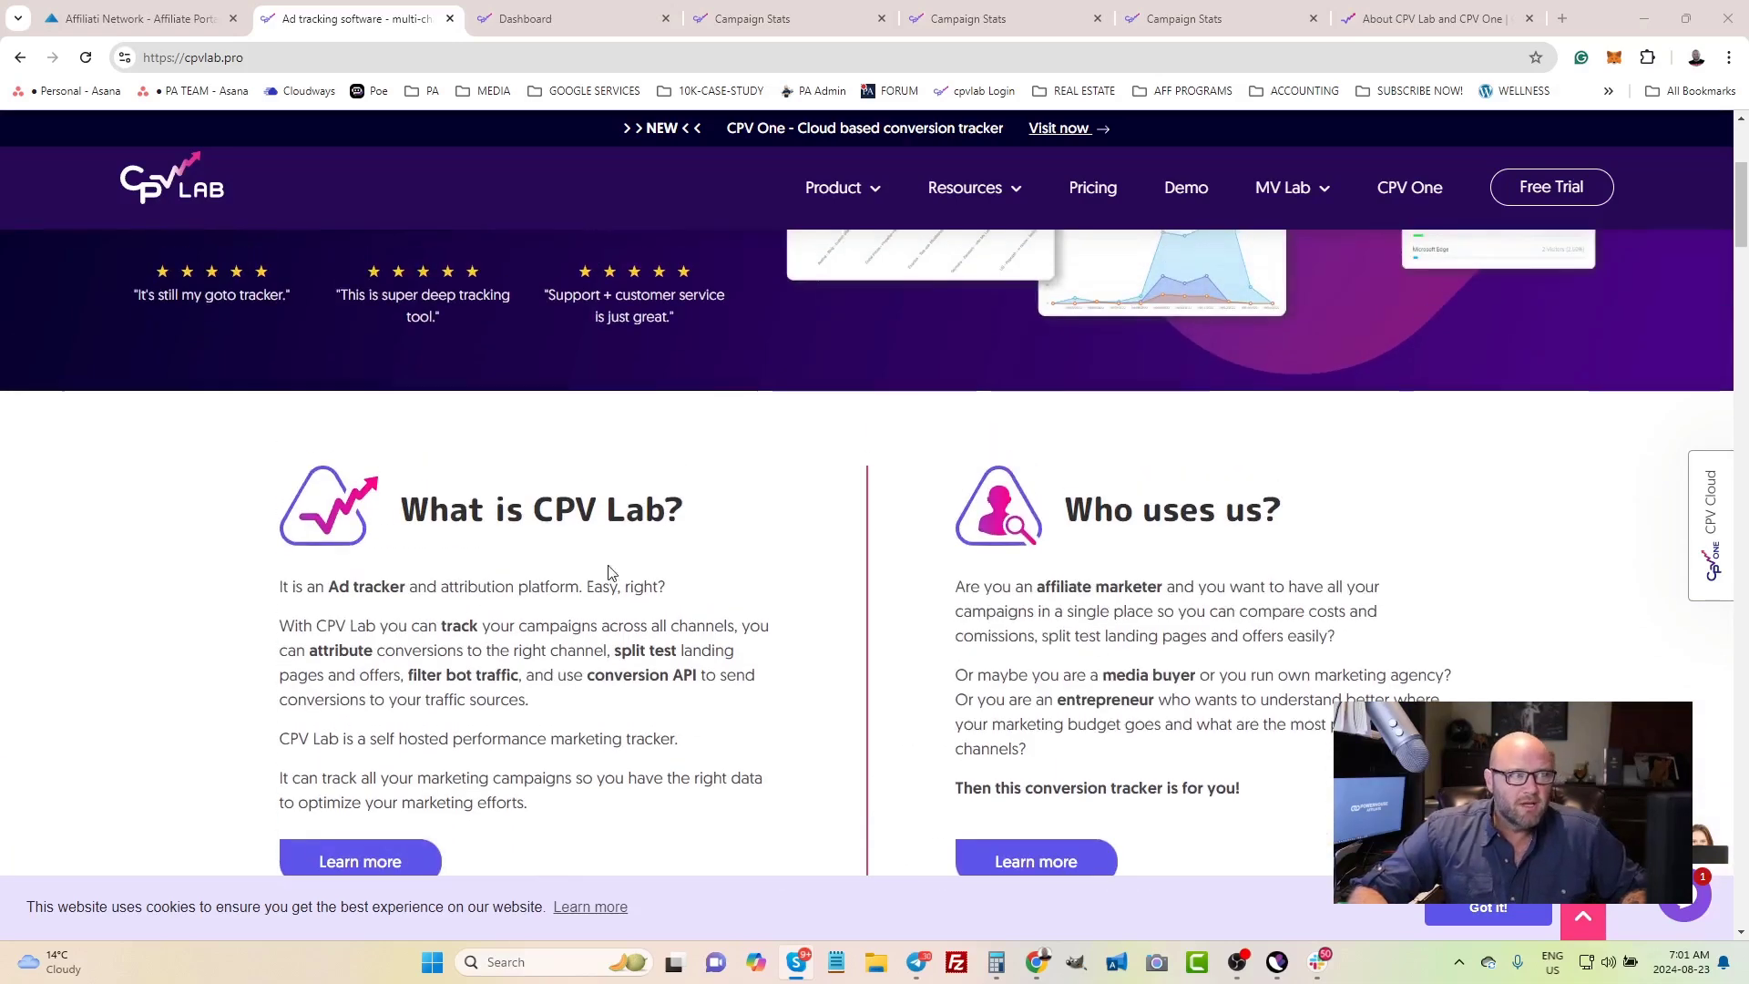
{"action": "mouse_move", "coordinate": [843, 195]}
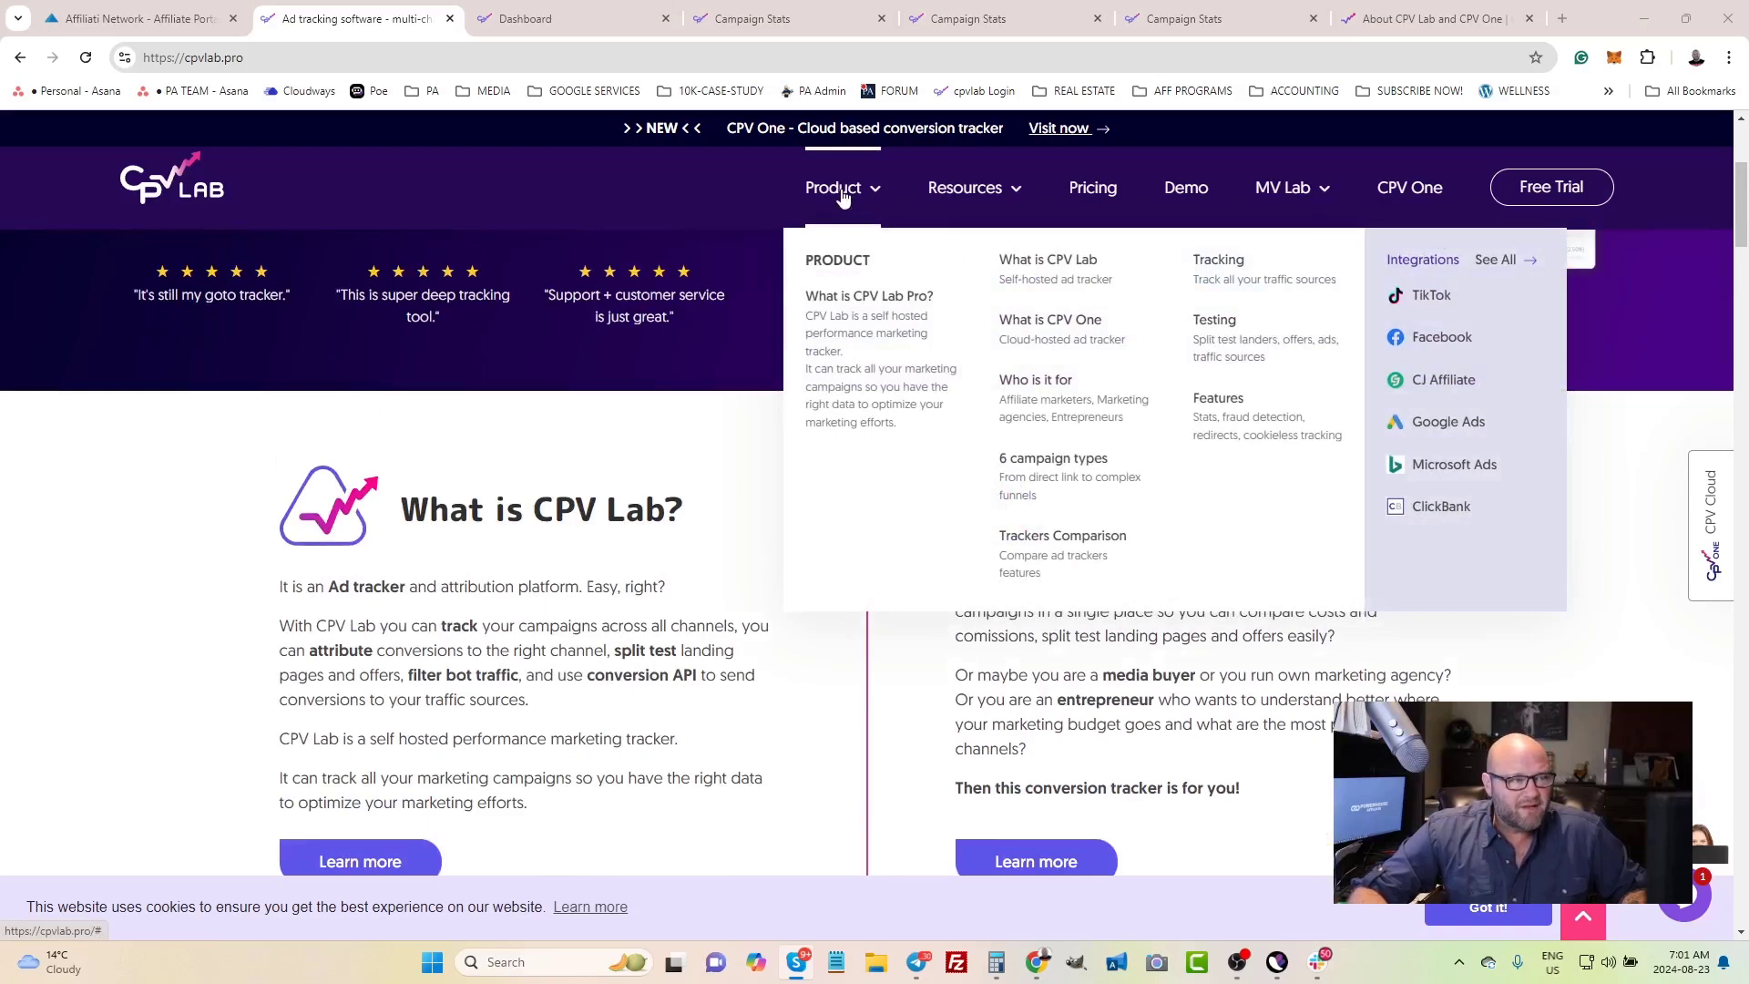
{"action": "scroll", "coordinate": [432, 402], "scroll_direction": "up", "scroll_amount": 2}
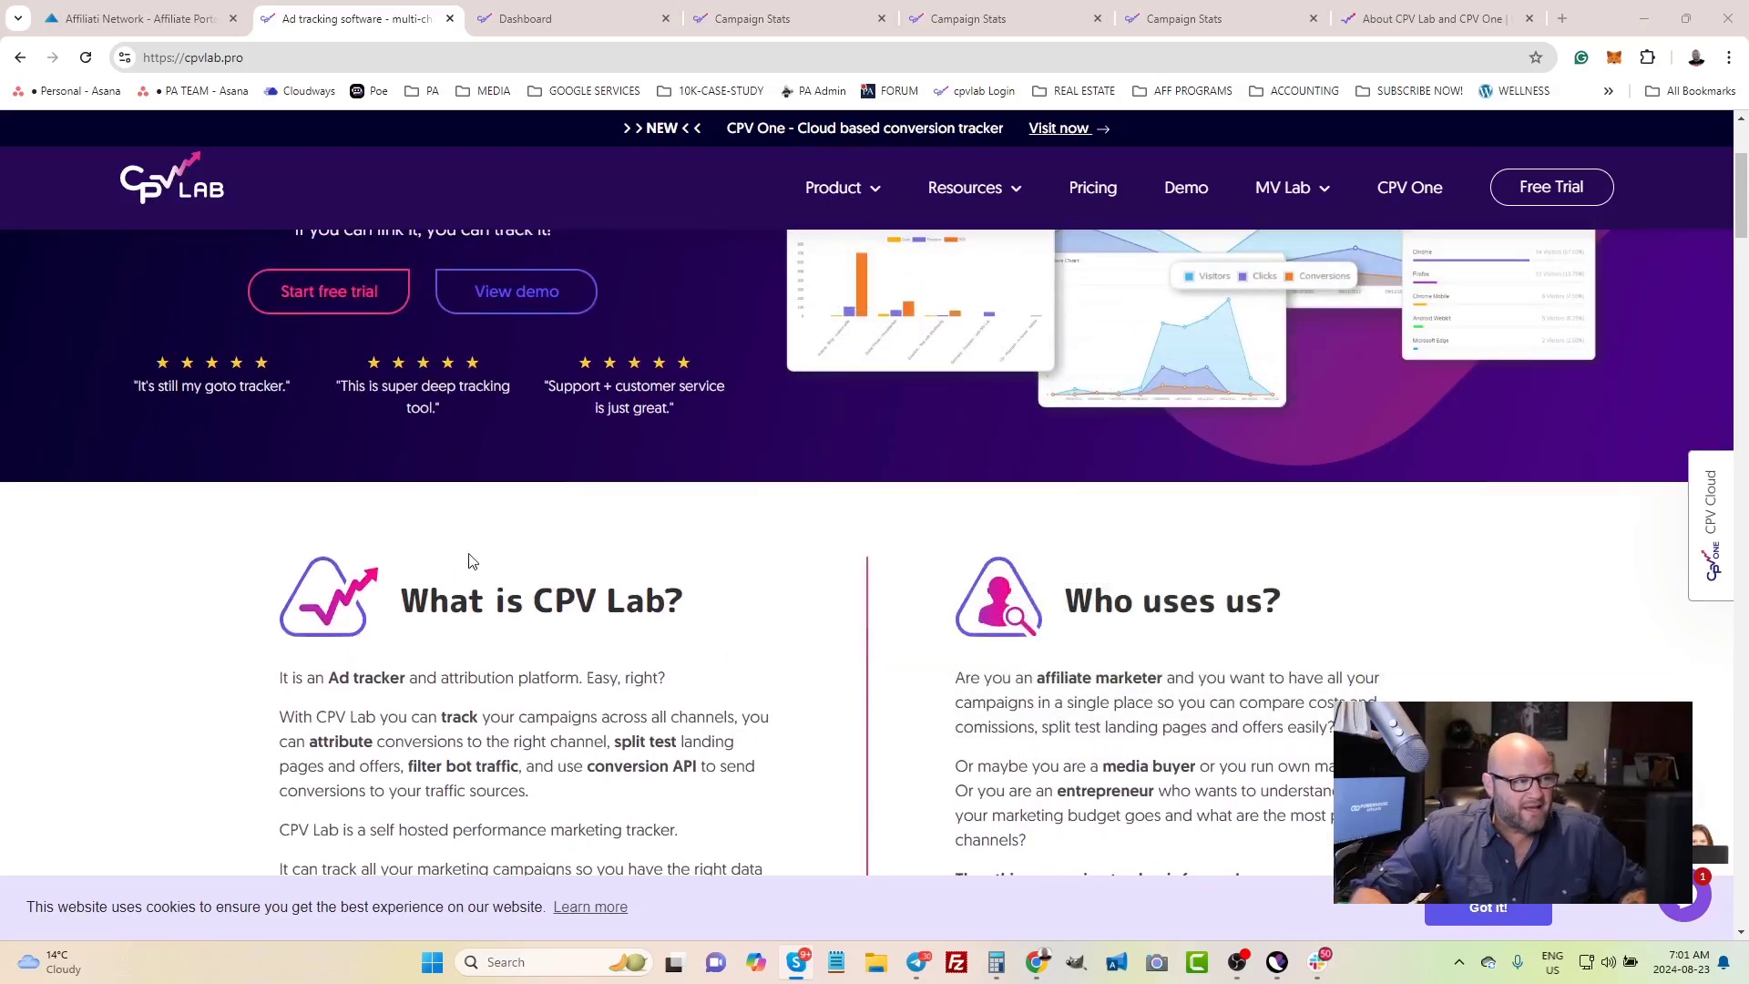
{"action": "scroll", "coordinate": [740, 553], "scroll_direction": "up", "scroll_amount": 2}
{"action": "scroll", "coordinate": [740, 553], "scroll_direction": "up", "scroll_amount": 2}
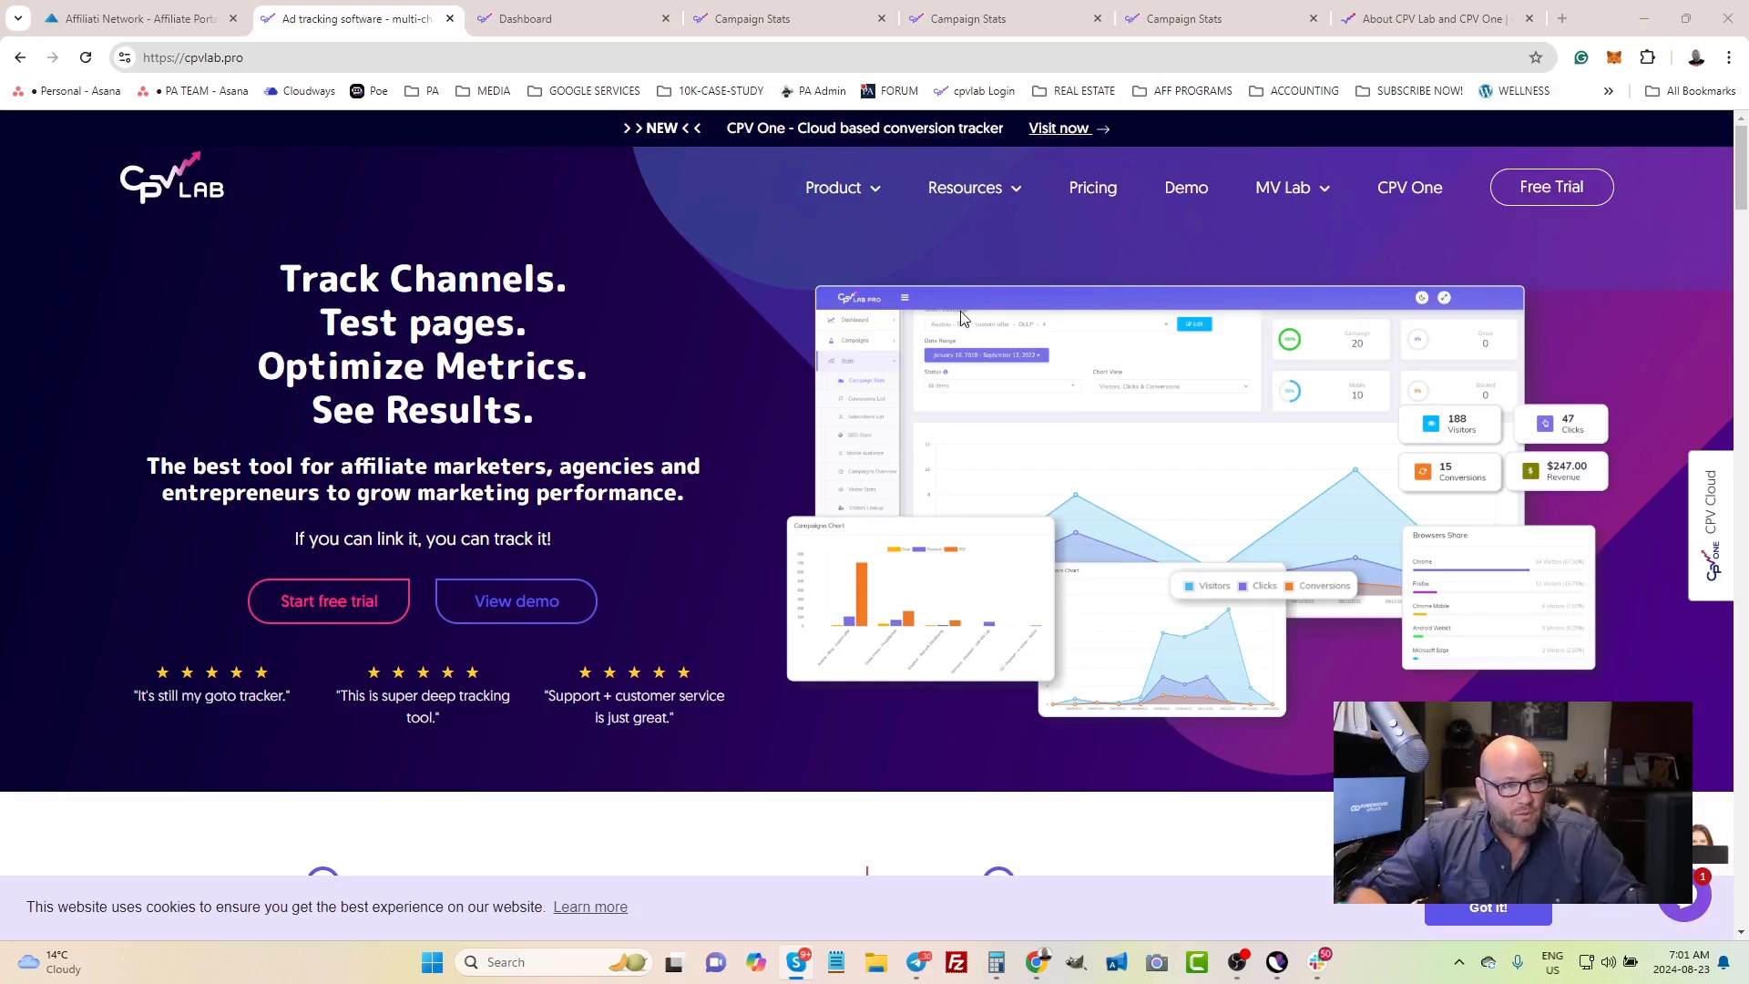
Open the CPV One pricing page, apply the promo code "powerhouse" and review the plan prices
{"action": "left_click", "coordinate": [1419, 191]}
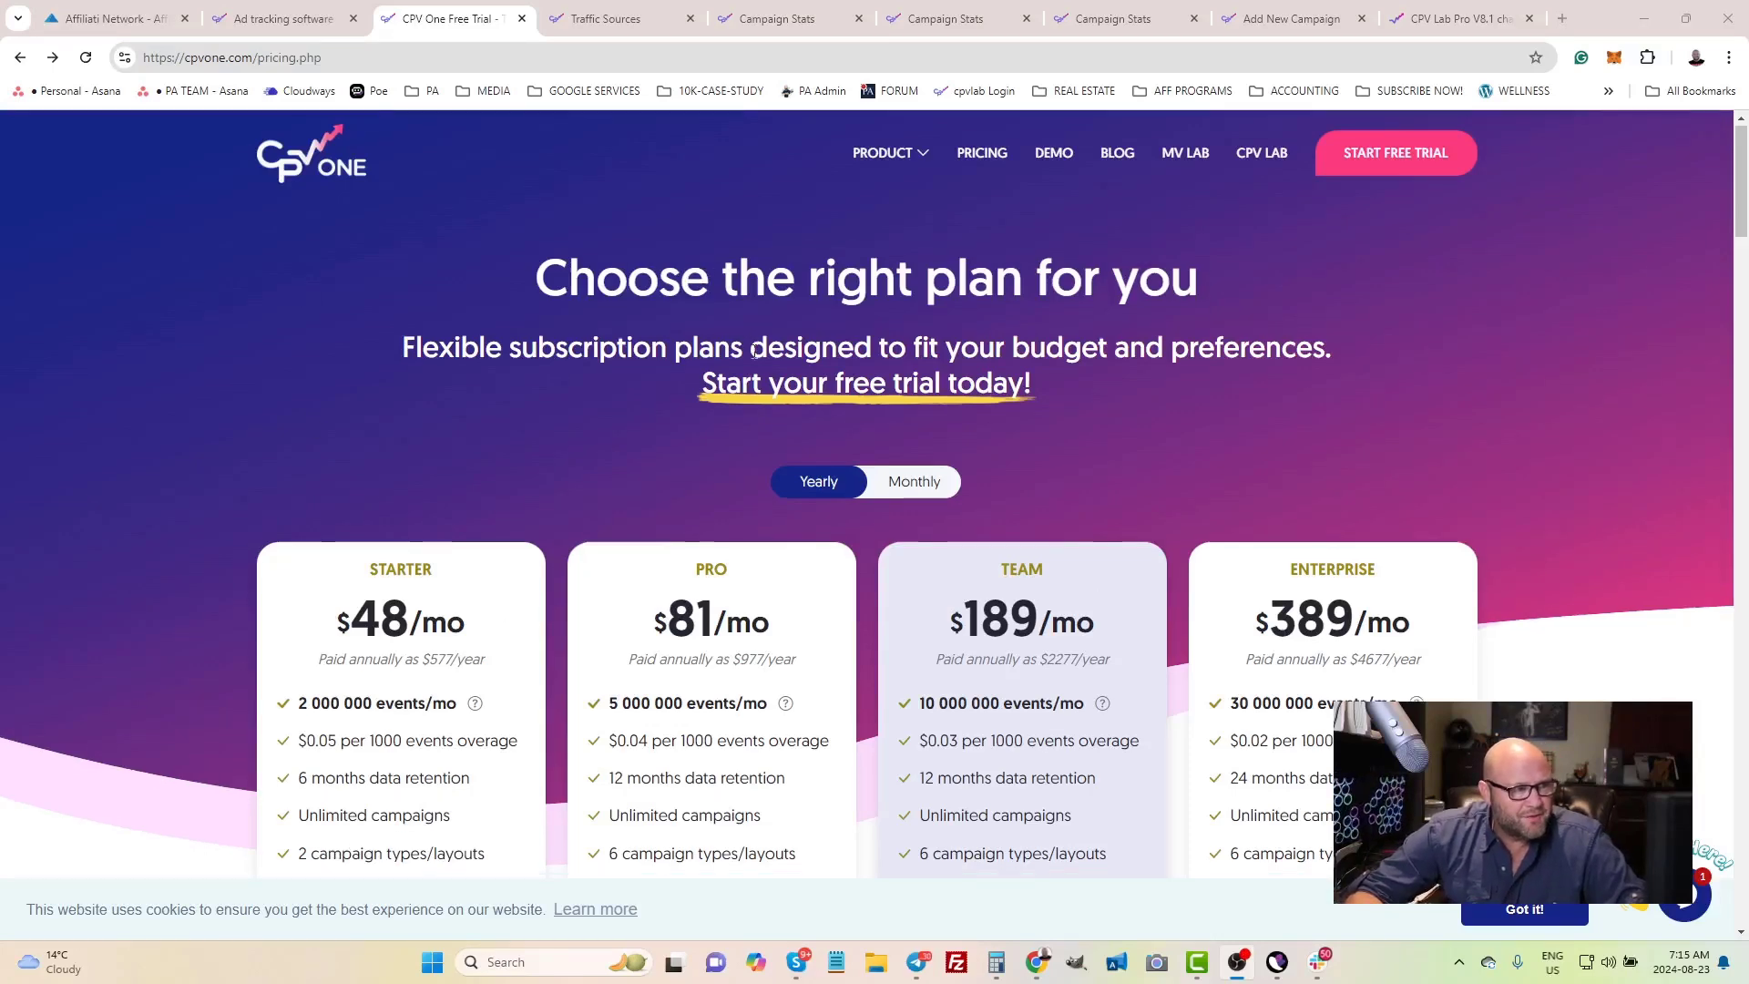
{"action": "scroll", "coordinate": [719, 357], "scroll_direction": "down", "scroll_amount": 8}
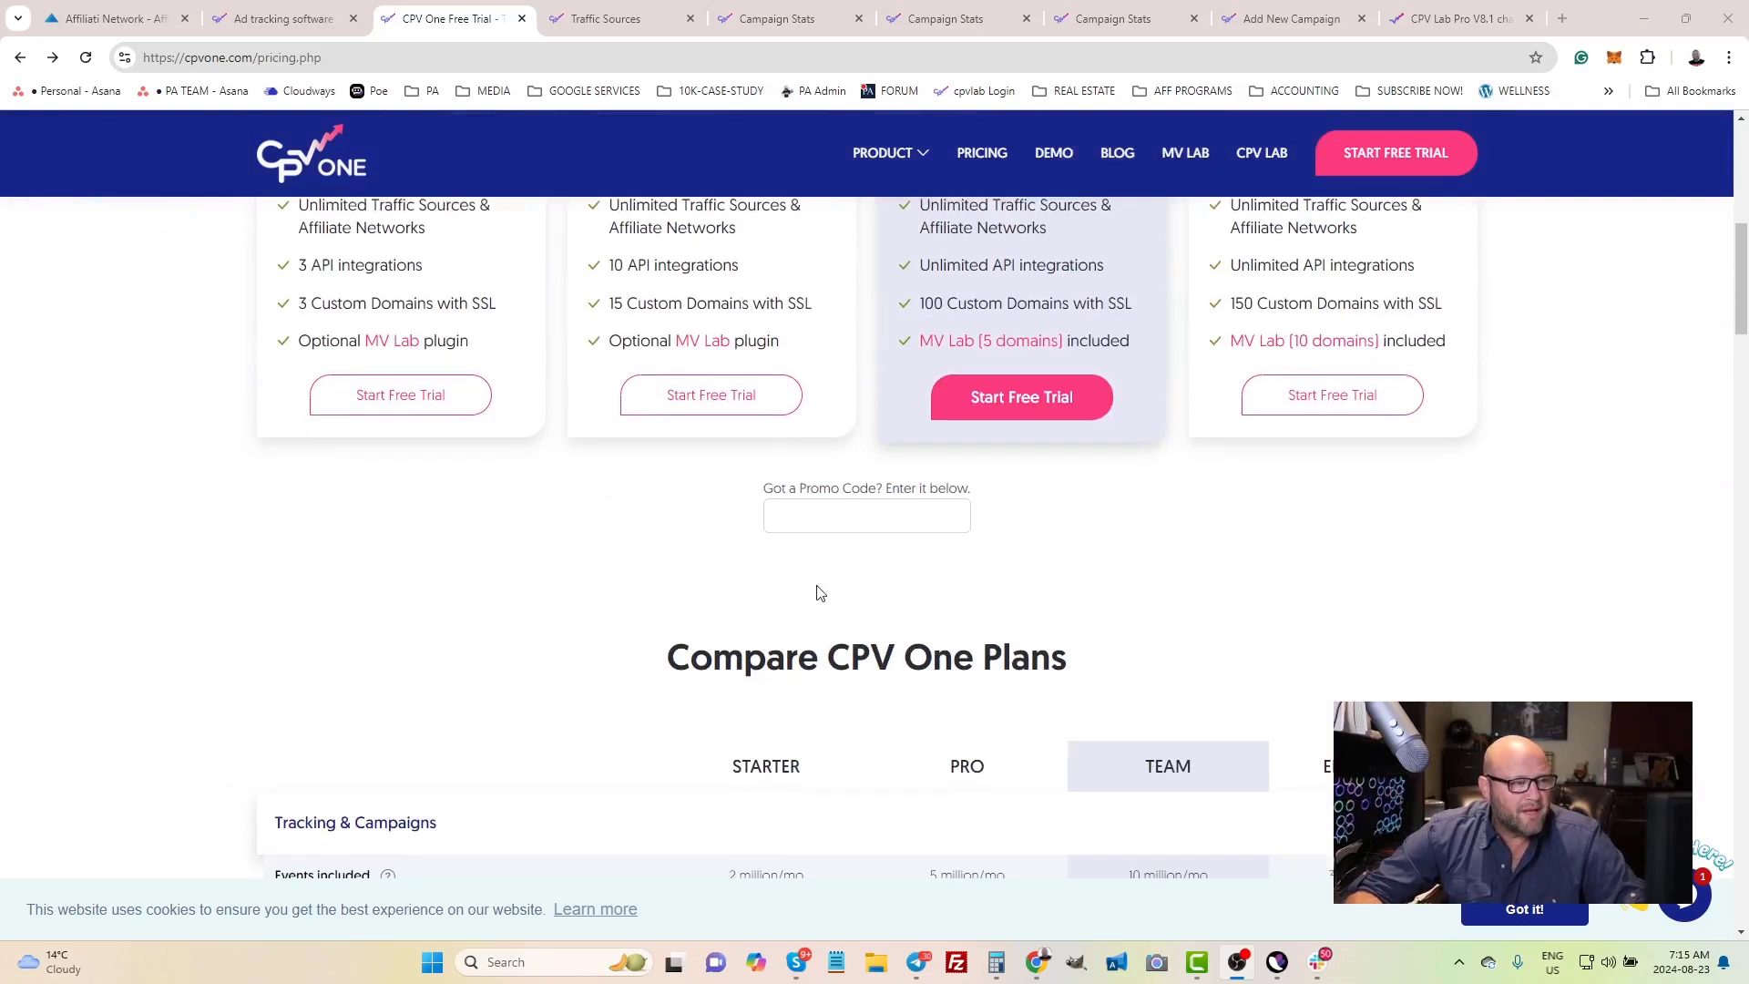
{"action": "left_click", "coordinate": [785, 517]}
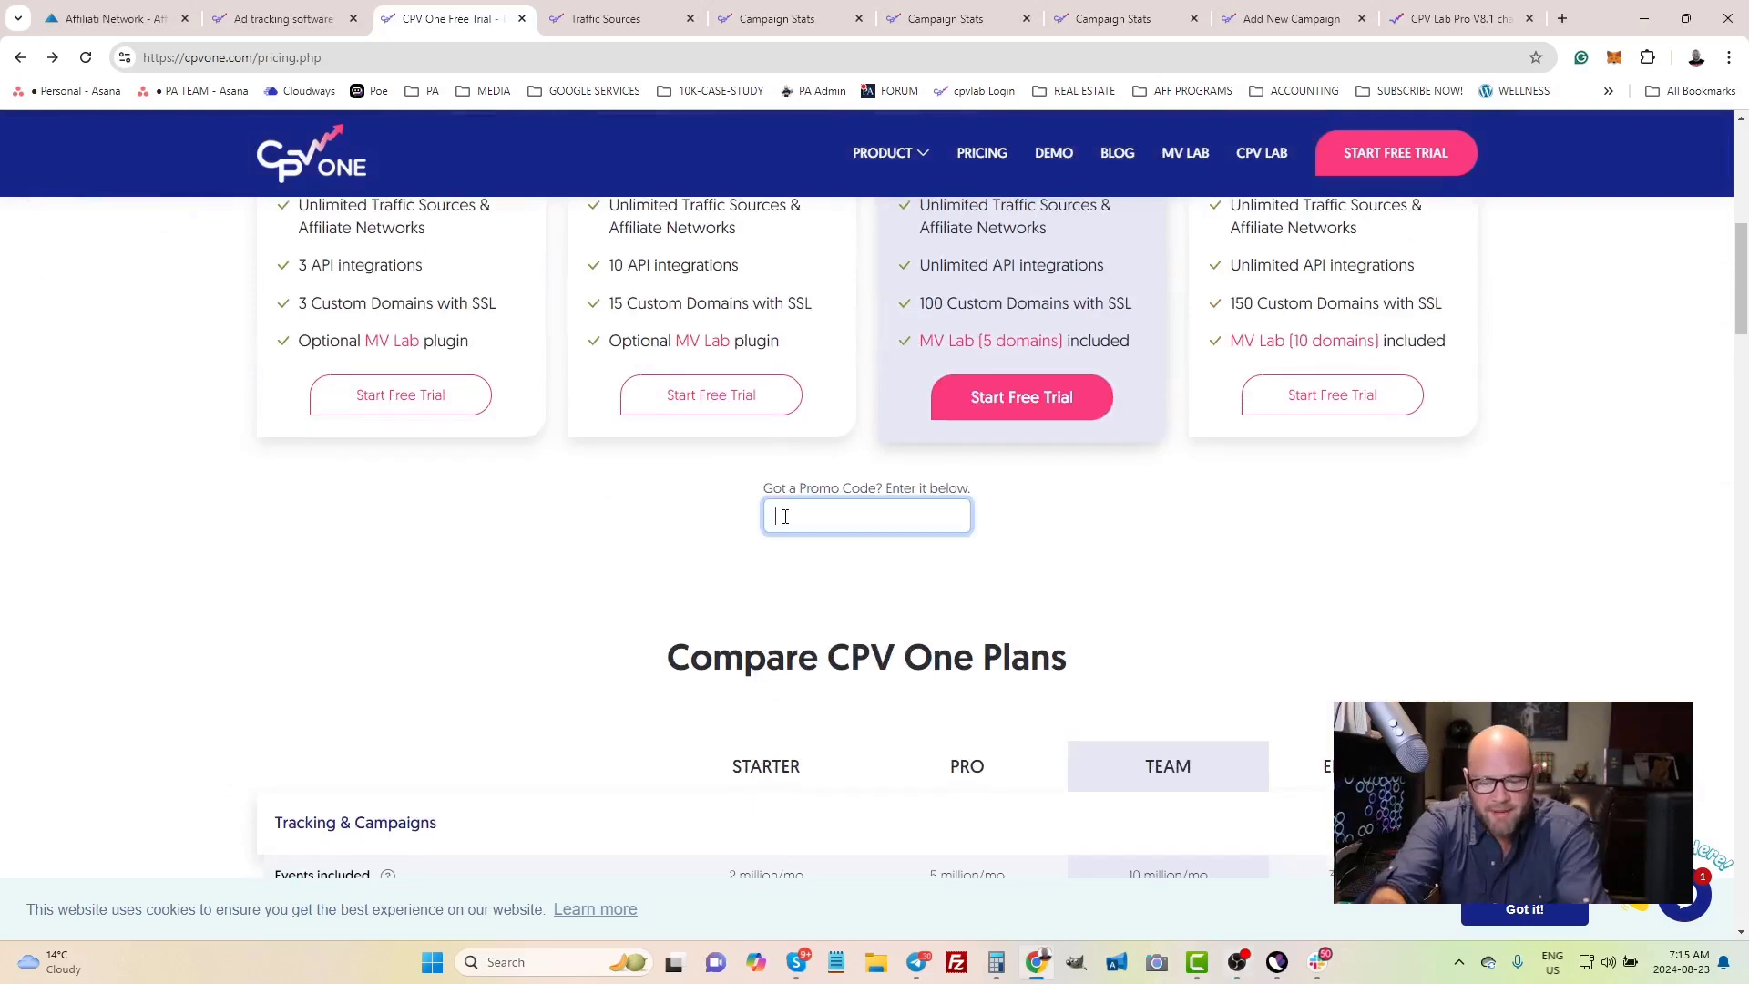
{"action": "type", "text": "powerhouse"}
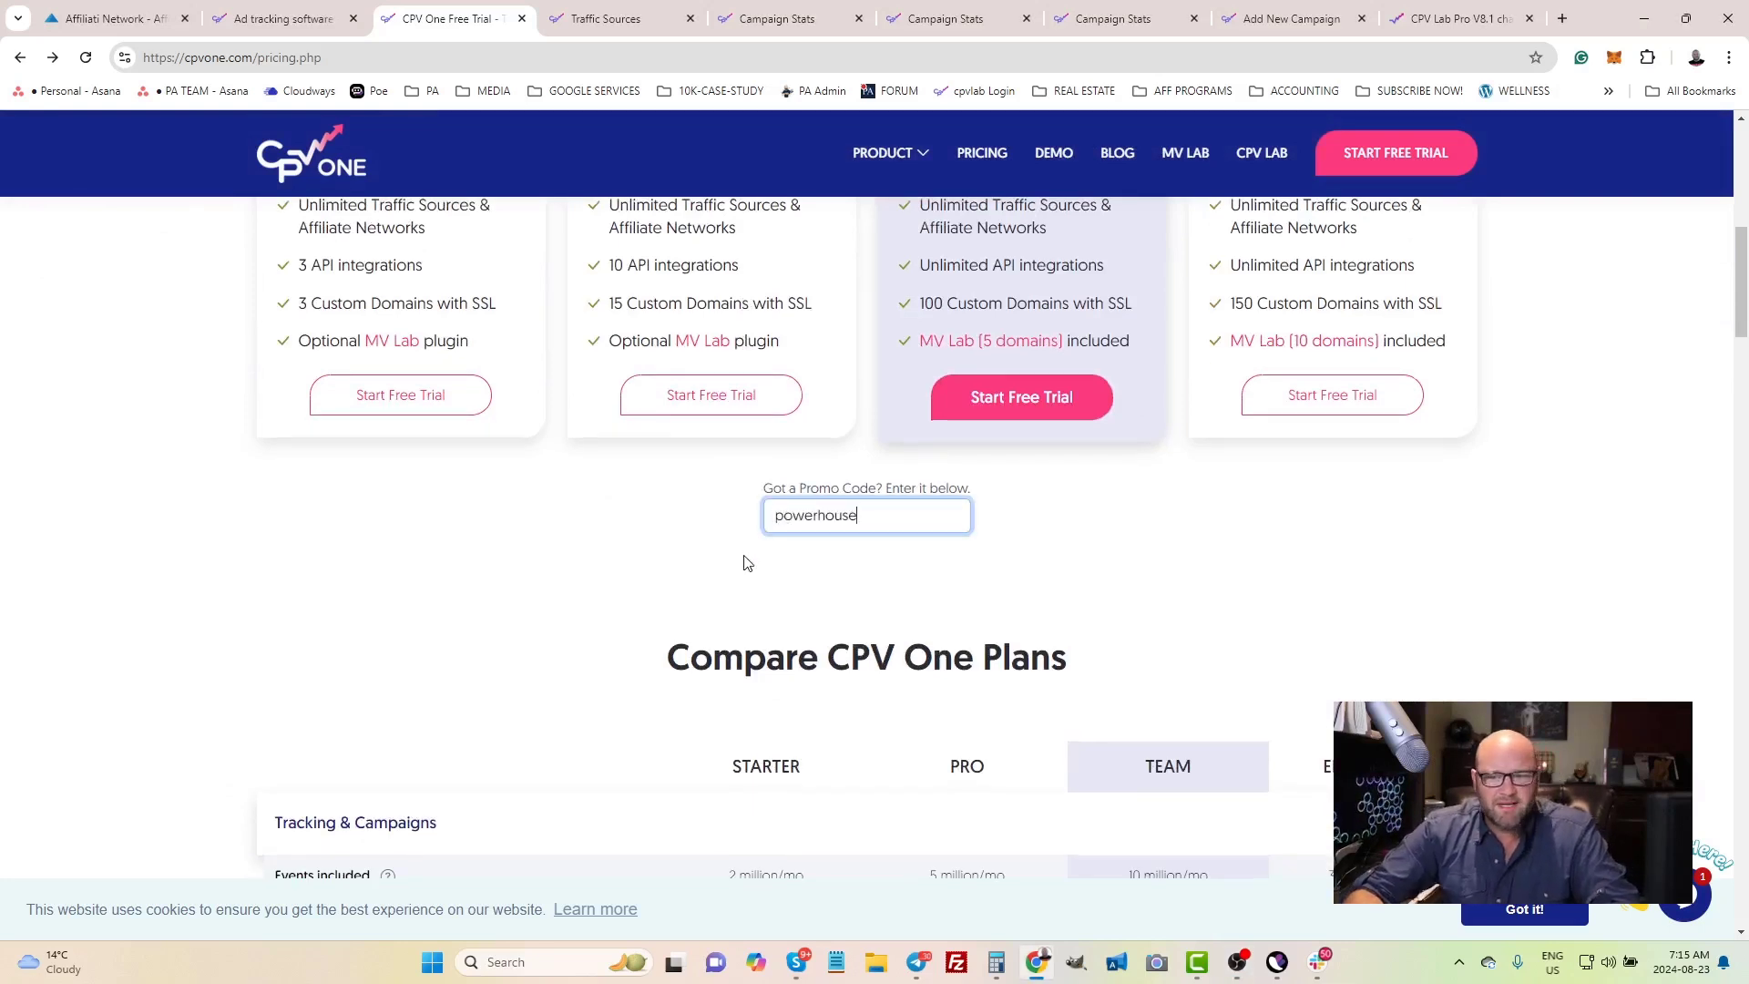
{"action": "scroll", "coordinate": [745, 562], "scroll_direction": "up", "scroll_amount": 7}
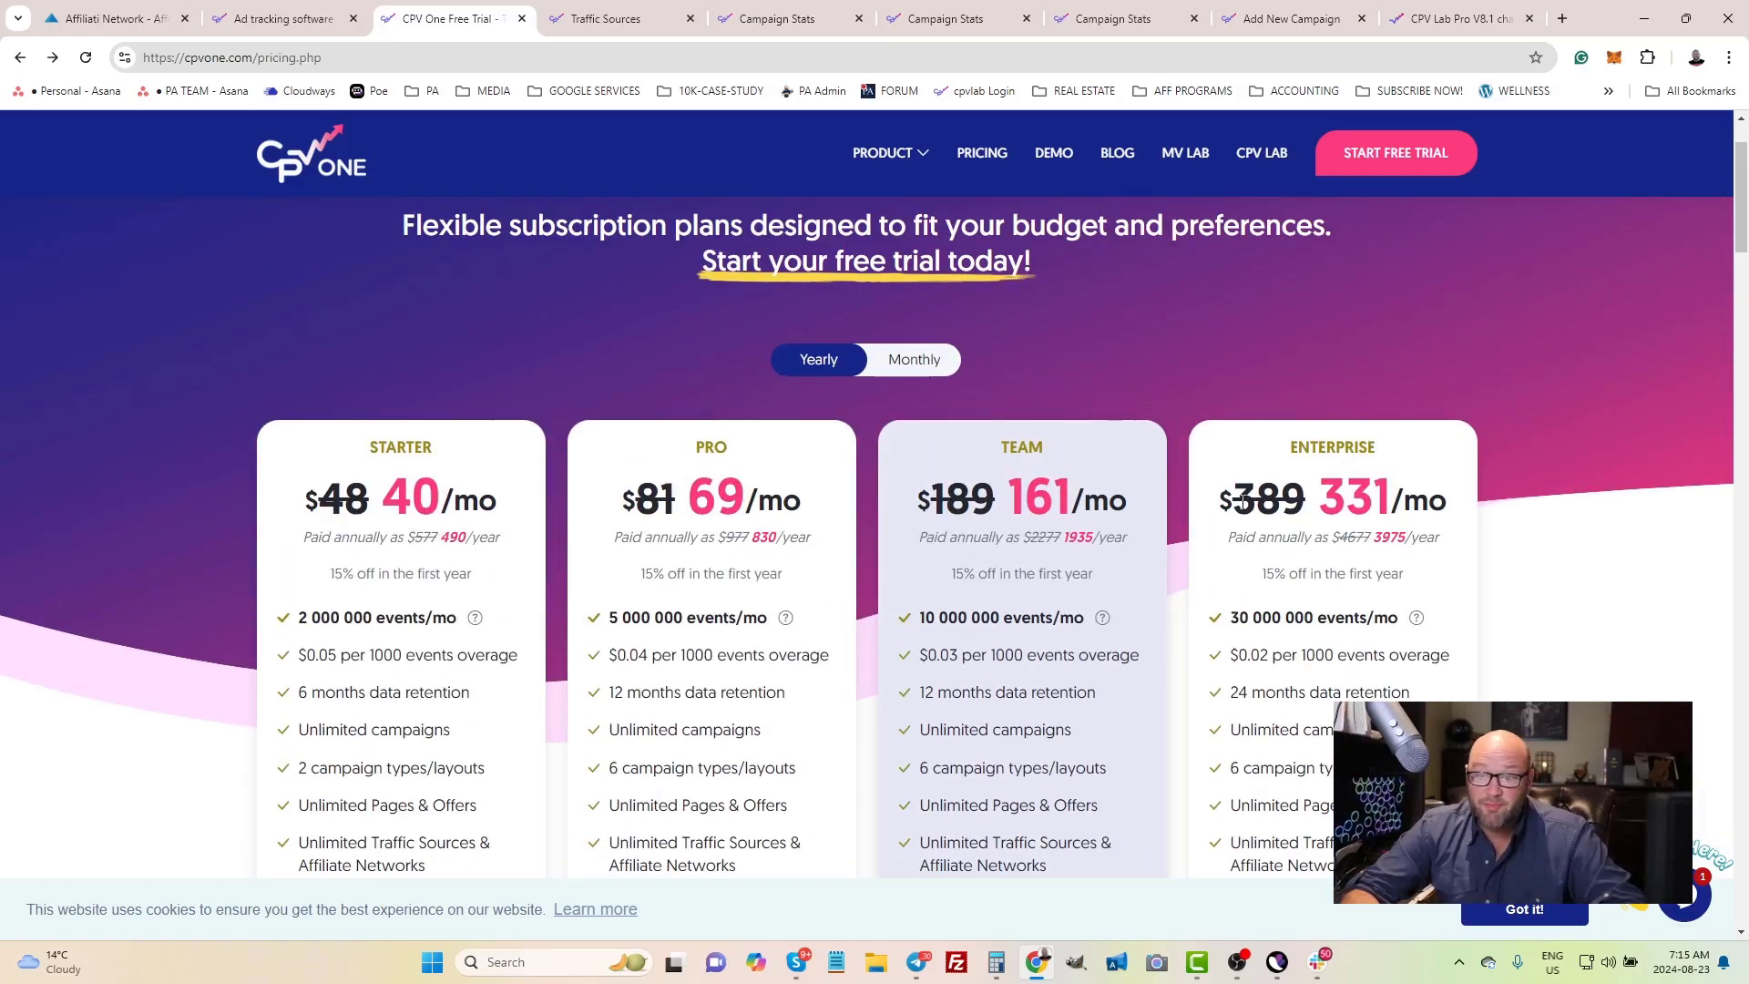
{"action": "scroll", "coordinate": [1084, 529], "scroll_direction": "down", "scroll_amount": 7}
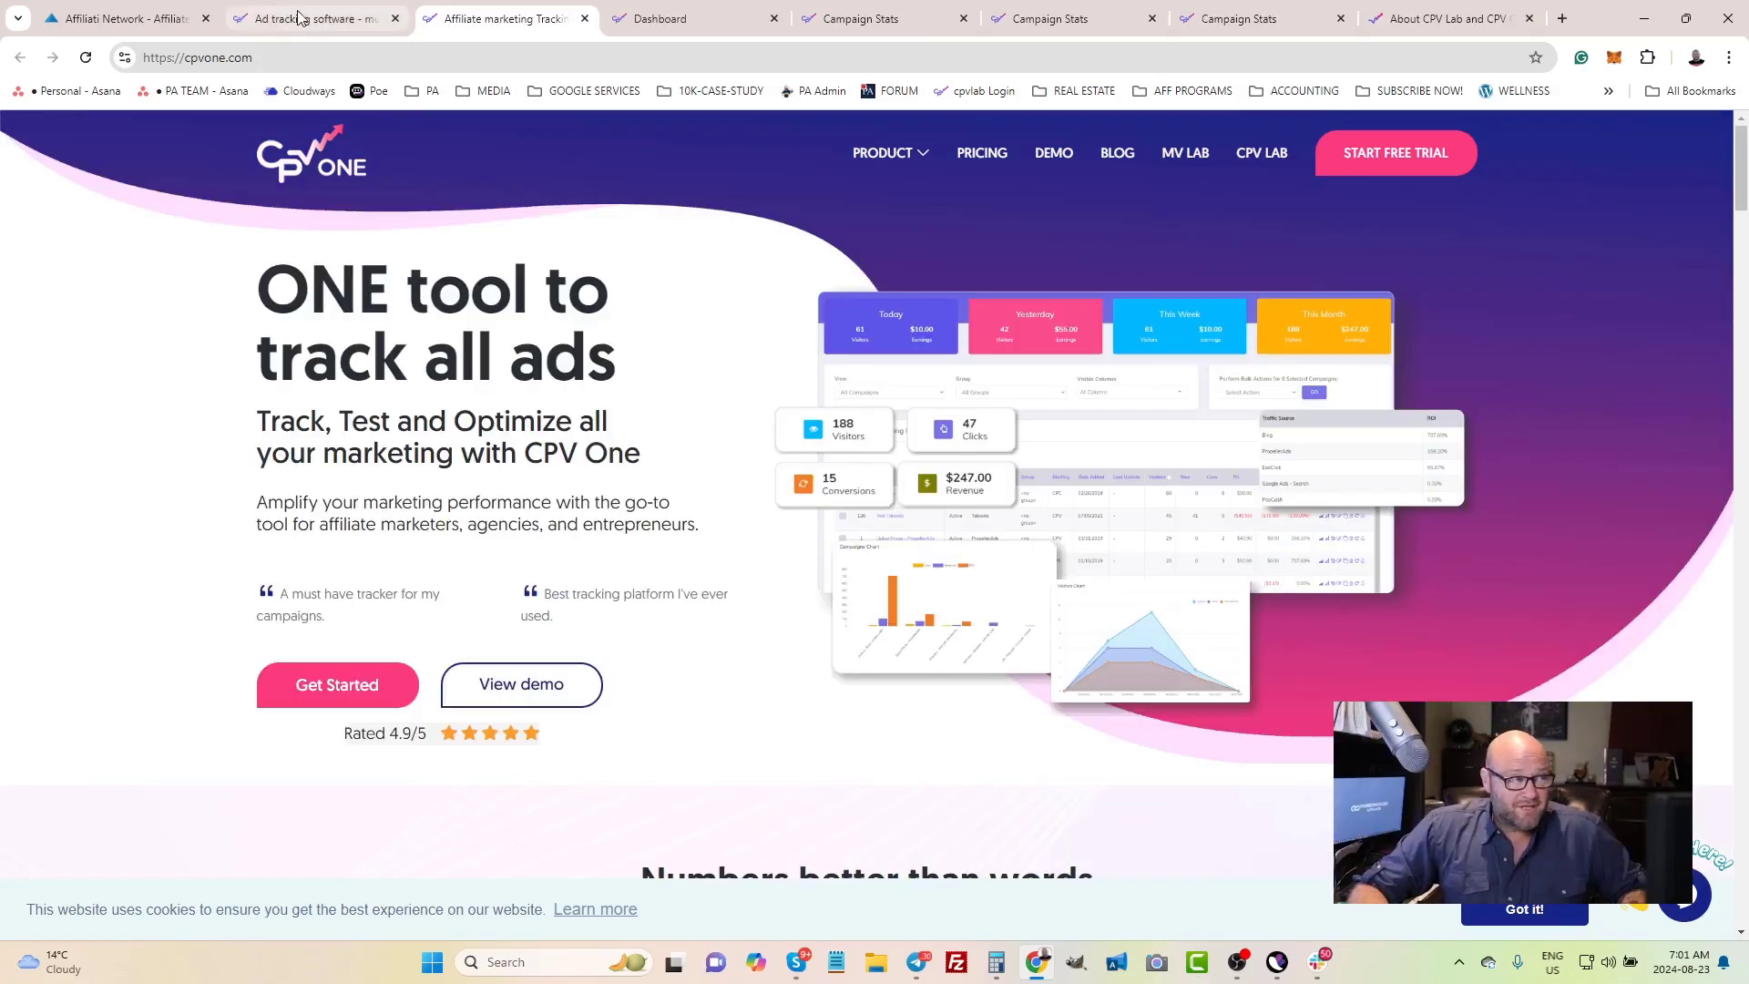
Return to the CPV Lab homepage and look over its Product, Resources and MV Lab sections
{"action": "left_click", "coordinate": [293, 18]}
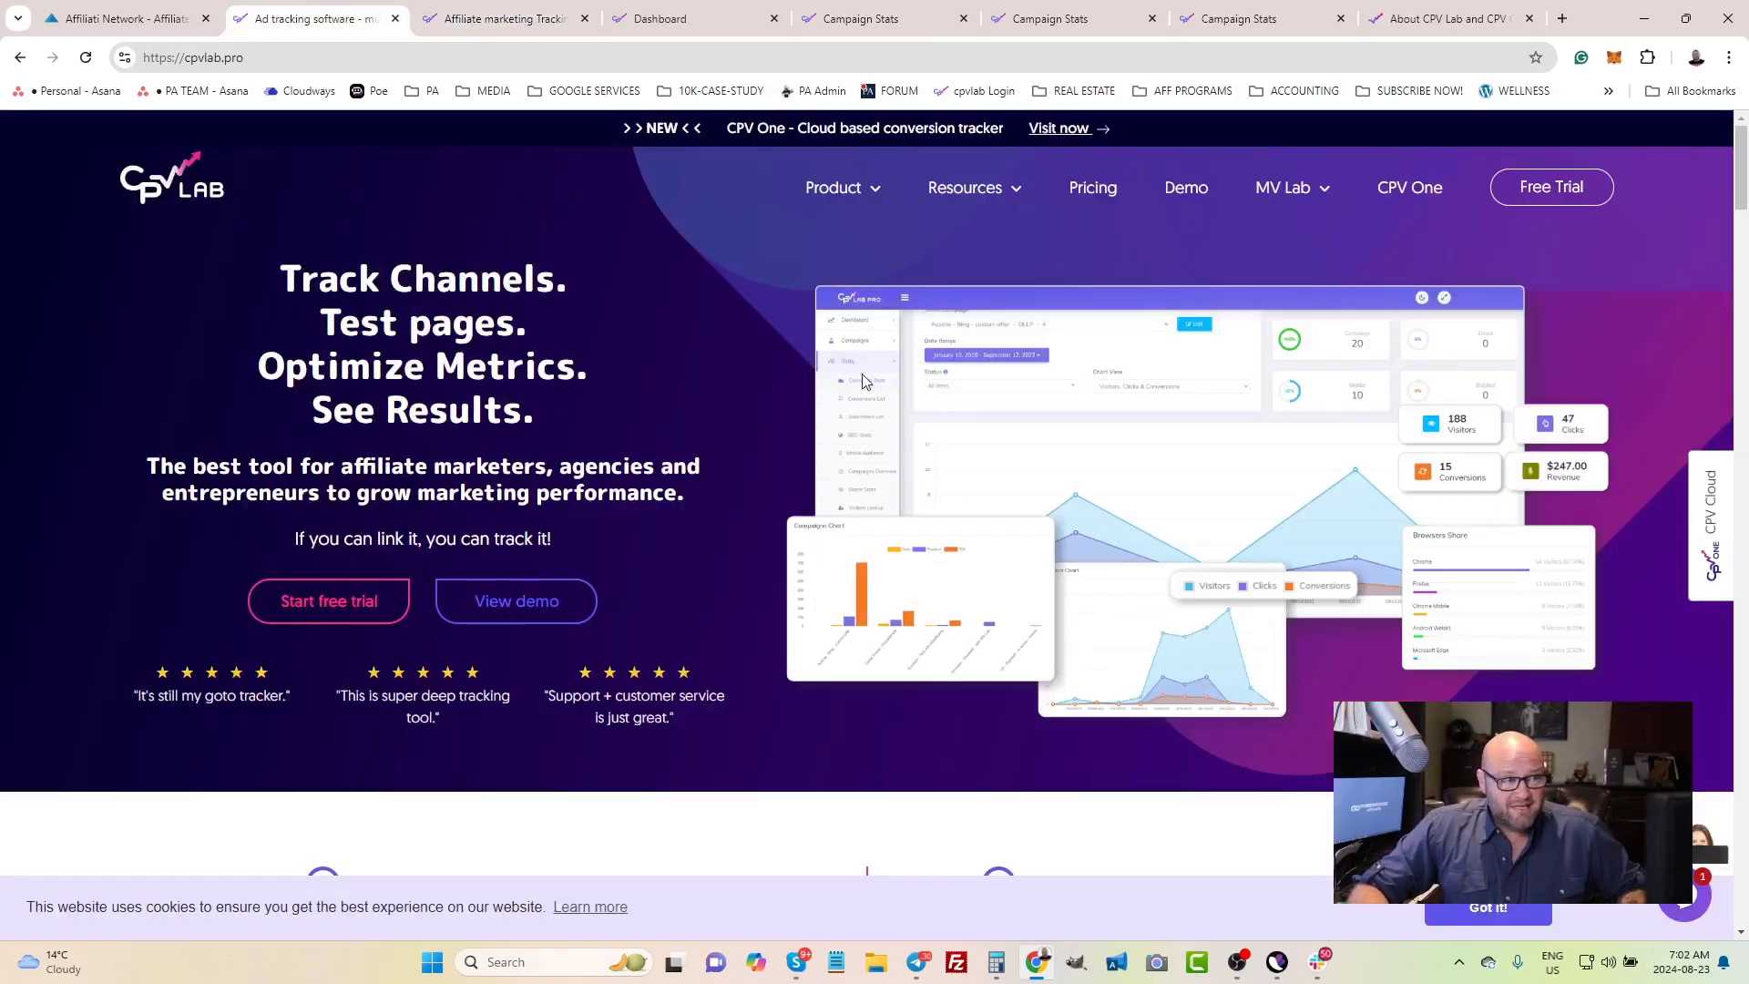
{"action": "mouse_move", "coordinate": [987, 185]}
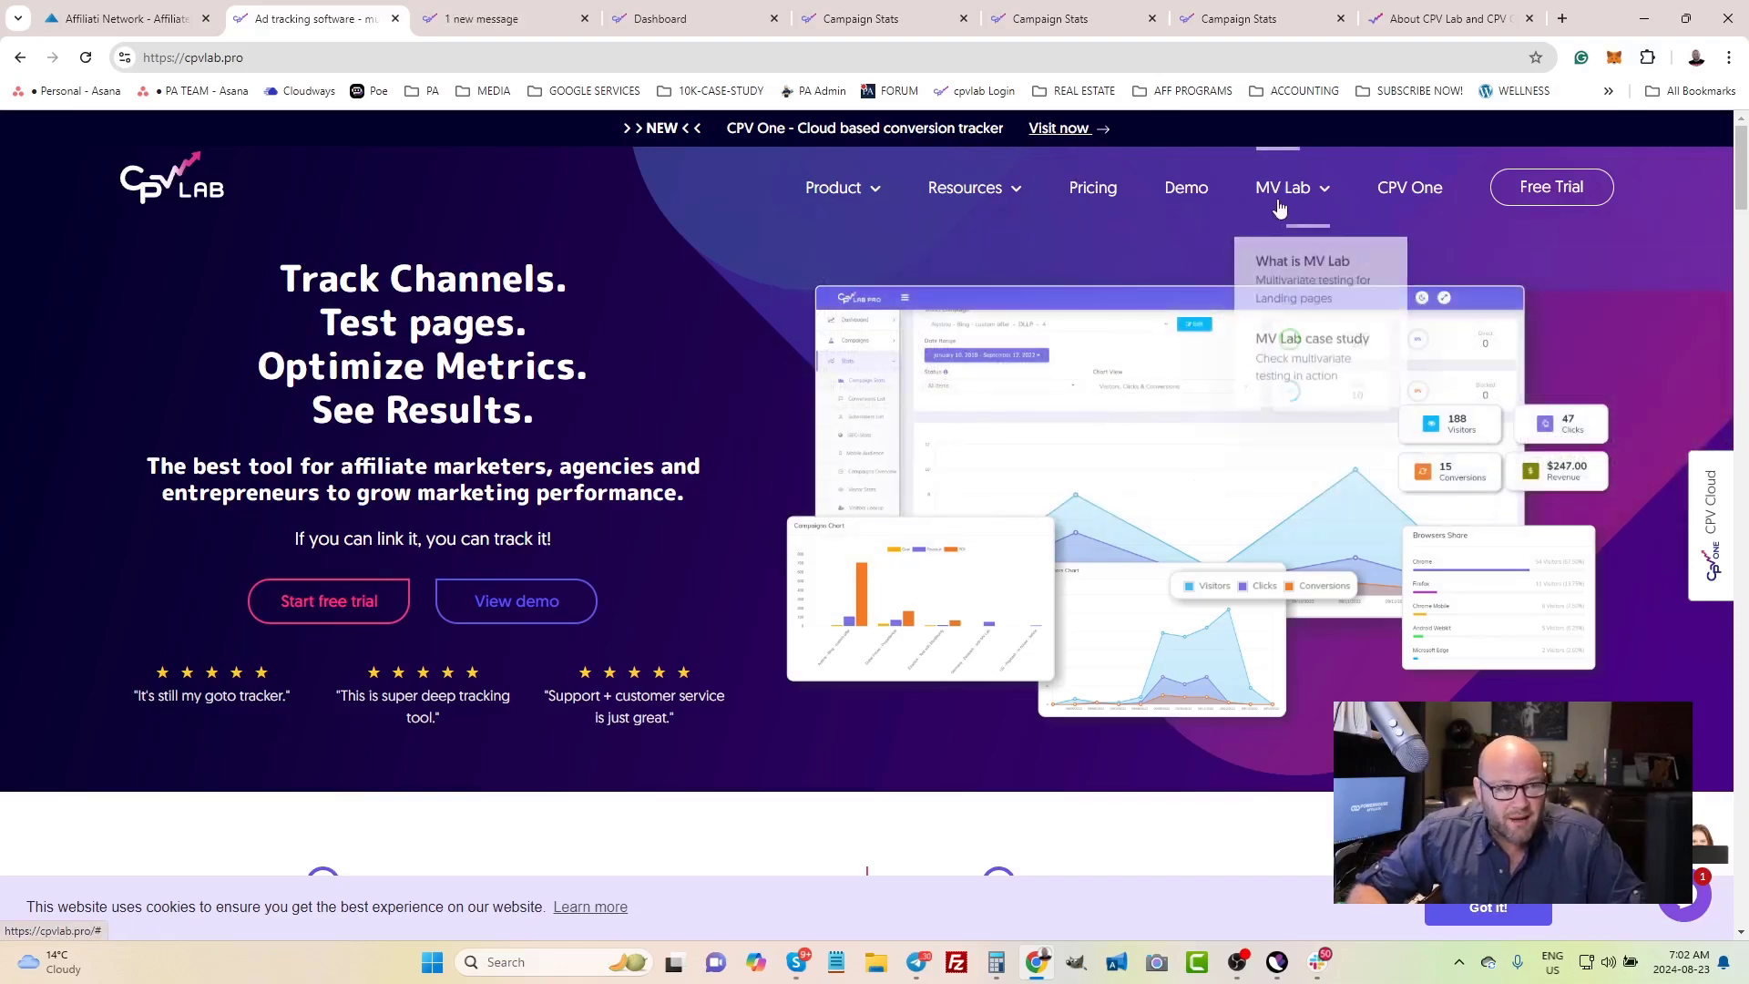
{"action": "mouse_move", "coordinate": [865, 196]}
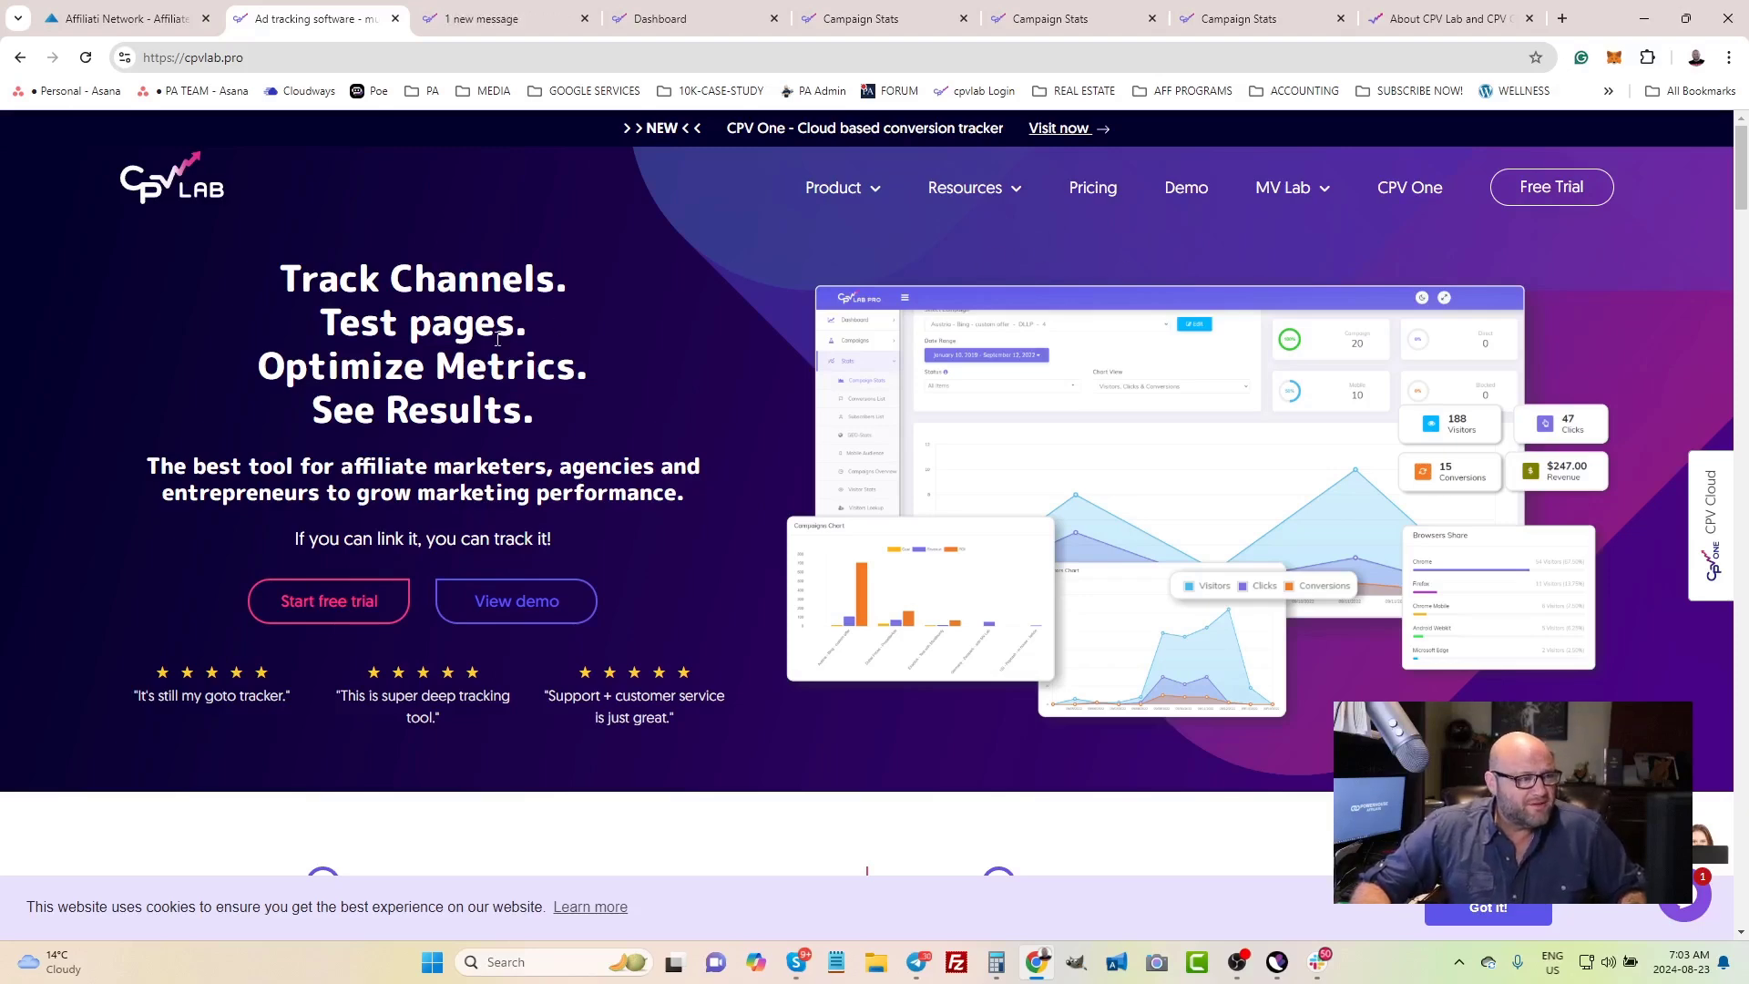
From the CPV Lab tracker dashboard, open the Traffic Sources page and review the list of configured sources
{"action": "left_click", "coordinate": [652, 20]}
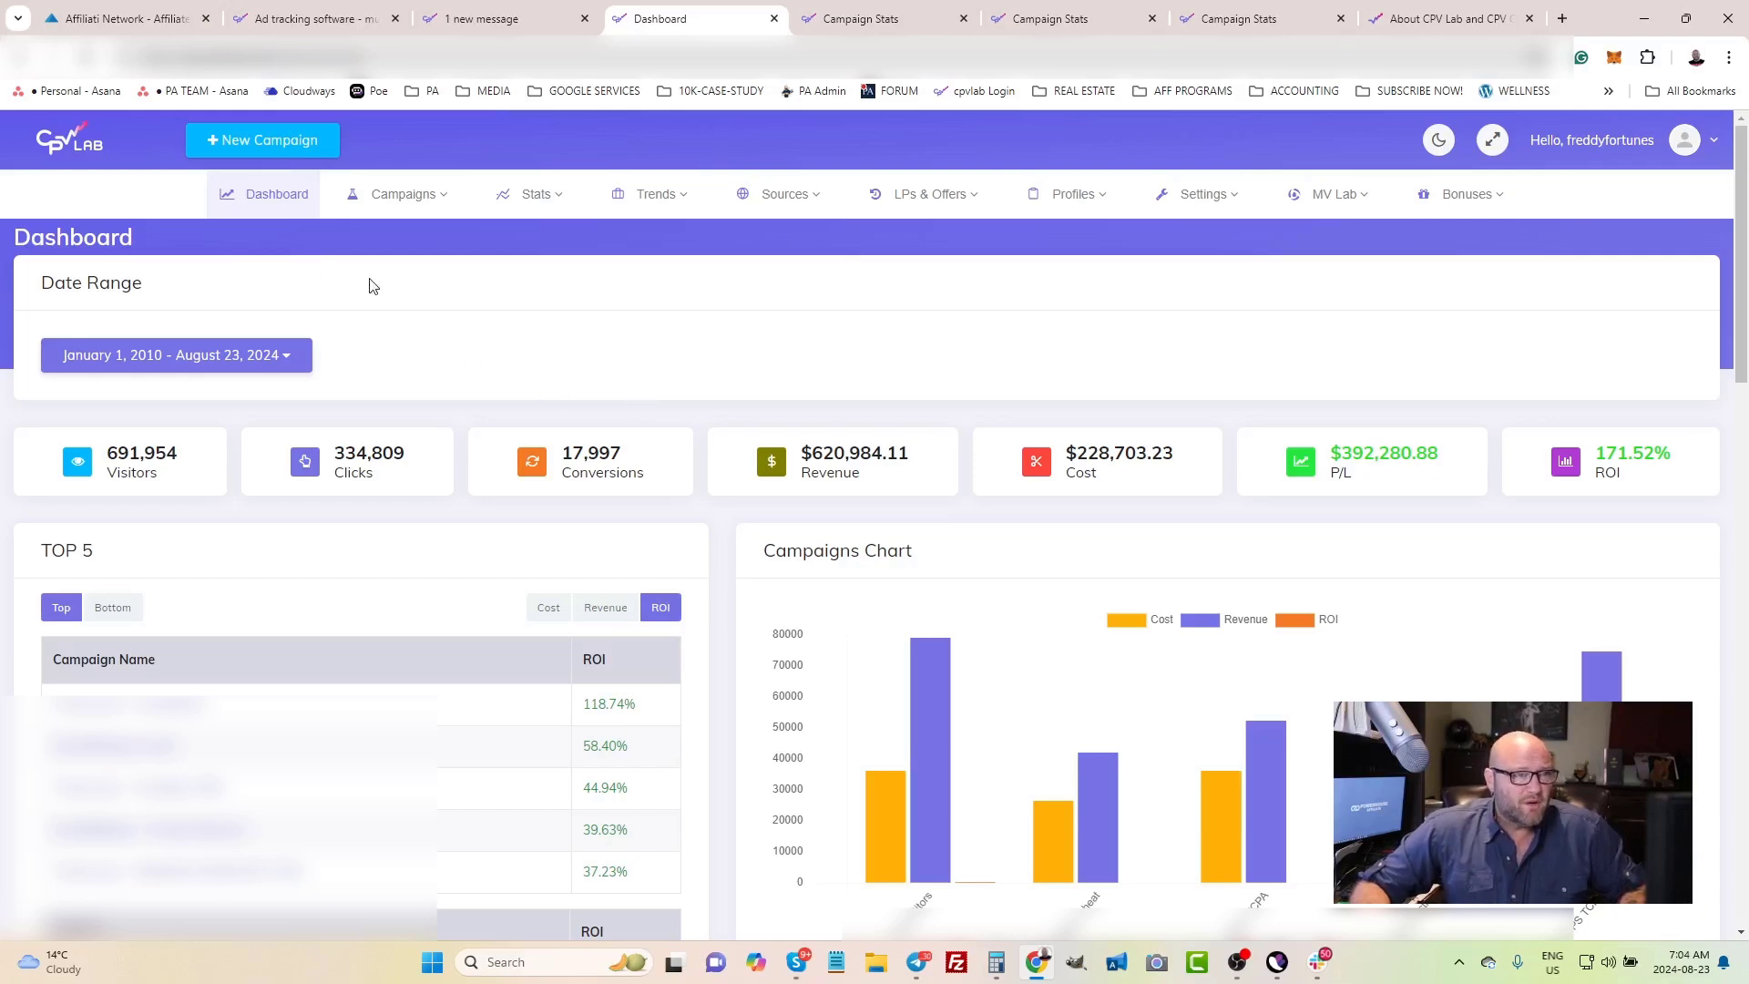
{"action": "mouse_move", "coordinate": [942, 216]}
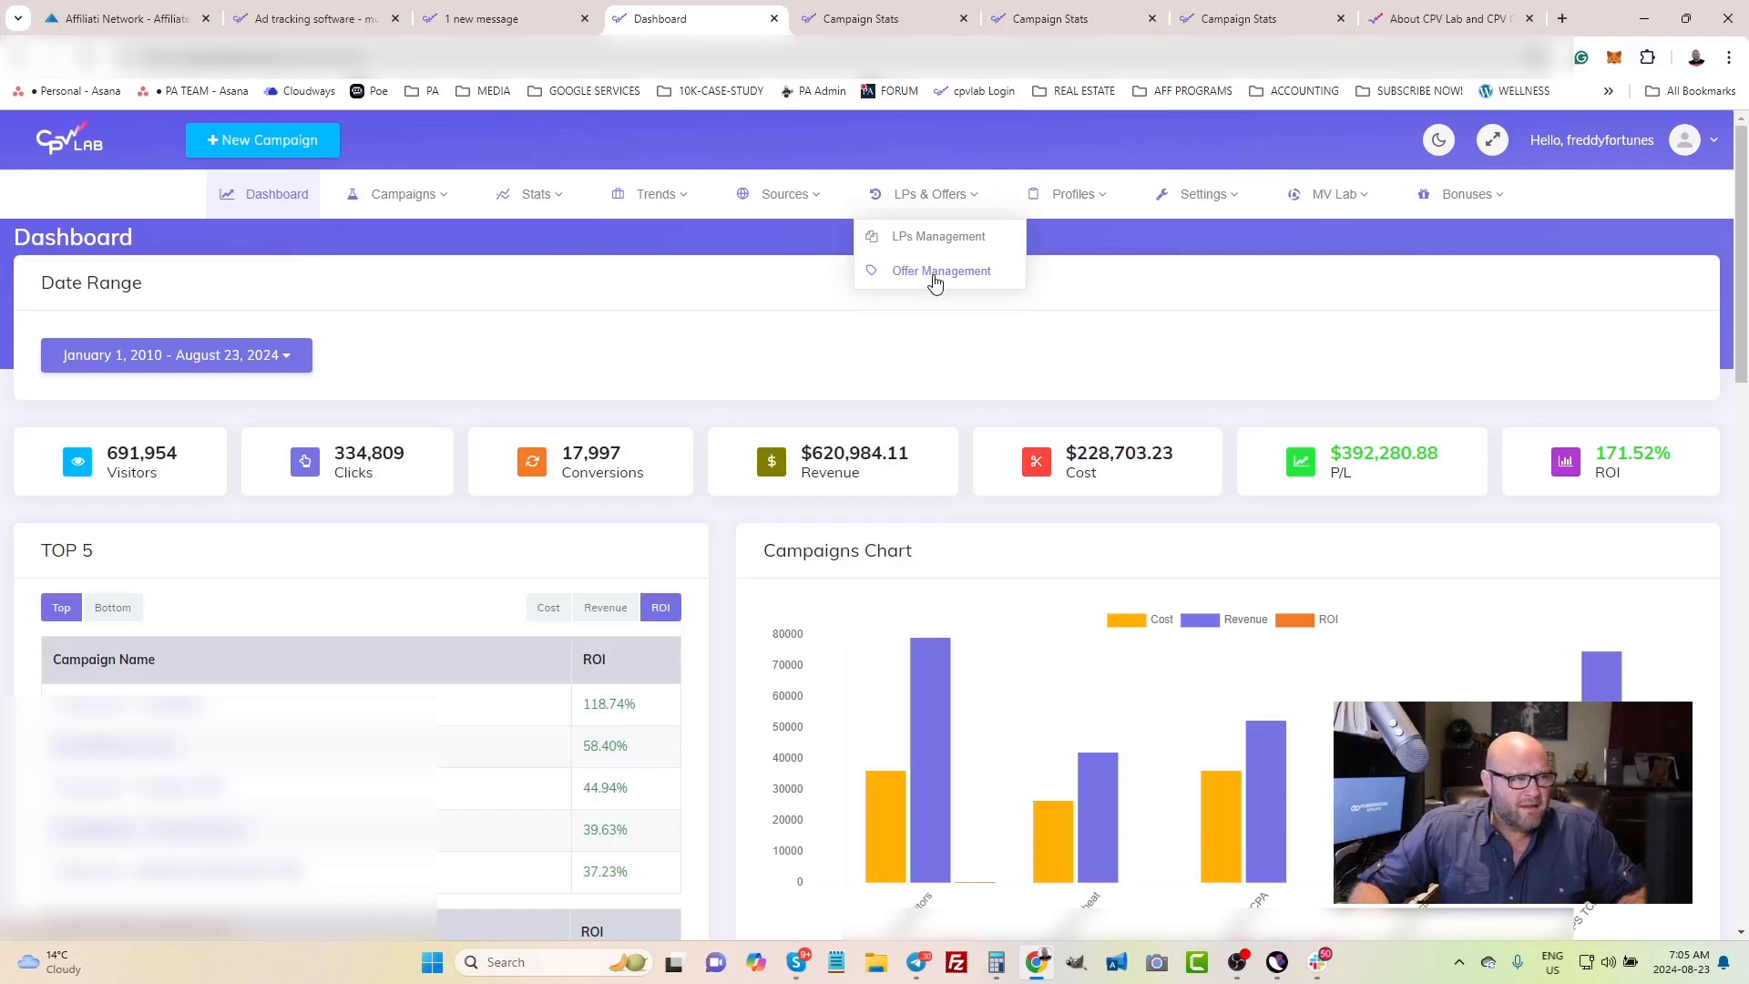
{"action": "mouse_move", "coordinate": [779, 206]}
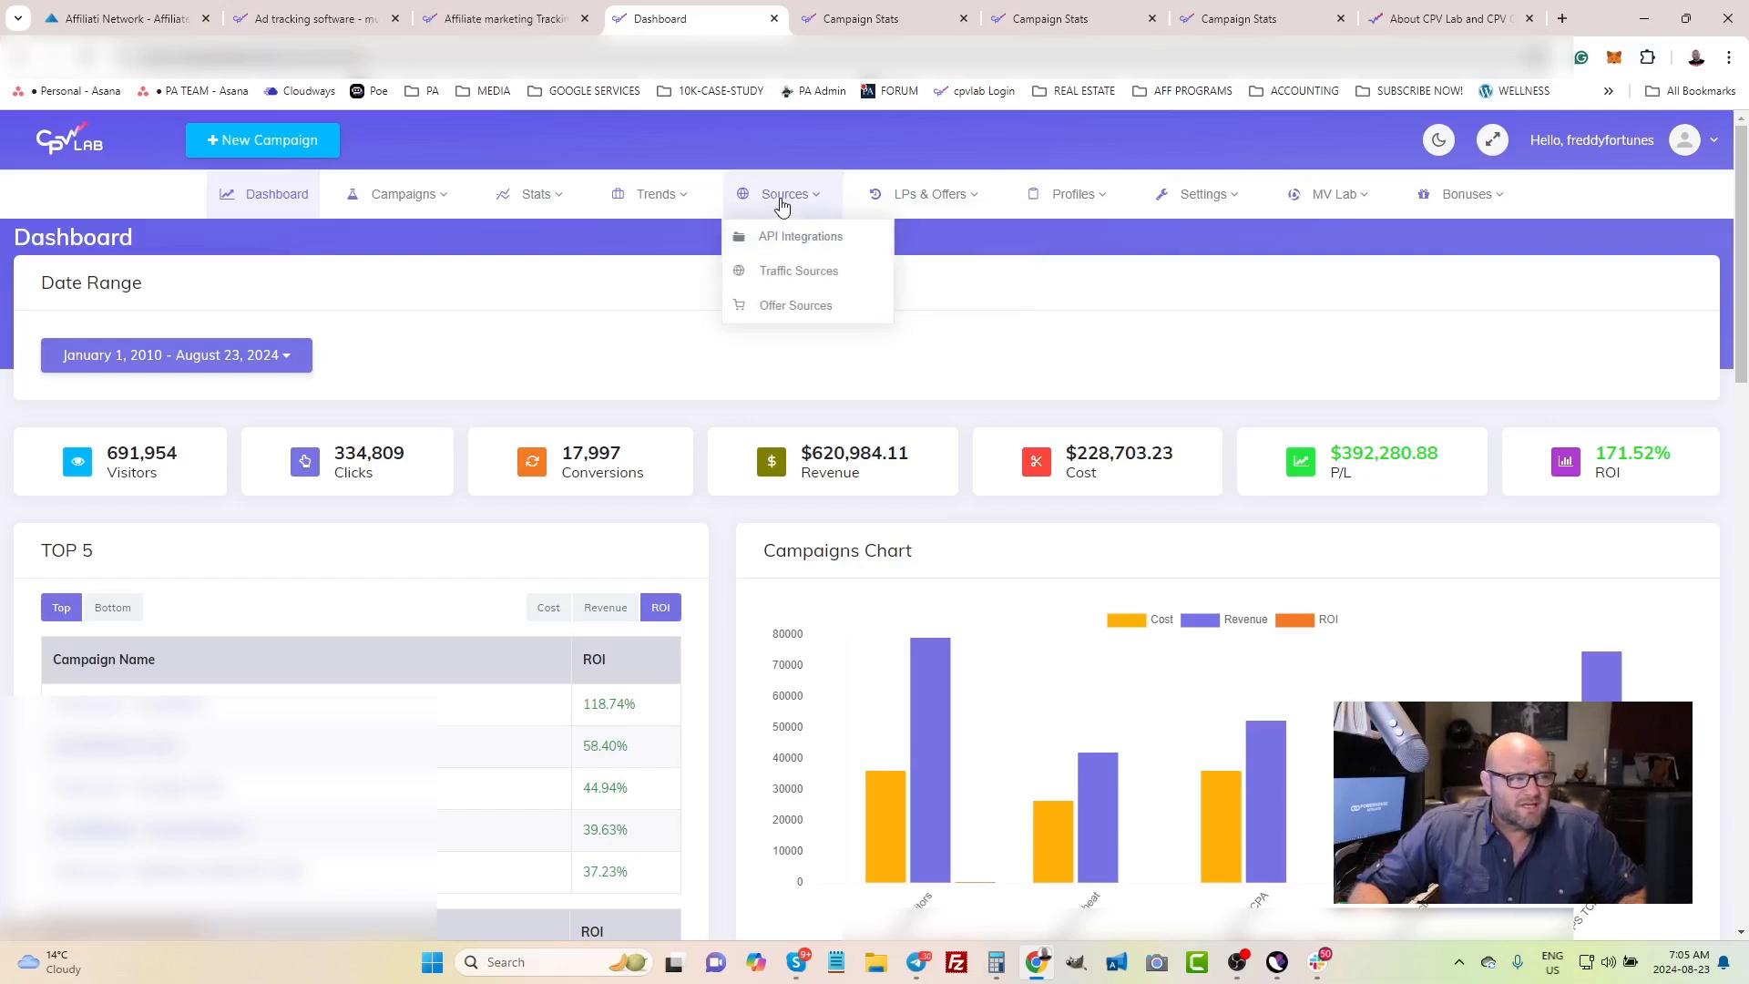
{"action": "left_click", "coordinate": [789, 276]}
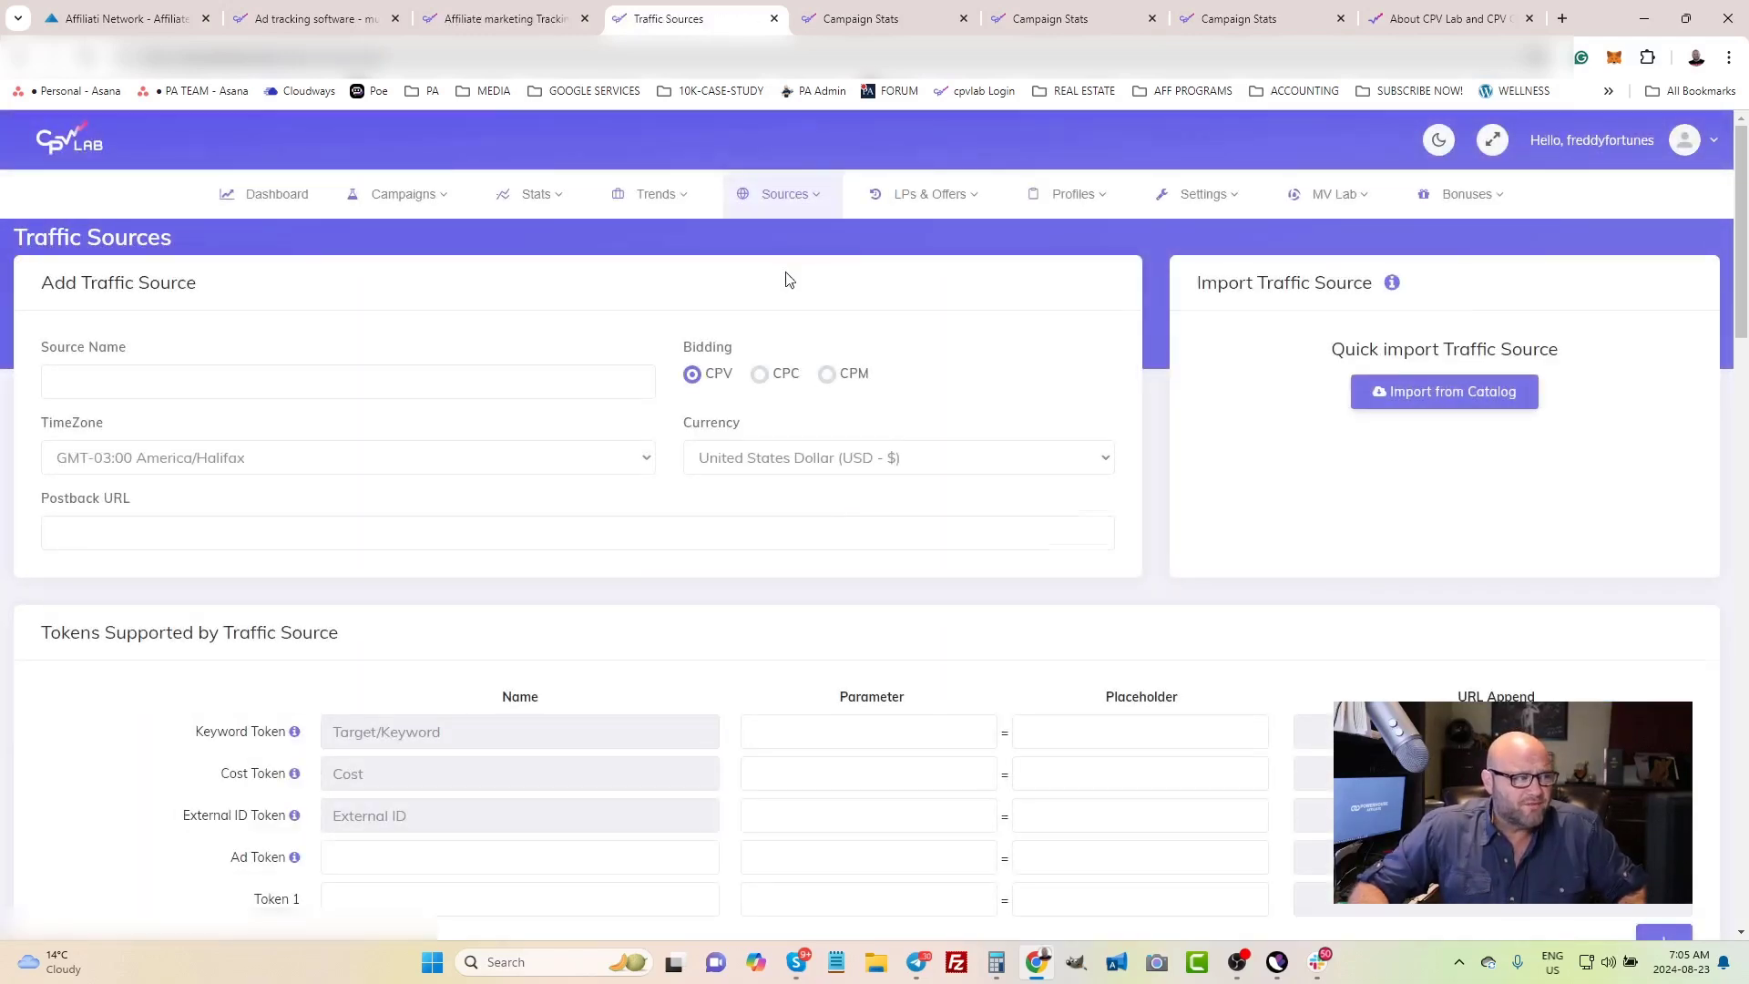
{"action": "scroll", "coordinate": [789, 291], "scroll_direction": "down", "scroll_amount": 10}
{"action": "scroll", "coordinate": [182, 446], "scroll_direction": "down", "scroll_amount": 13}
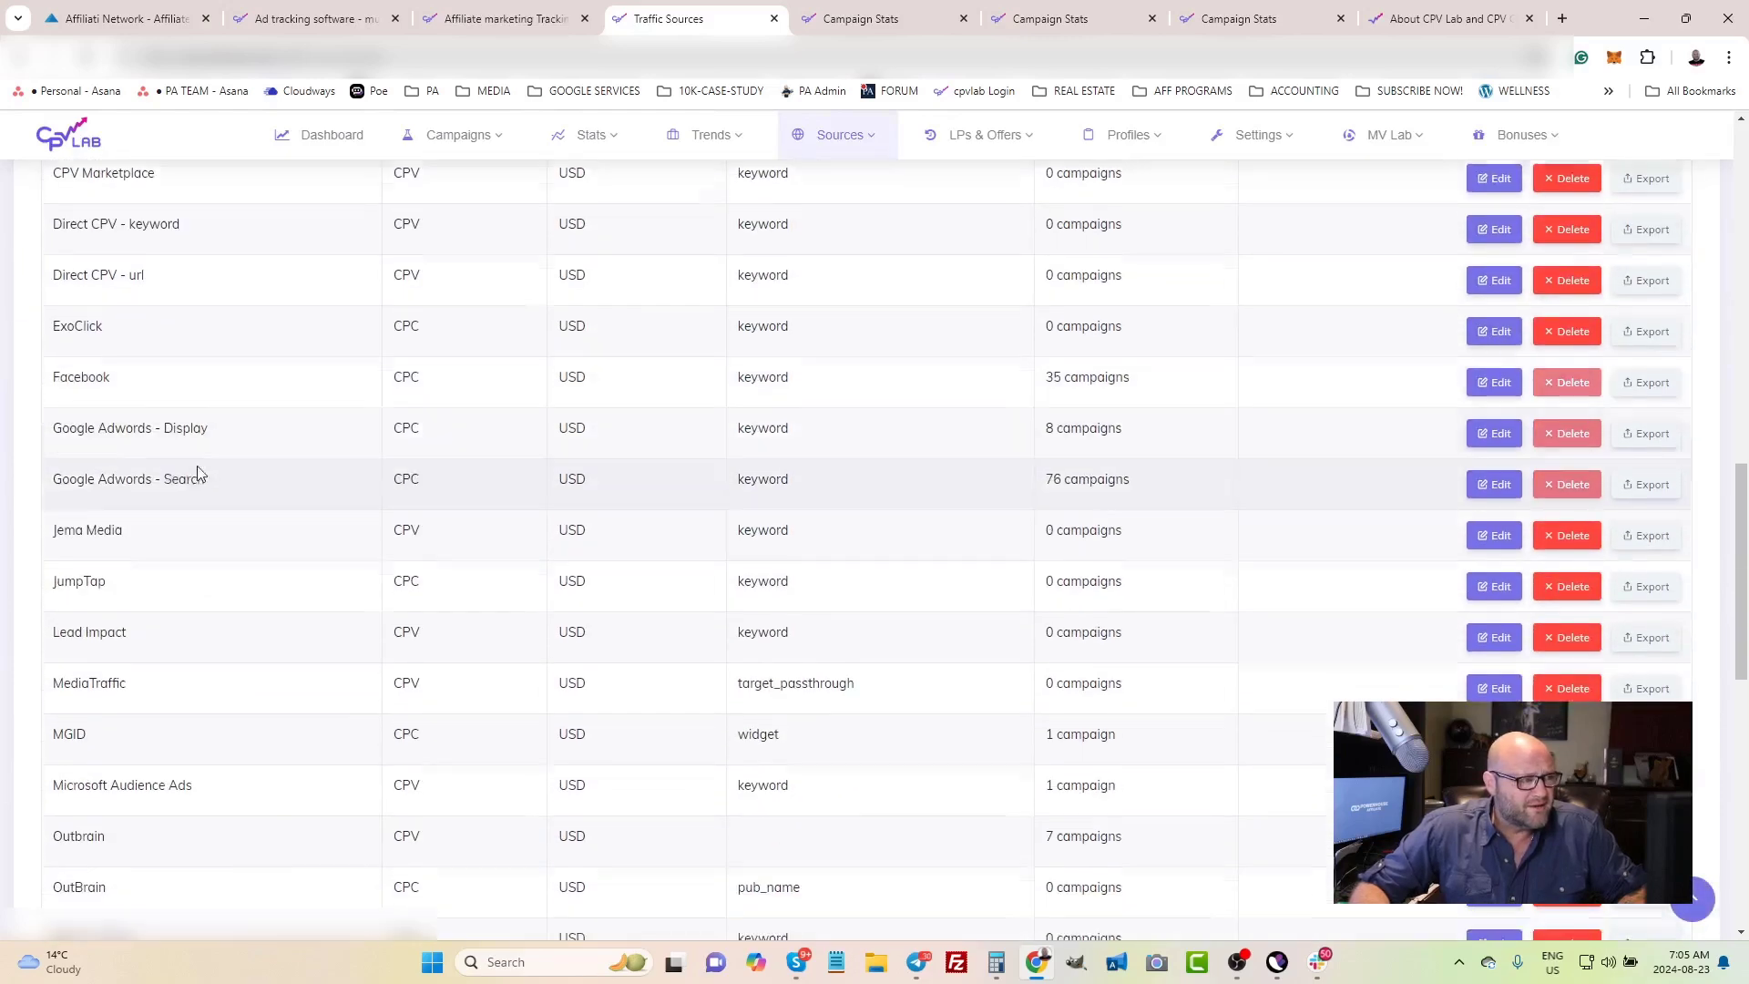
{"action": "scroll", "coordinate": [742, 456], "scroll_direction": "up", "scroll_amount": 20}
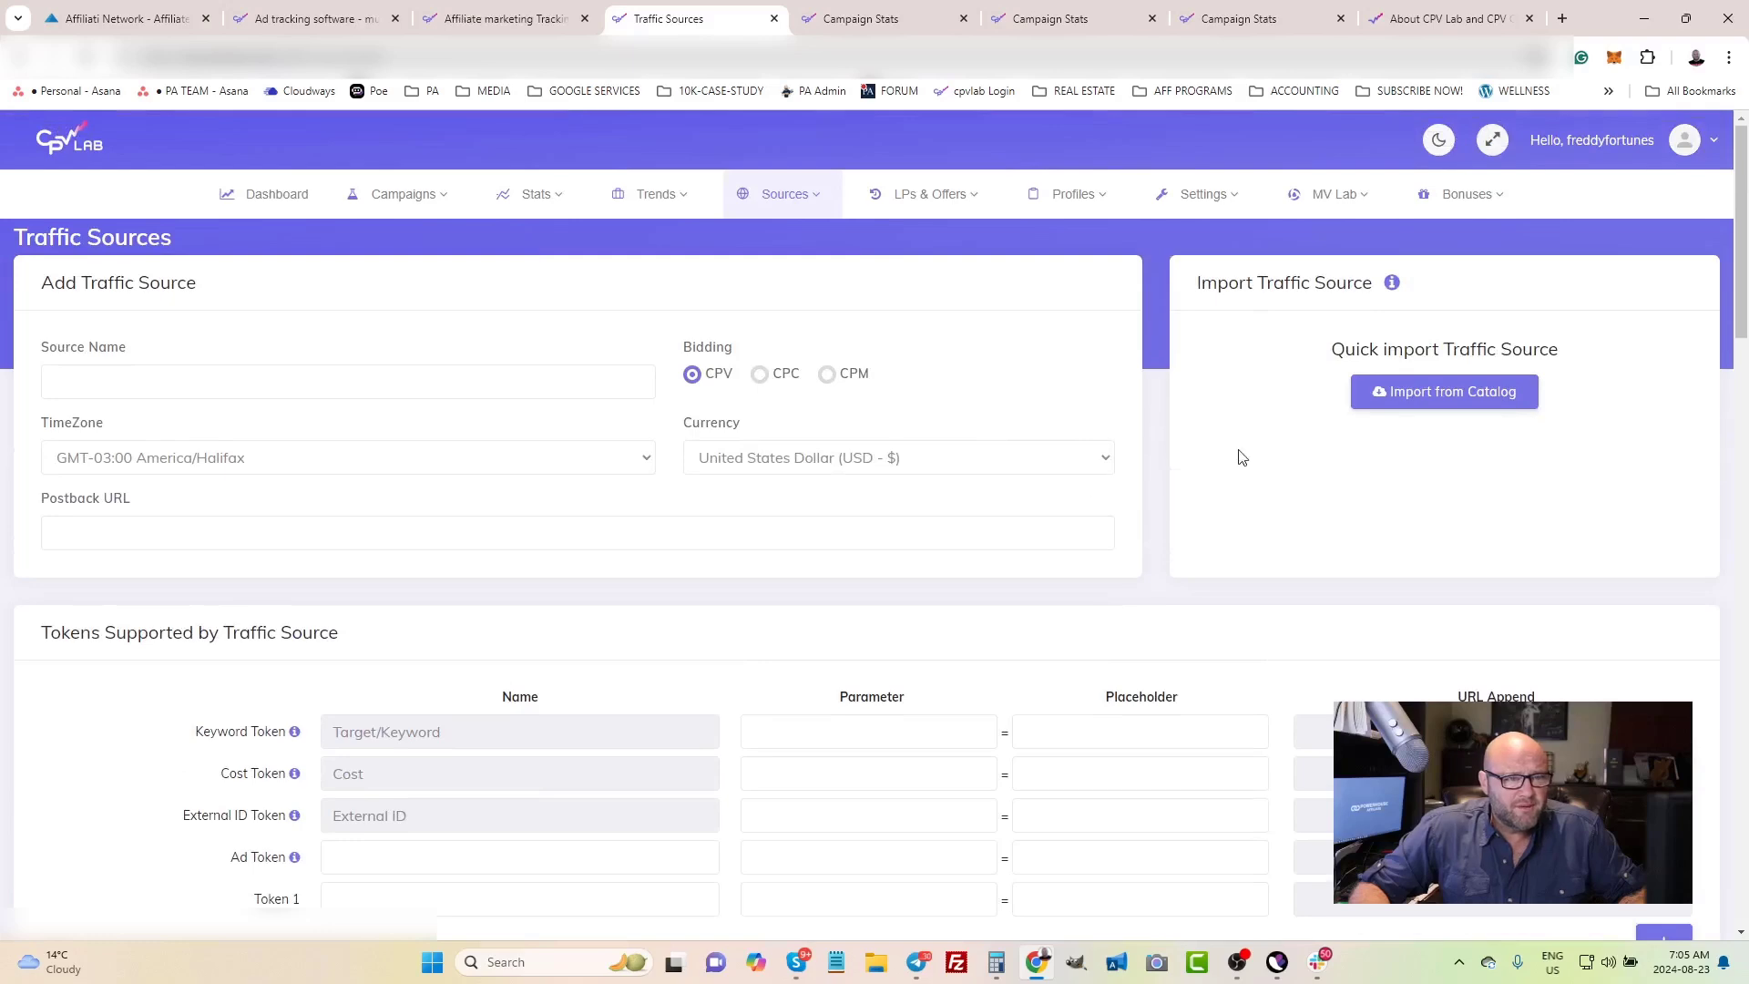
Browse the catalog of importable traffic sources and close it without importing any
{"action": "left_click", "coordinate": [1432, 397]}
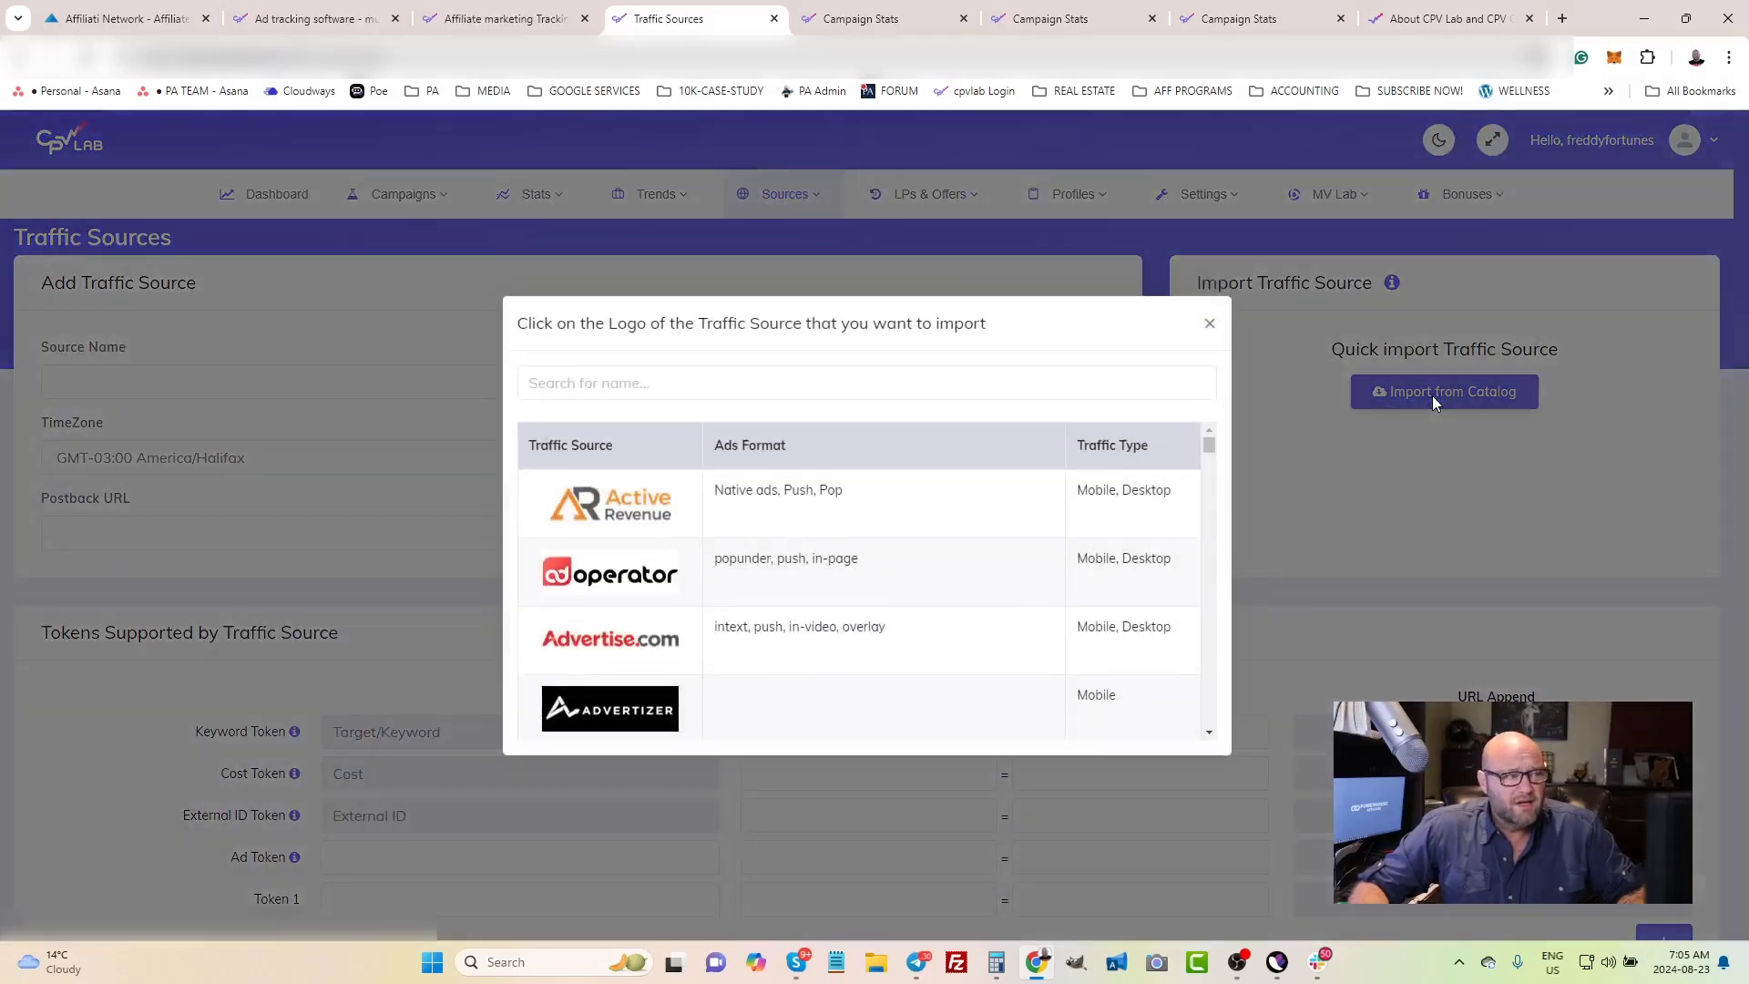
{"action": "scroll", "coordinate": [1102, 554], "scroll_direction": "down", "scroll_amount": 5}
{"action": "scroll", "coordinate": [916, 535], "scroll_direction": "down", "scroll_amount": 15}
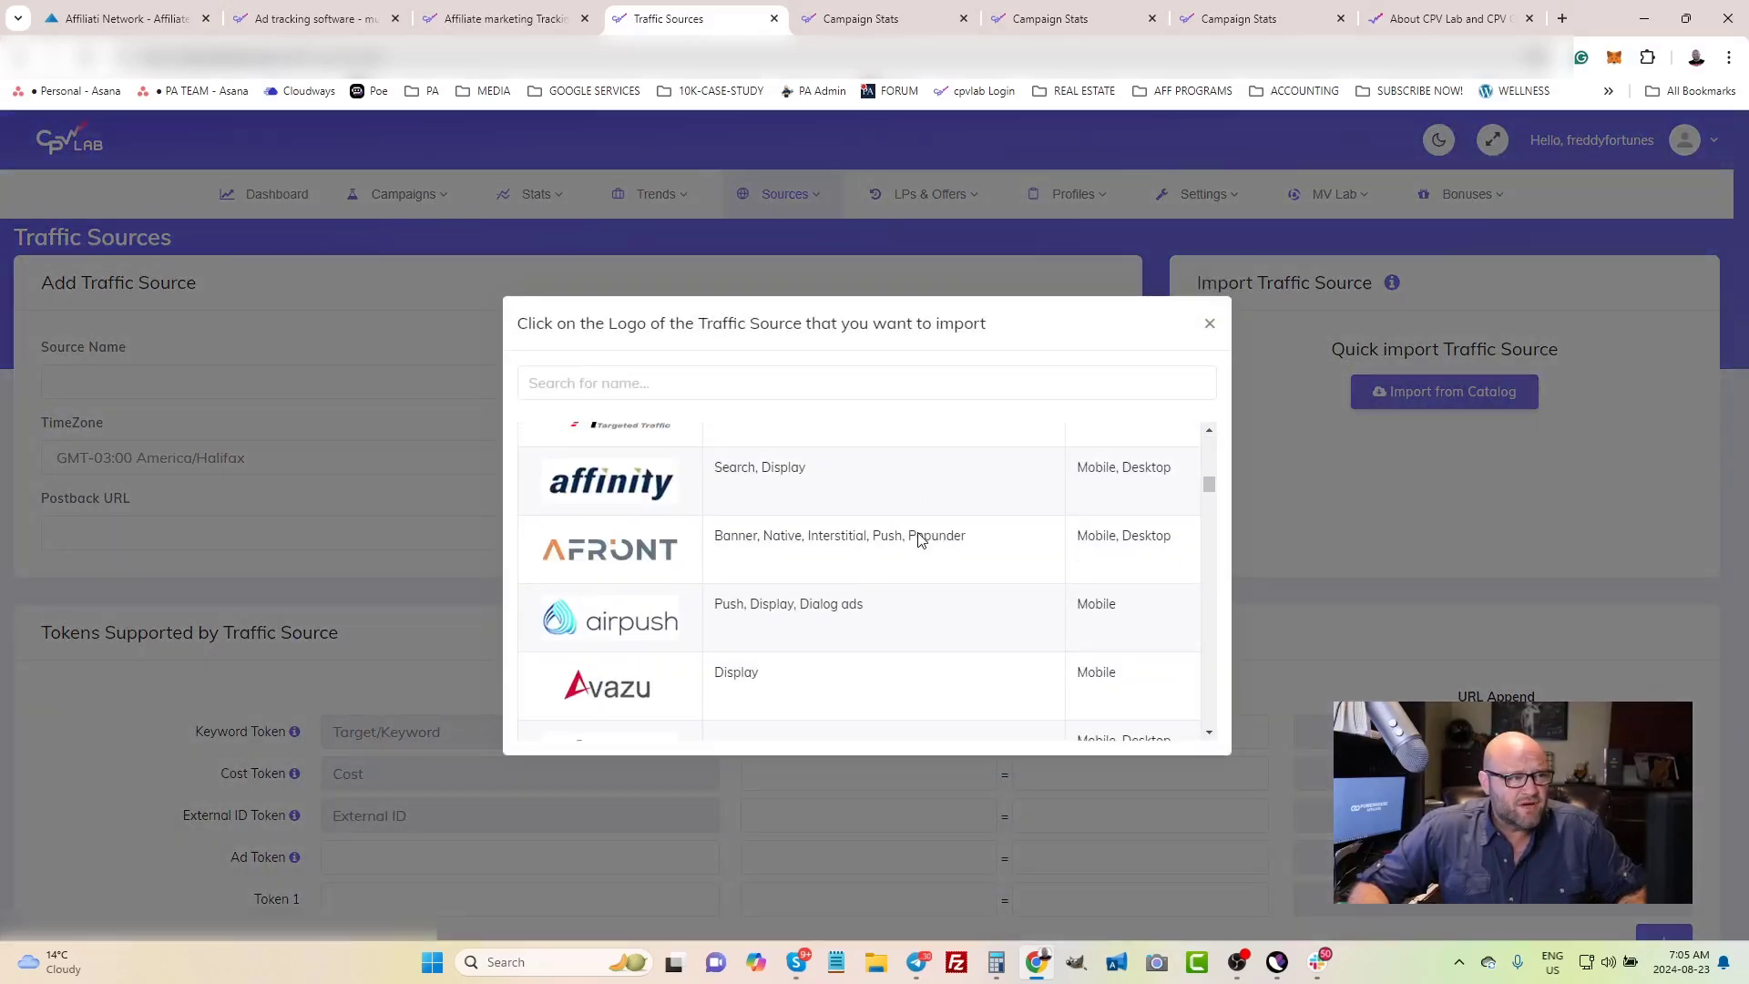
{"action": "scroll", "coordinate": [919, 541], "scroll_direction": "down", "scroll_amount": 15}
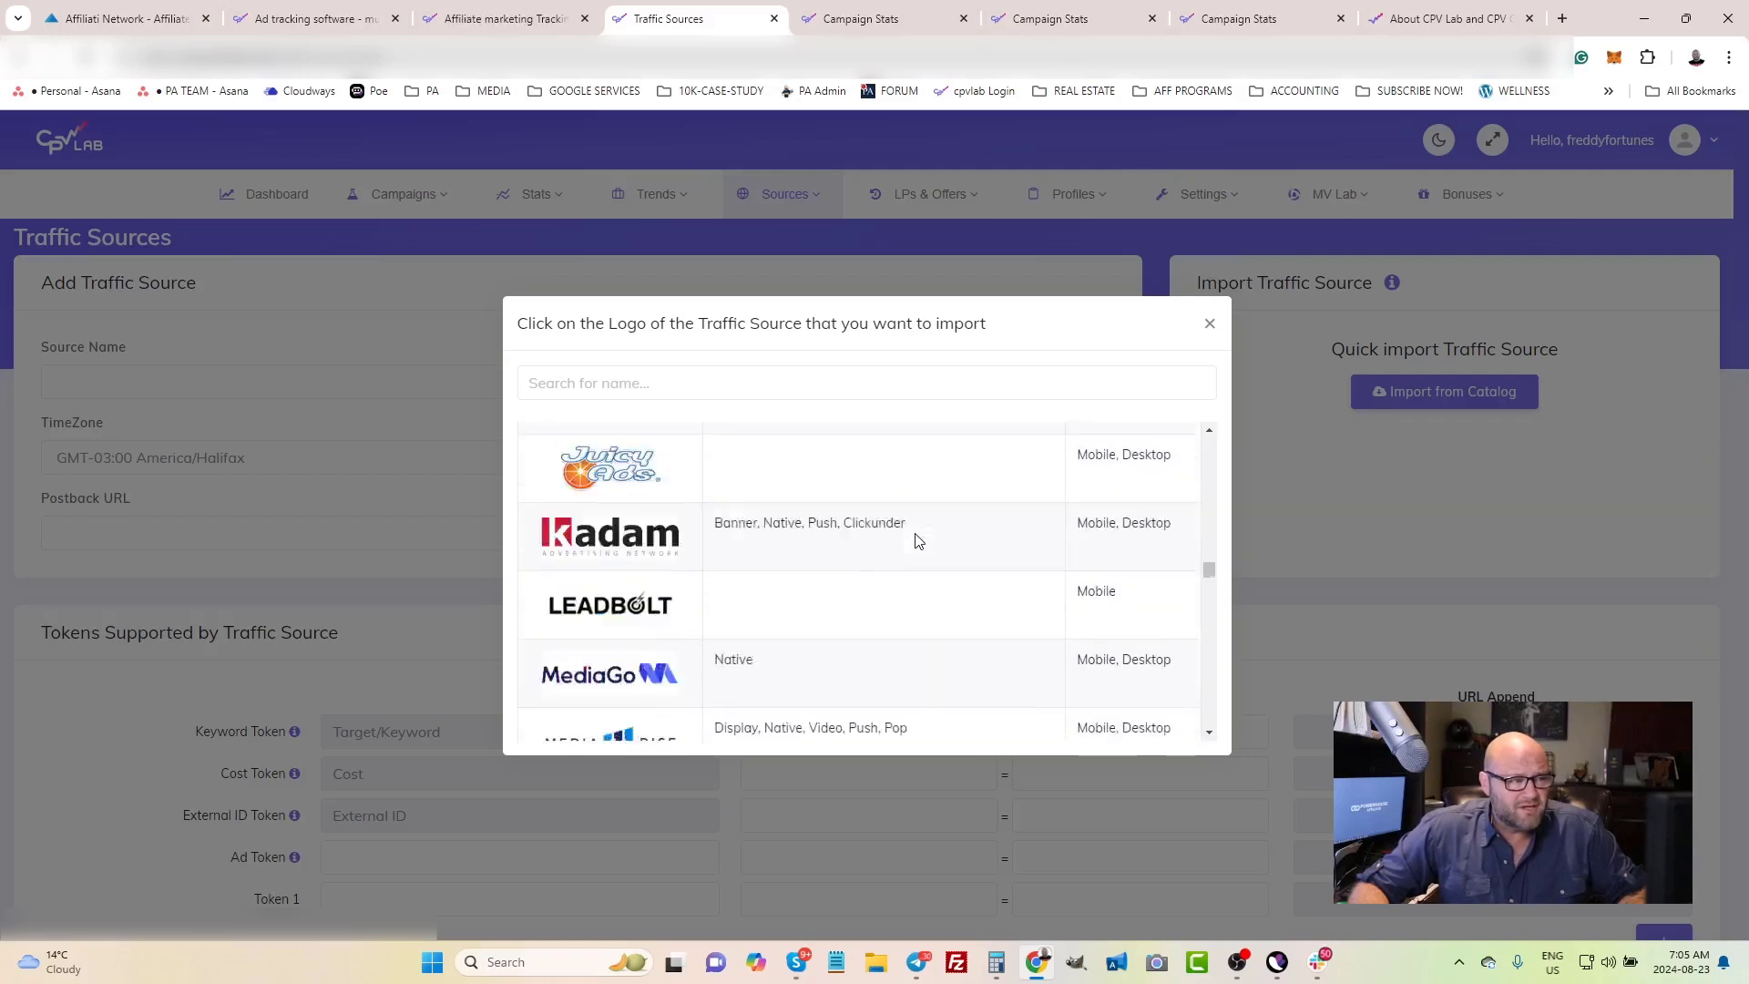
{"action": "scroll", "coordinate": [915, 541], "scroll_direction": "down", "scroll_amount": 9}
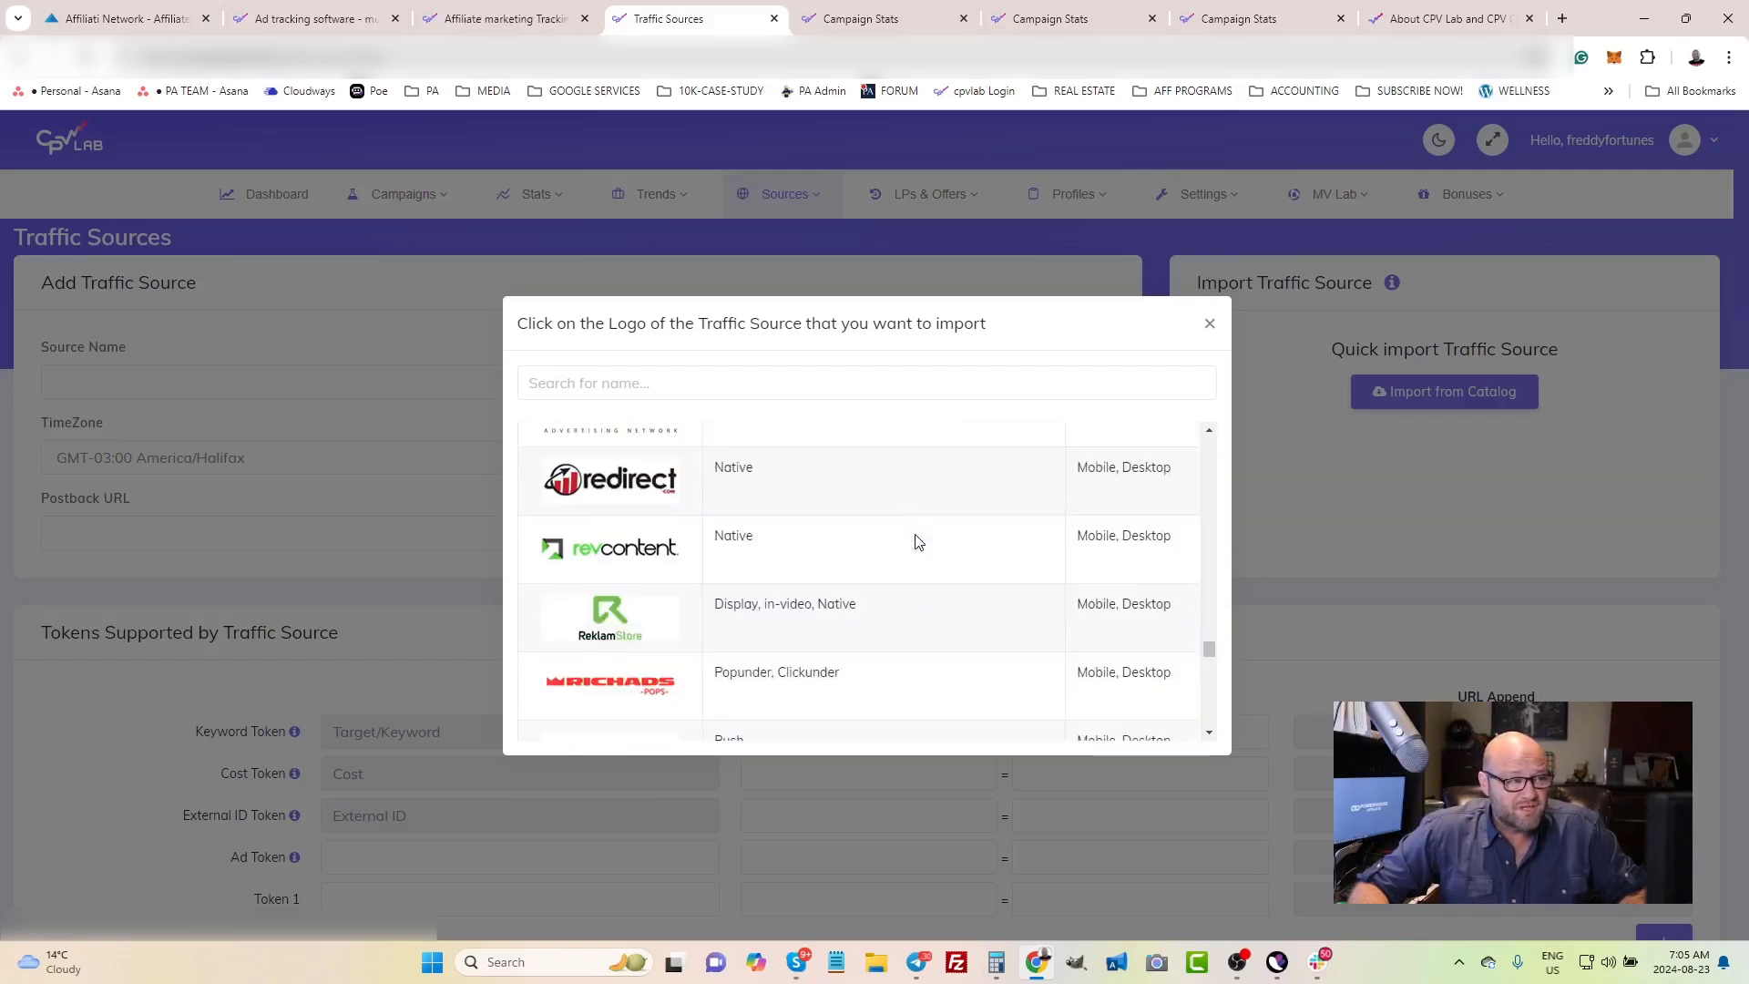
{"action": "left_click", "coordinate": [1208, 326]}
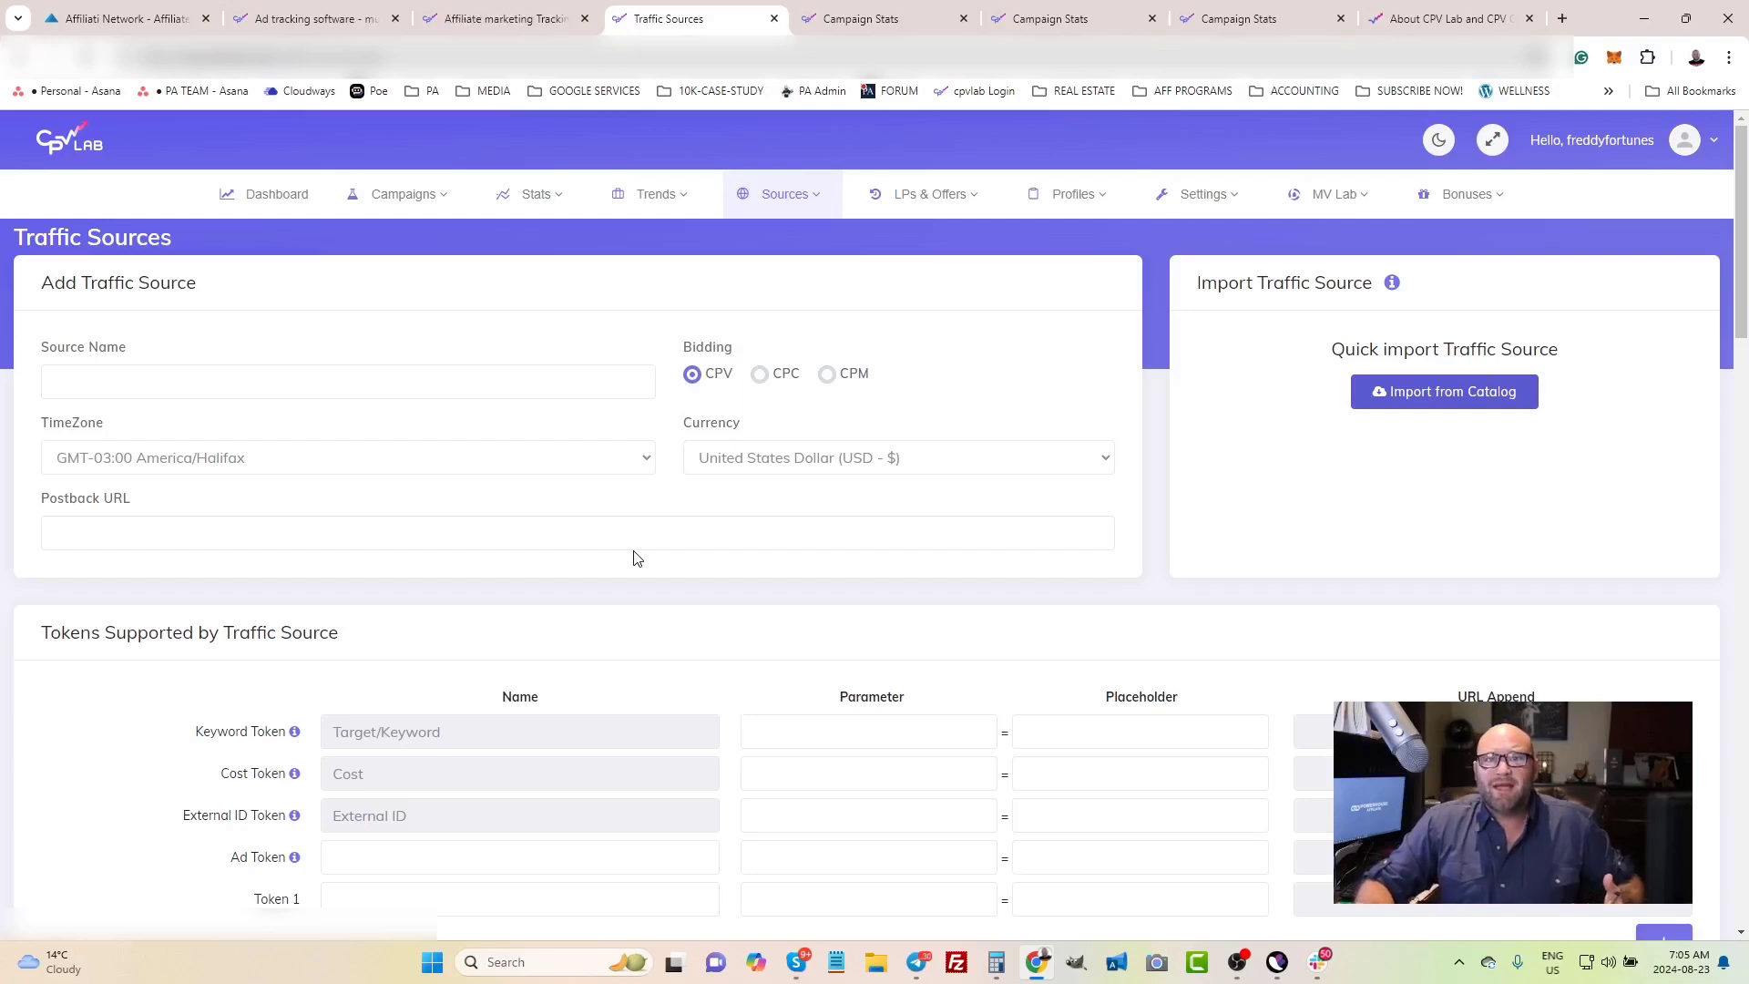
Show the campaign stats for the legal advice keywords and highlight the Revenue and Cost totals
{"action": "key", "text": "ctrl+Tab"}
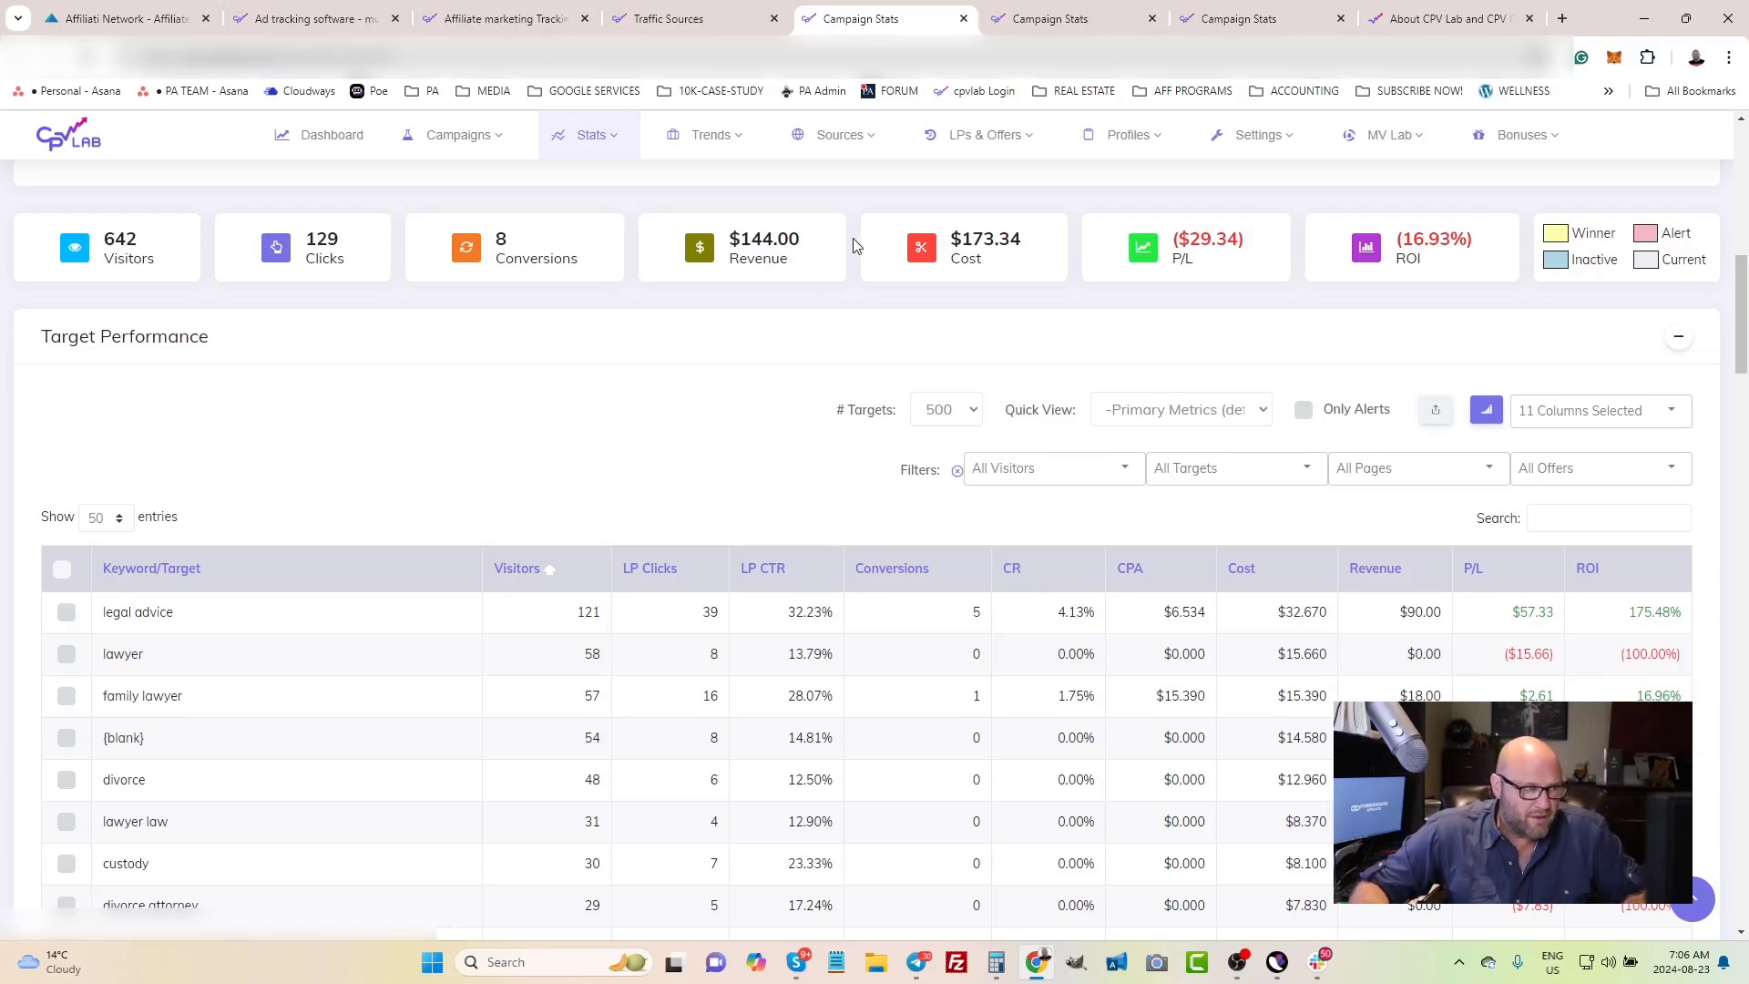
{"action": "left_click_drag", "start_coordinate": [823, 243], "coordinate": [750, 240]}
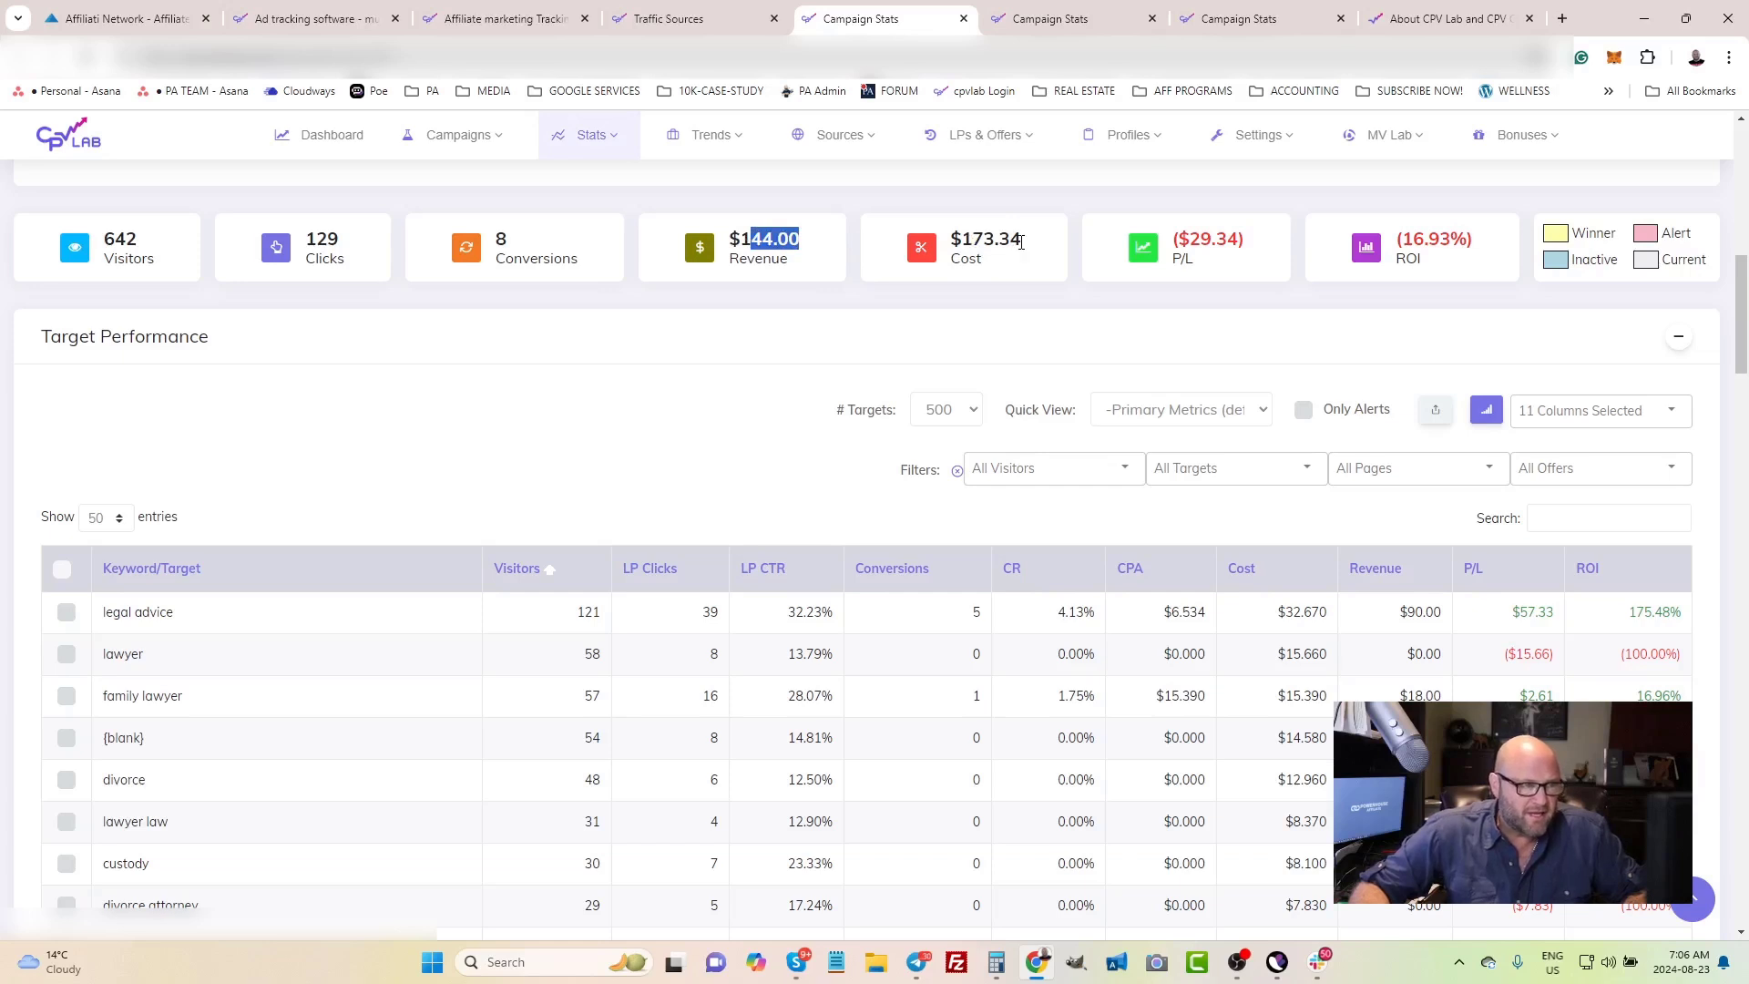
{"action": "left_click_drag", "start_coordinate": [1021, 242], "coordinate": [972, 240]}
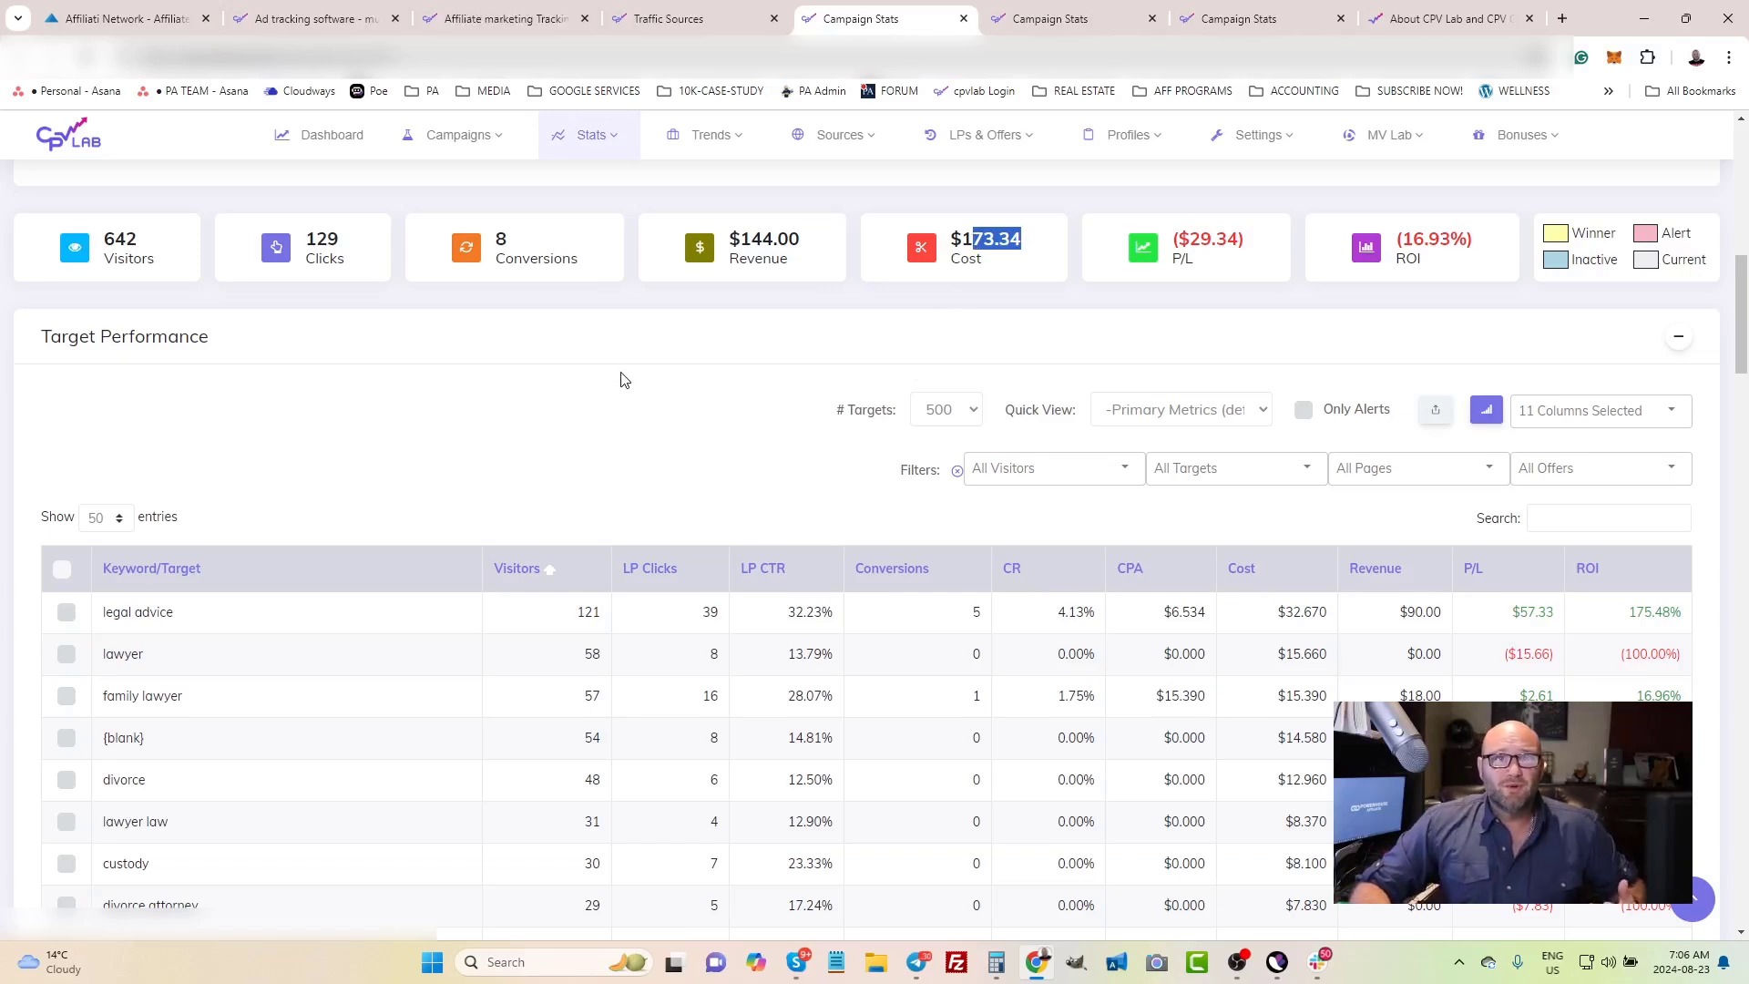
Examine the columns available for the Target Performance table, from campaign data through referrers, device info and device usage
{"action": "scroll", "coordinate": [620, 373], "scroll_direction": "down", "scroll_amount": 2}
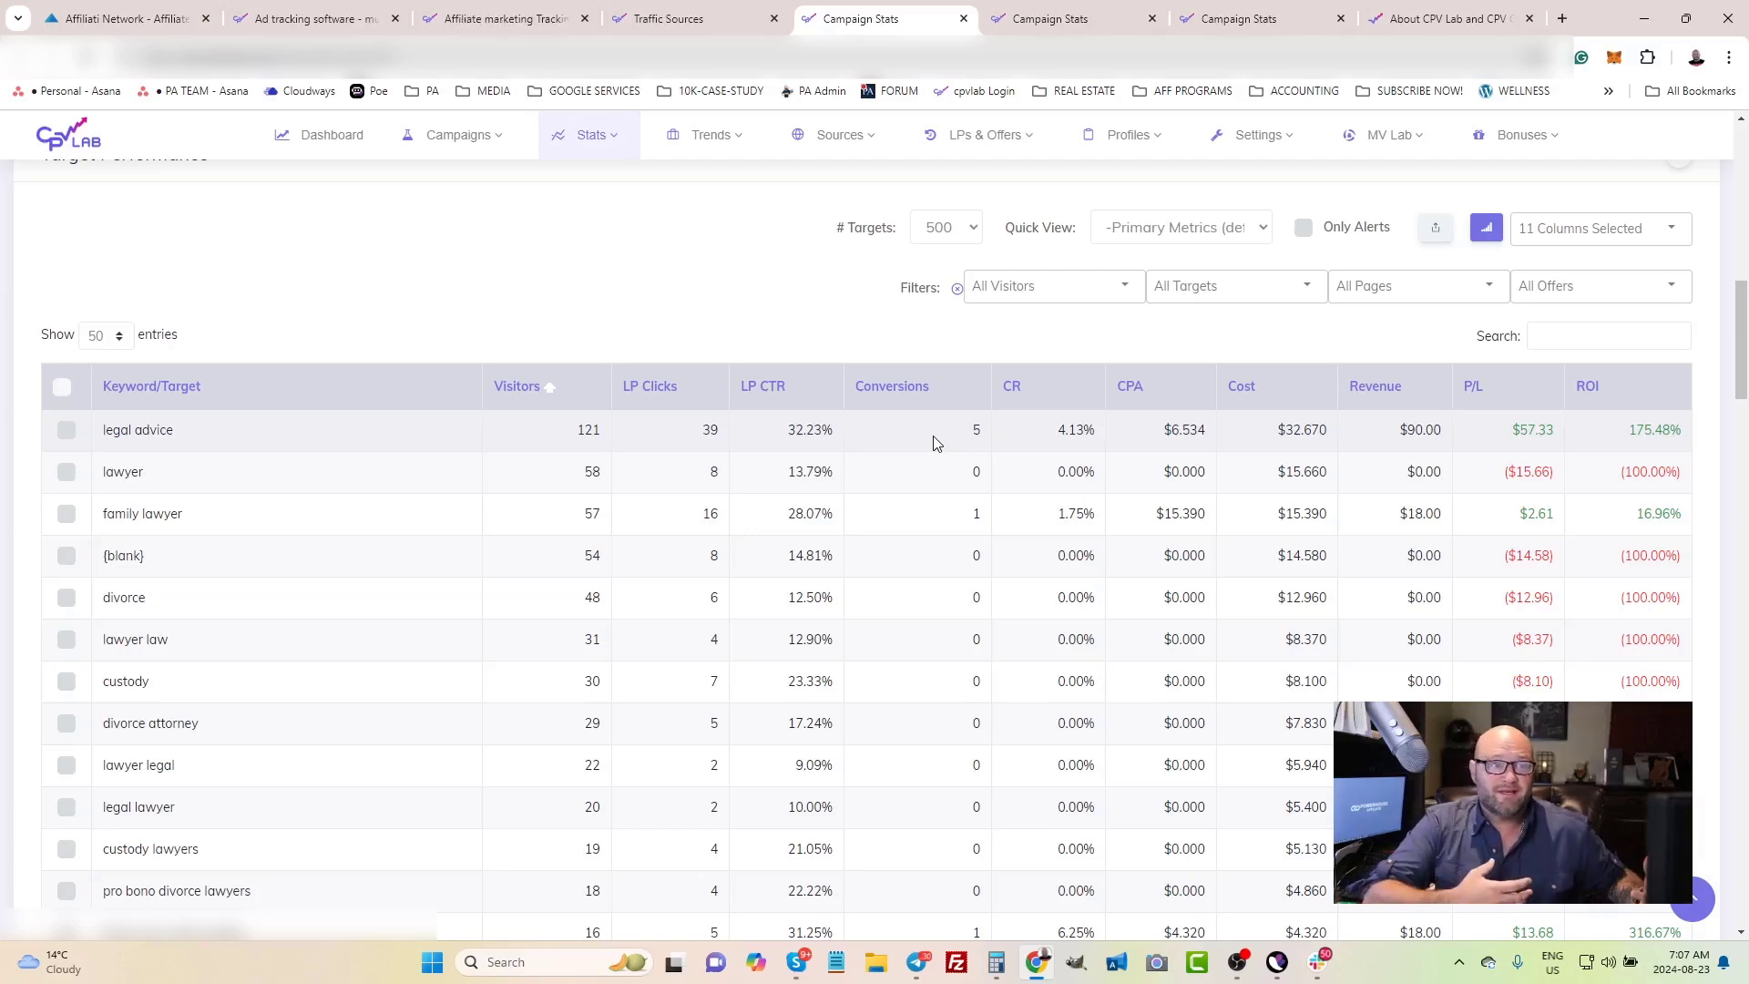
{"action": "left_click", "coordinate": [1574, 230]}
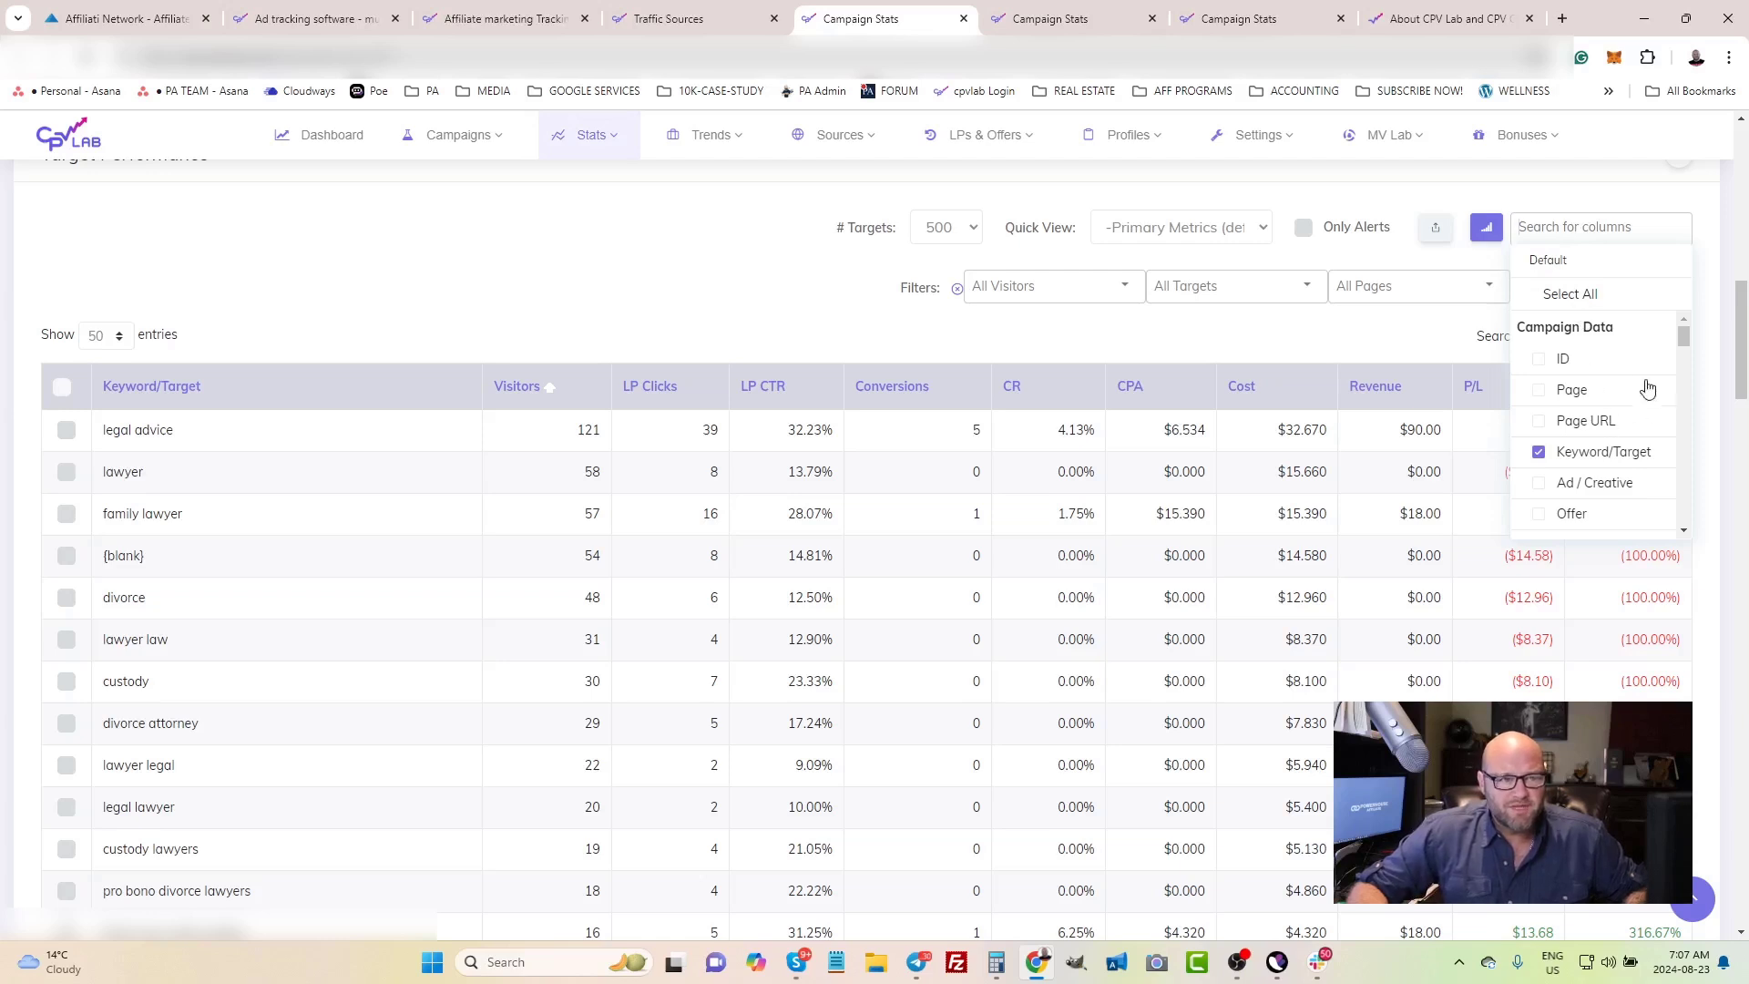
{"action": "scroll", "coordinate": [1563, 373], "scroll_direction": "down", "scroll_amount": 7}
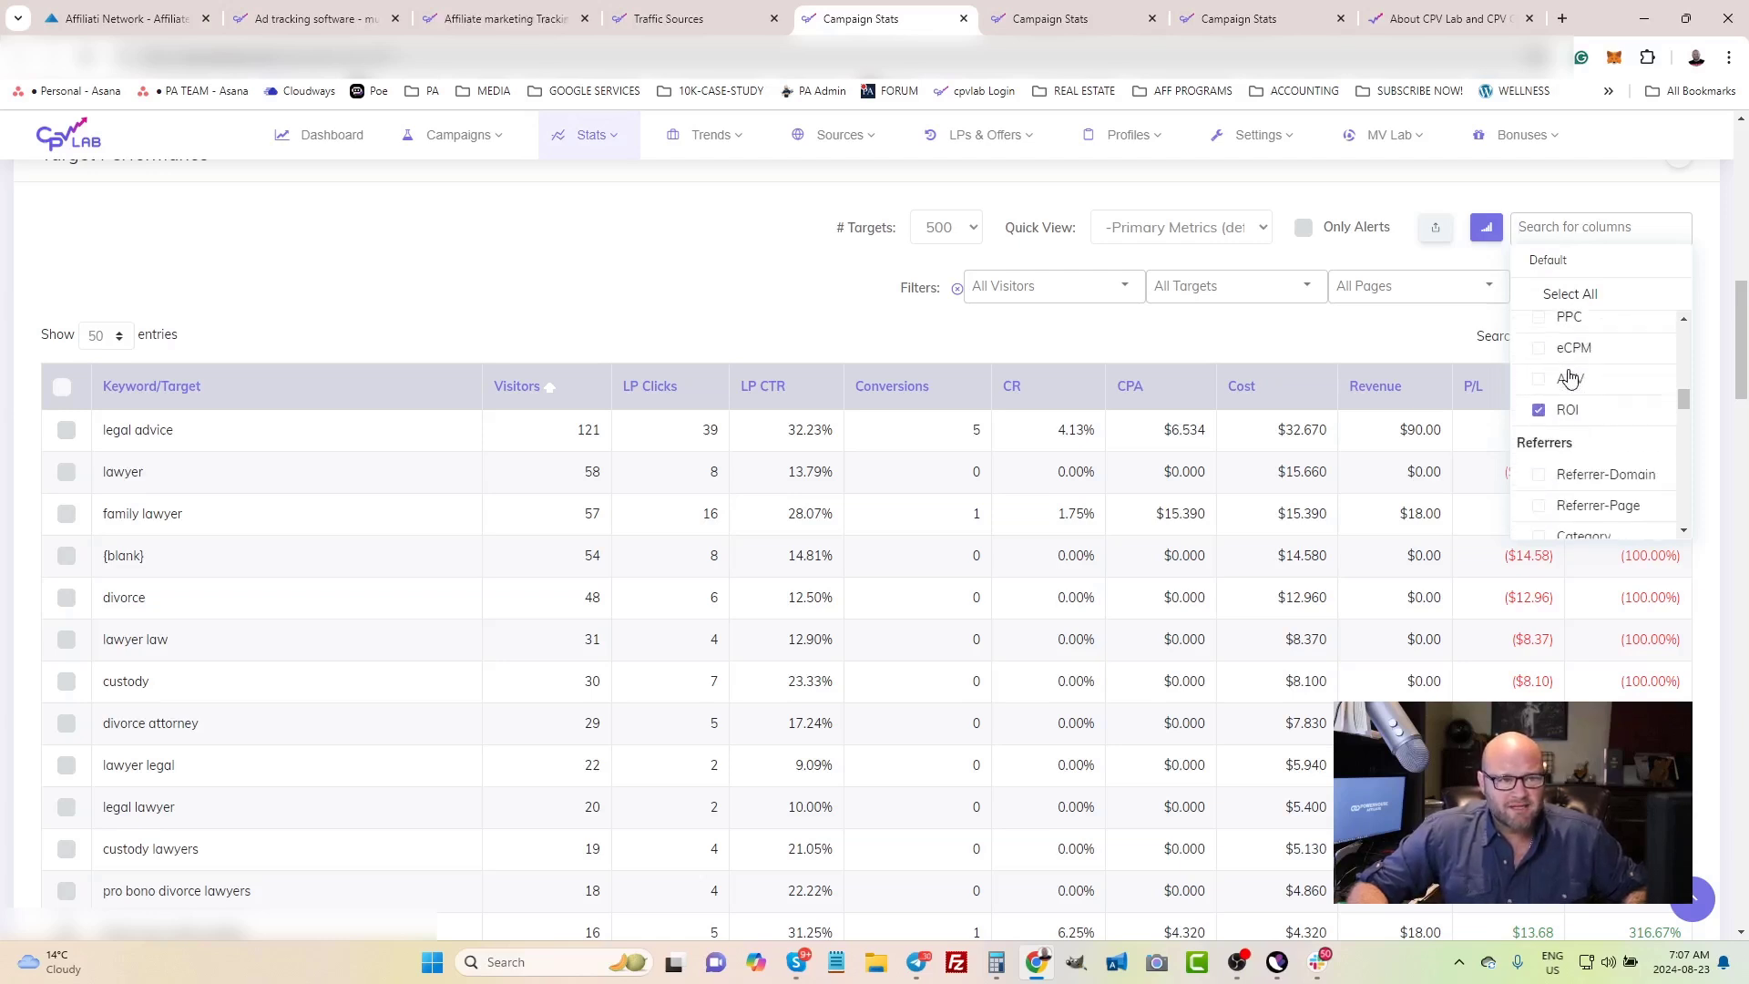
{"action": "scroll", "coordinate": [1568, 383], "scroll_direction": "down", "scroll_amount": 5}
{"action": "scroll", "coordinate": [1567, 436], "scroll_direction": "down", "scroll_amount": 2}
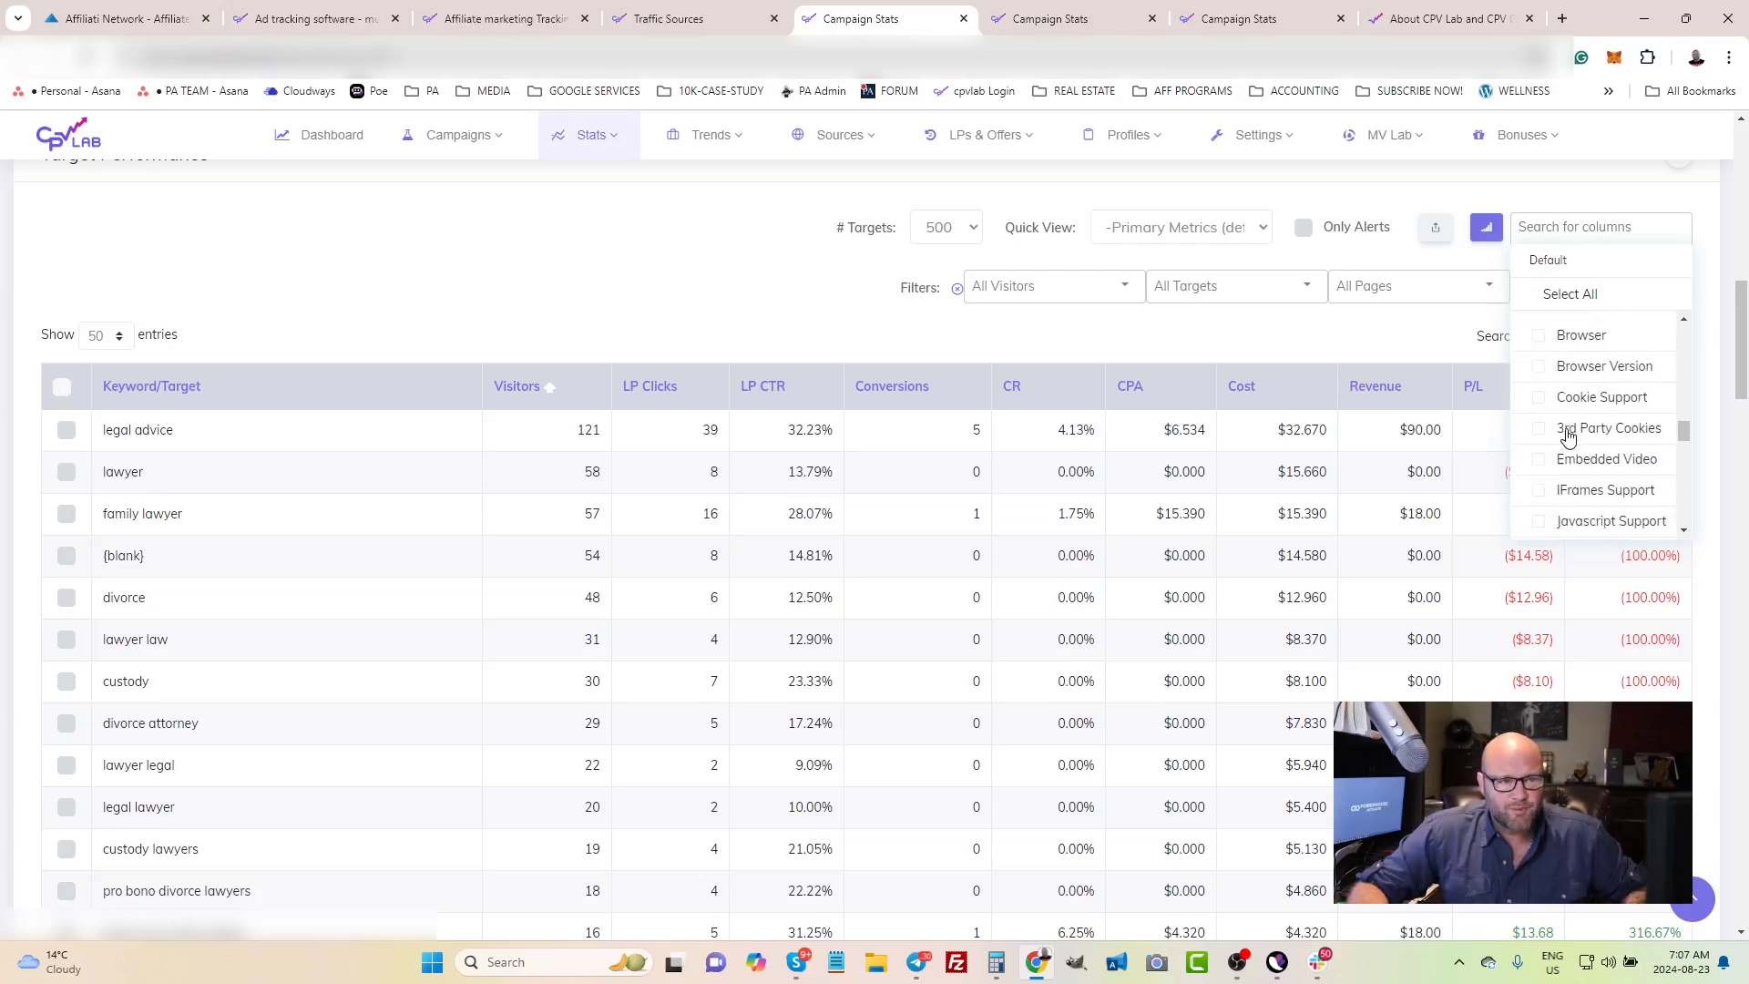
{"action": "scroll", "coordinate": [1567, 436], "scroll_direction": "down", "scroll_amount": 5}
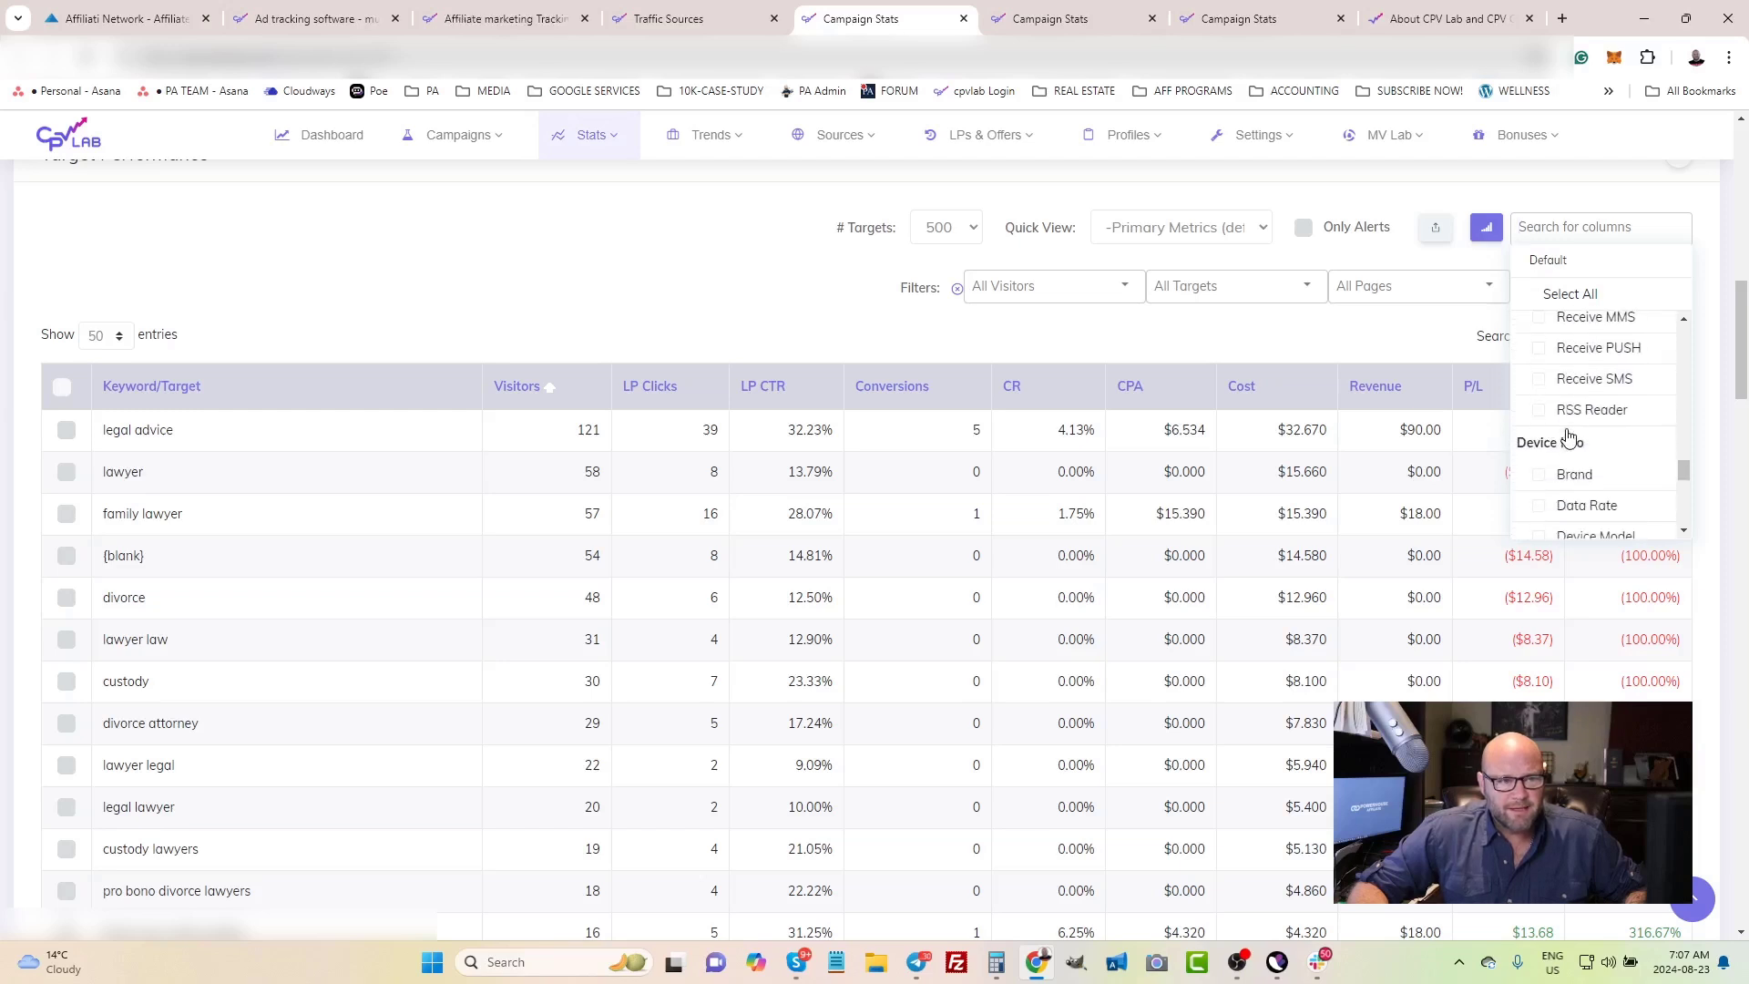
{"action": "scroll", "coordinate": [1570, 401], "scroll_direction": "down", "scroll_amount": 2}
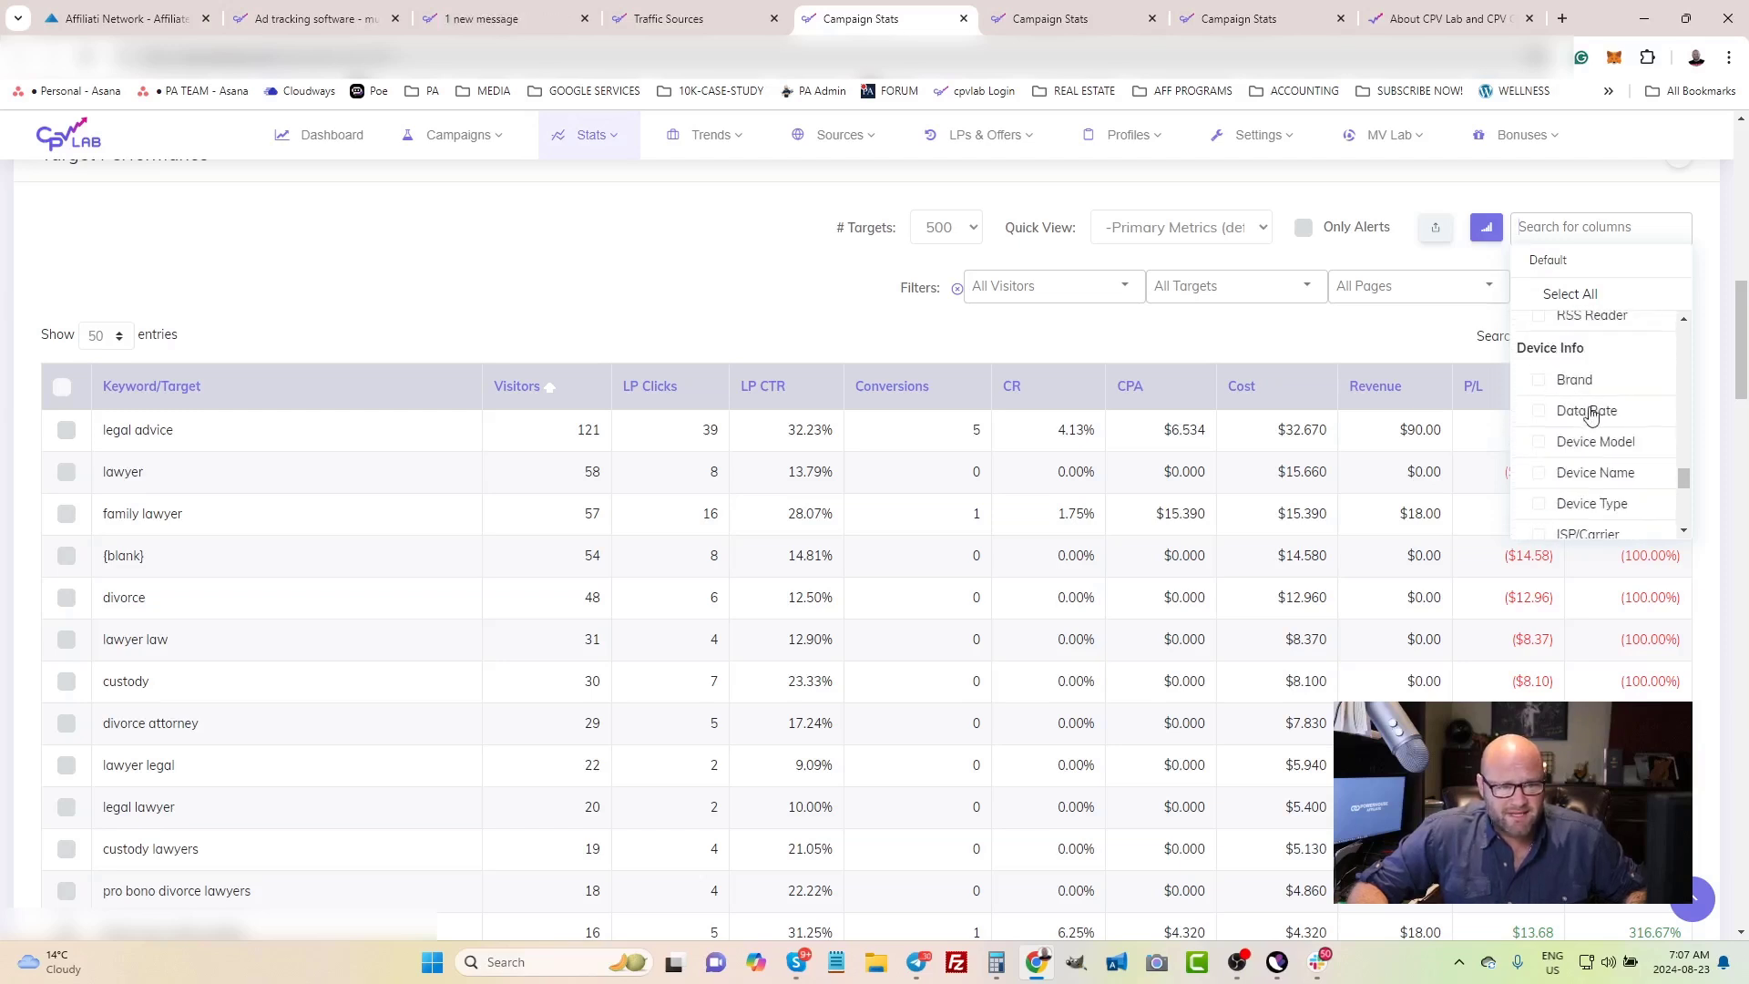
{"action": "scroll", "coordinate": [1590, 408], "scroll_direction": "down", "scroll_amount": 2}
{"action": "scroll", "coordinate": [1592, 428], "scroll_direction": "down", "scroll_amount": 2}
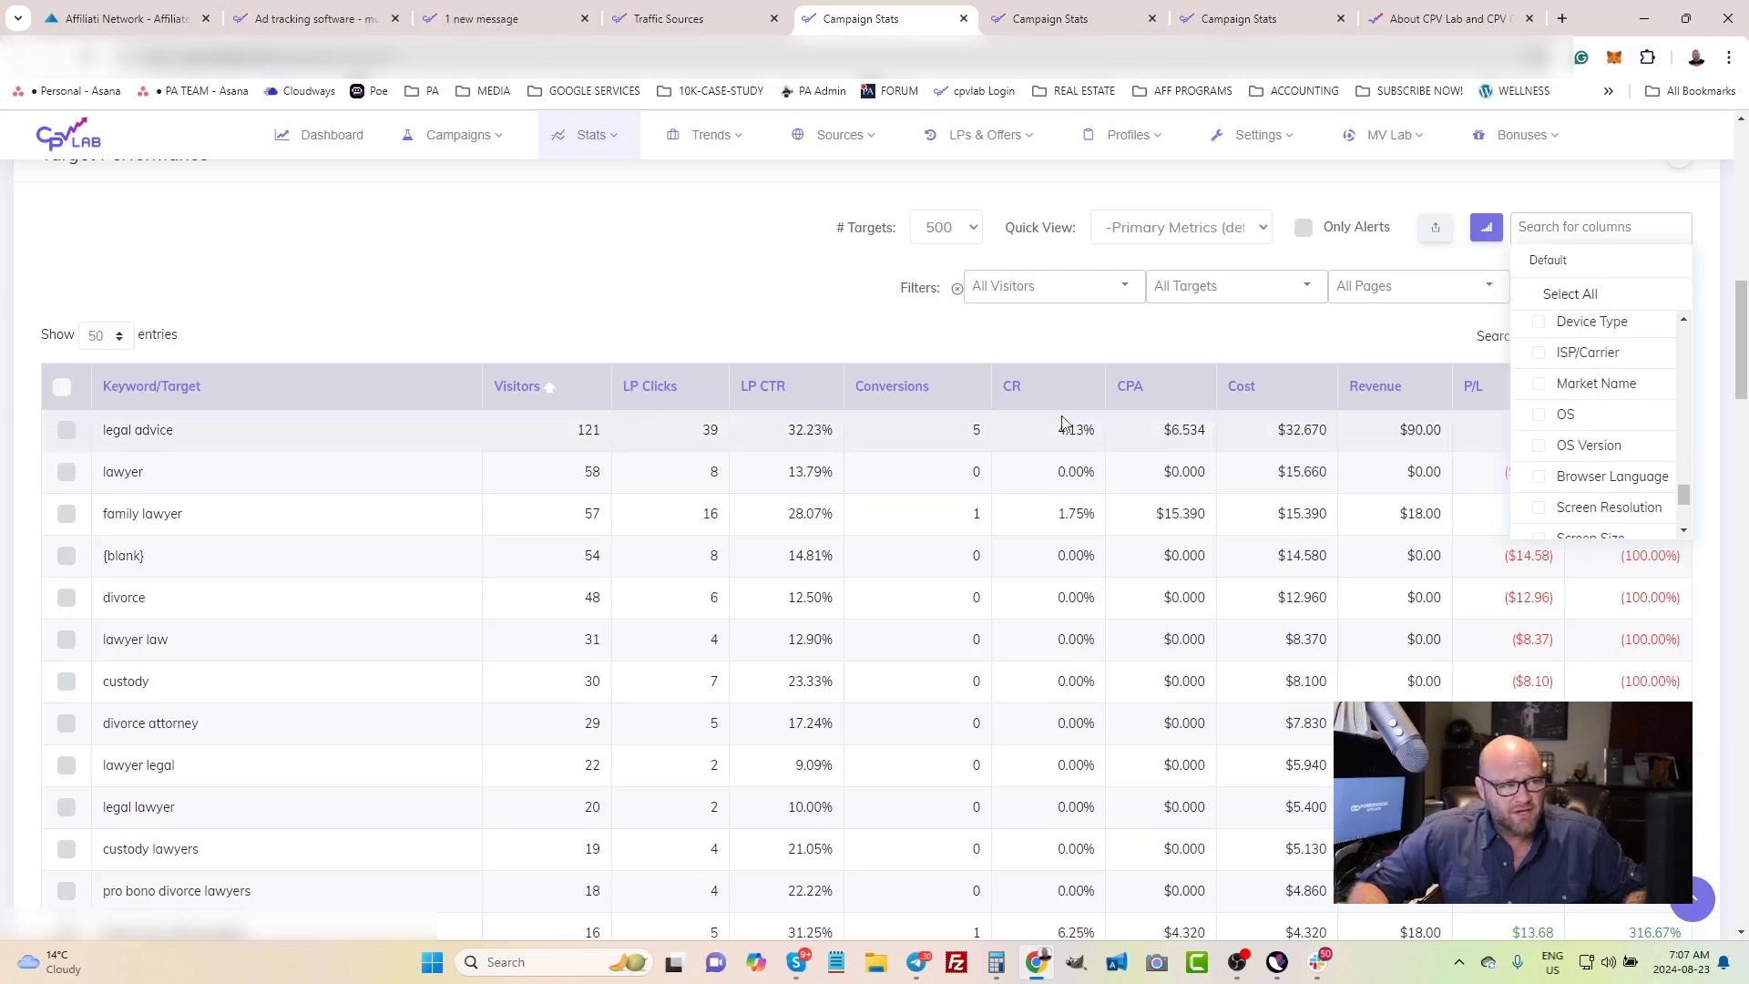
{"action": "scroll", "coordinate": [1544, 396], "scroll_direction": "down", "scroll_amount": 2}
{"action": "scroll", "coordinate": [1556, 428], "scroll_direction": "down", "scroll_amount": 1}
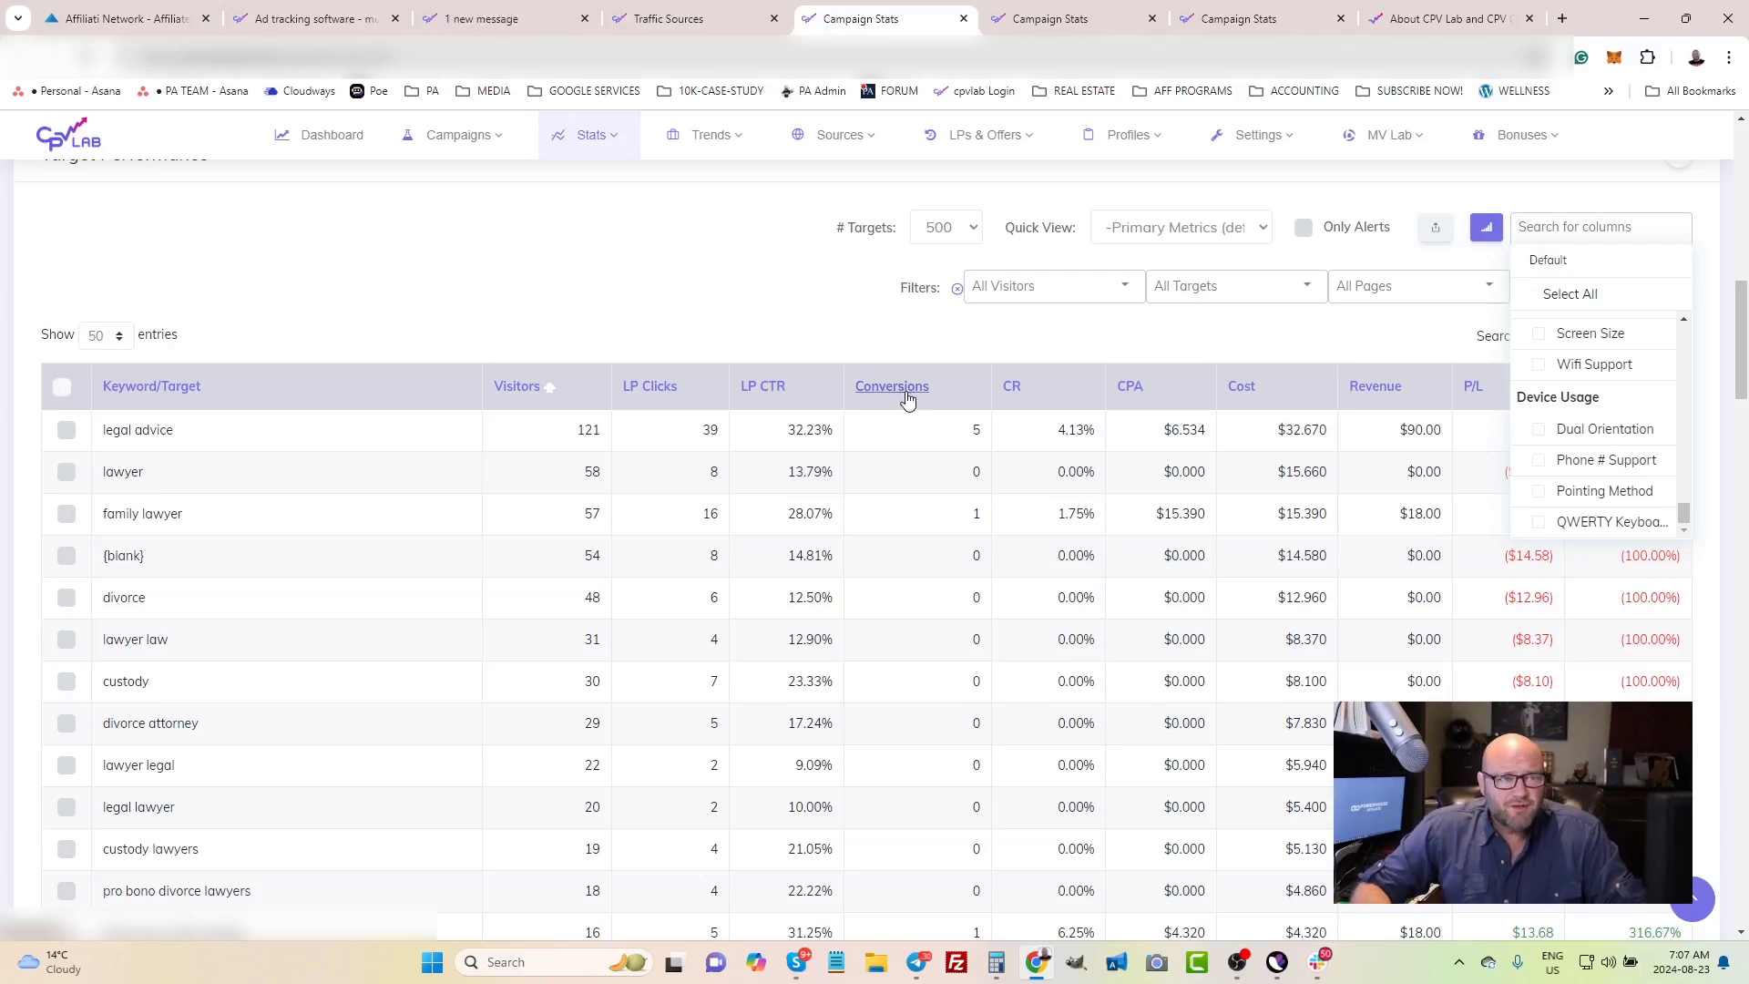
In the CPV Lab documentation, search for "facebook" and open the Facebook Conversions API entry of the V8.1 changes summary
{"action": "left_click", "coordinate": [1426, 18]}
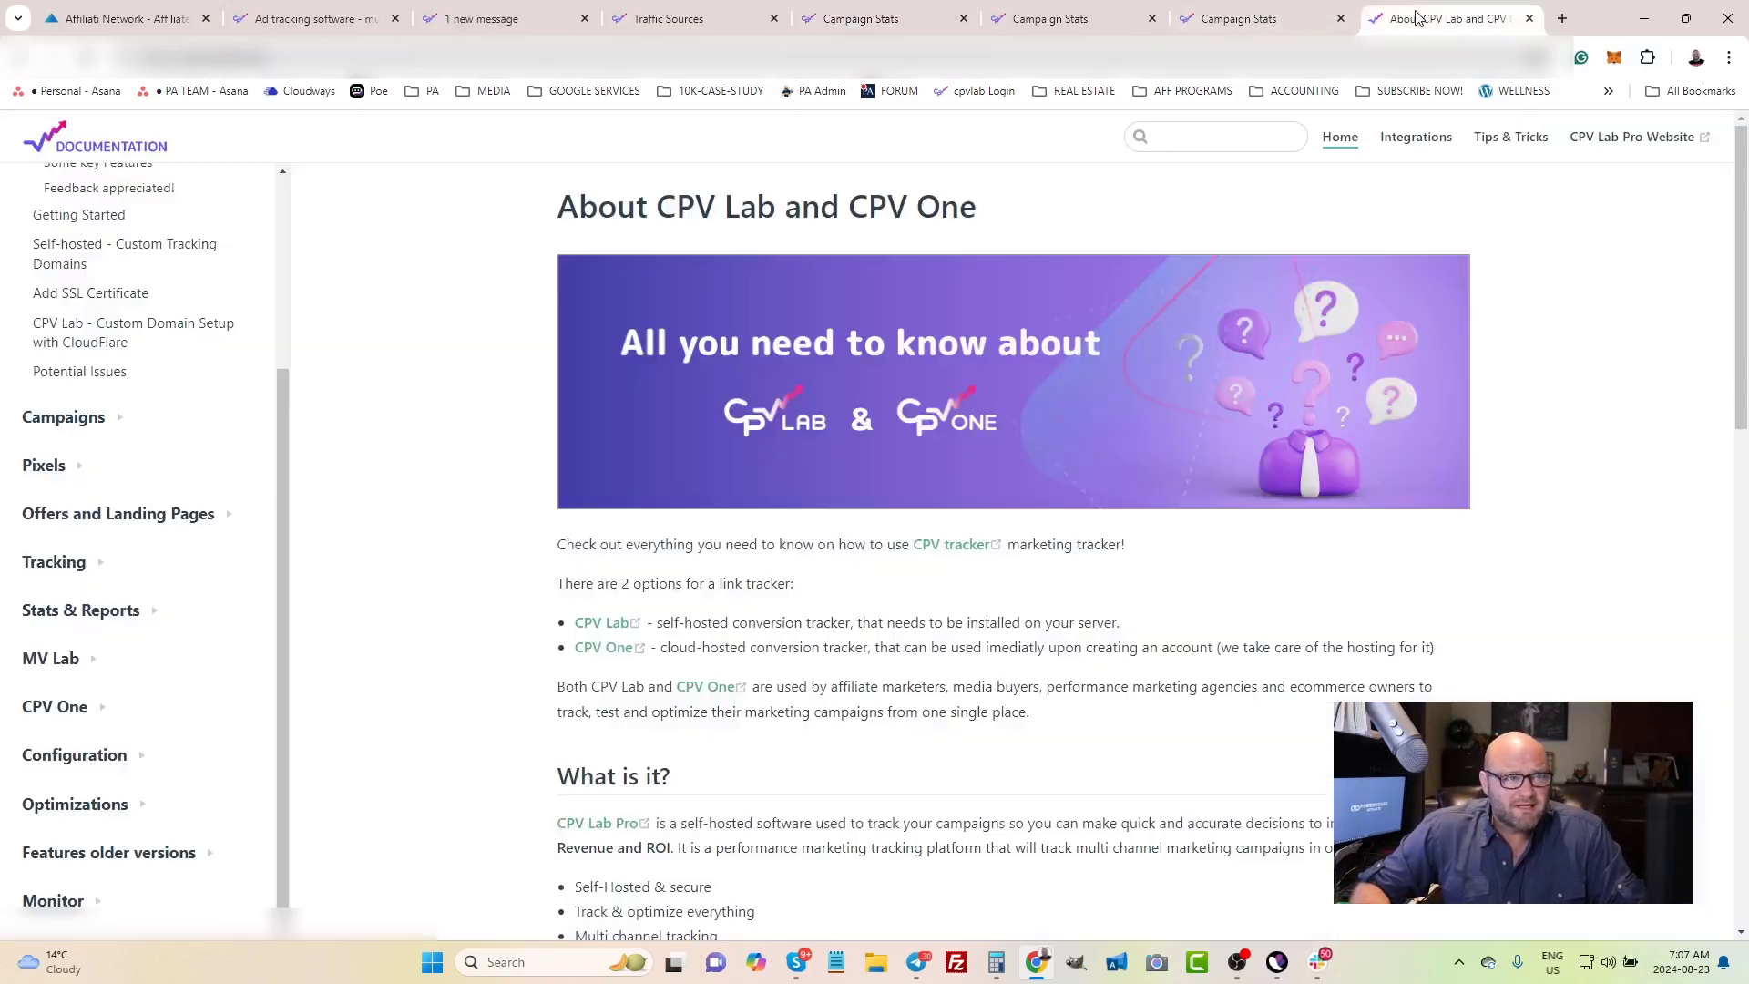
{"action": "scroll", "coordinate": [222, 241], "scroll_direction": "up", "scroll_amount": 3}
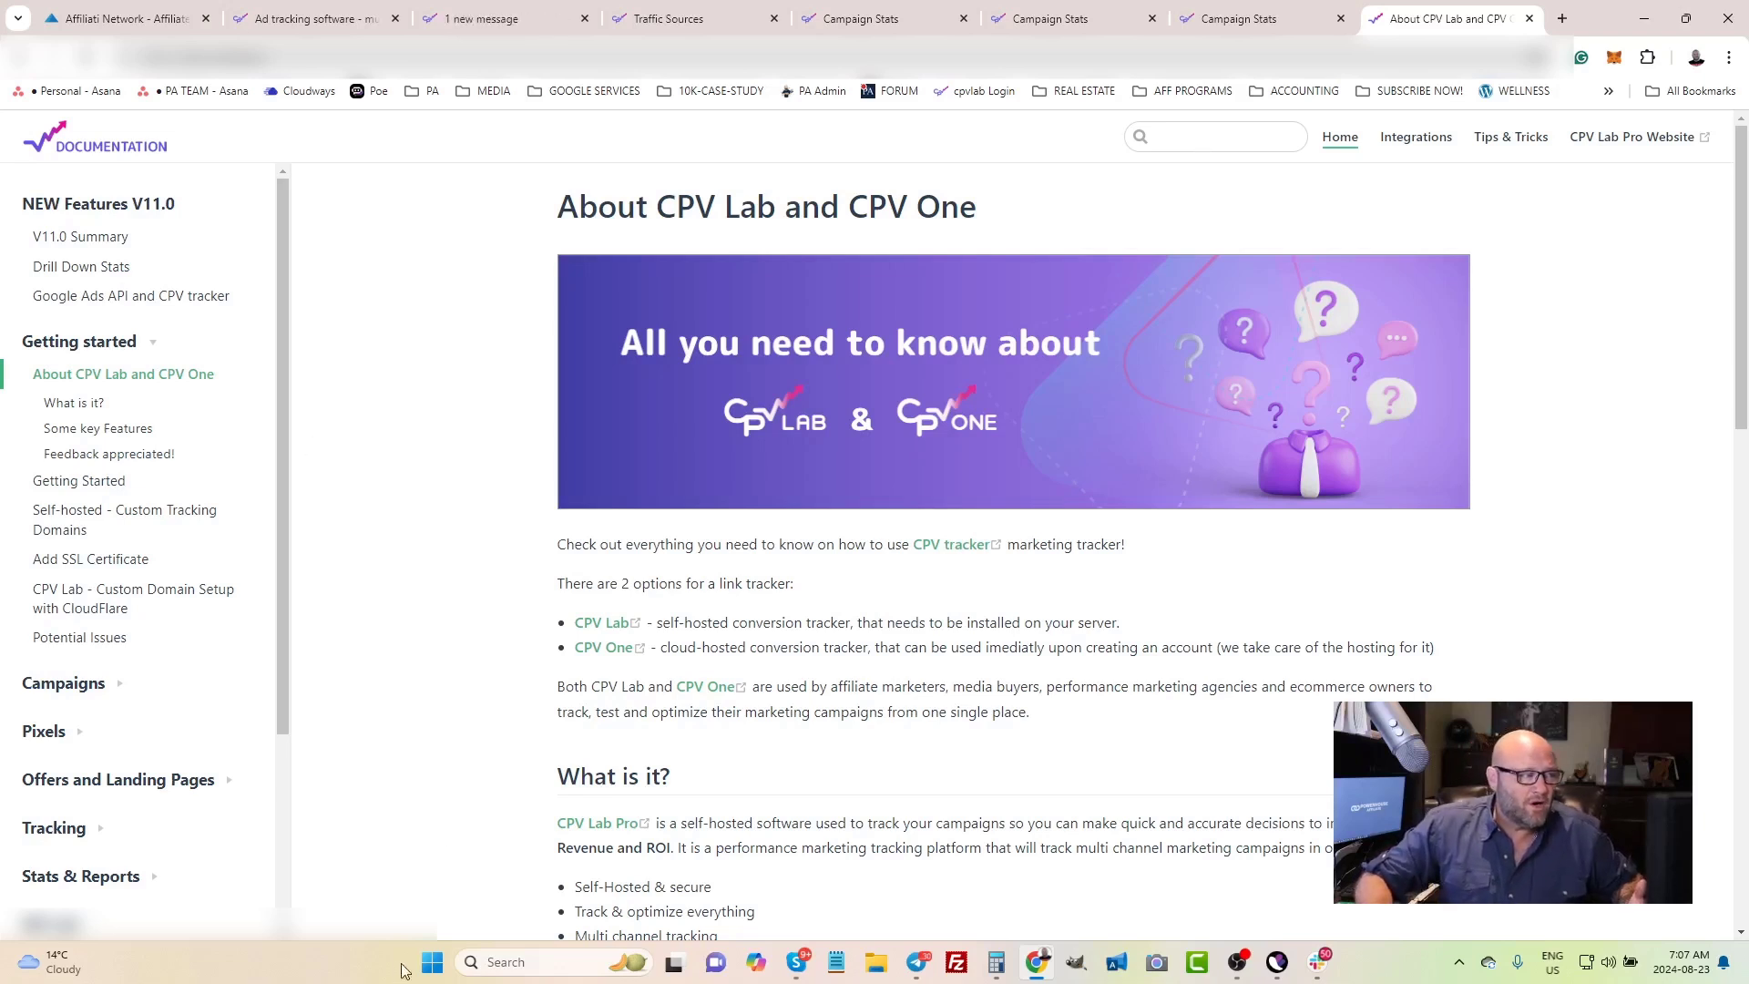
{"action": "left_click", "coordinate": [1220, 144]}
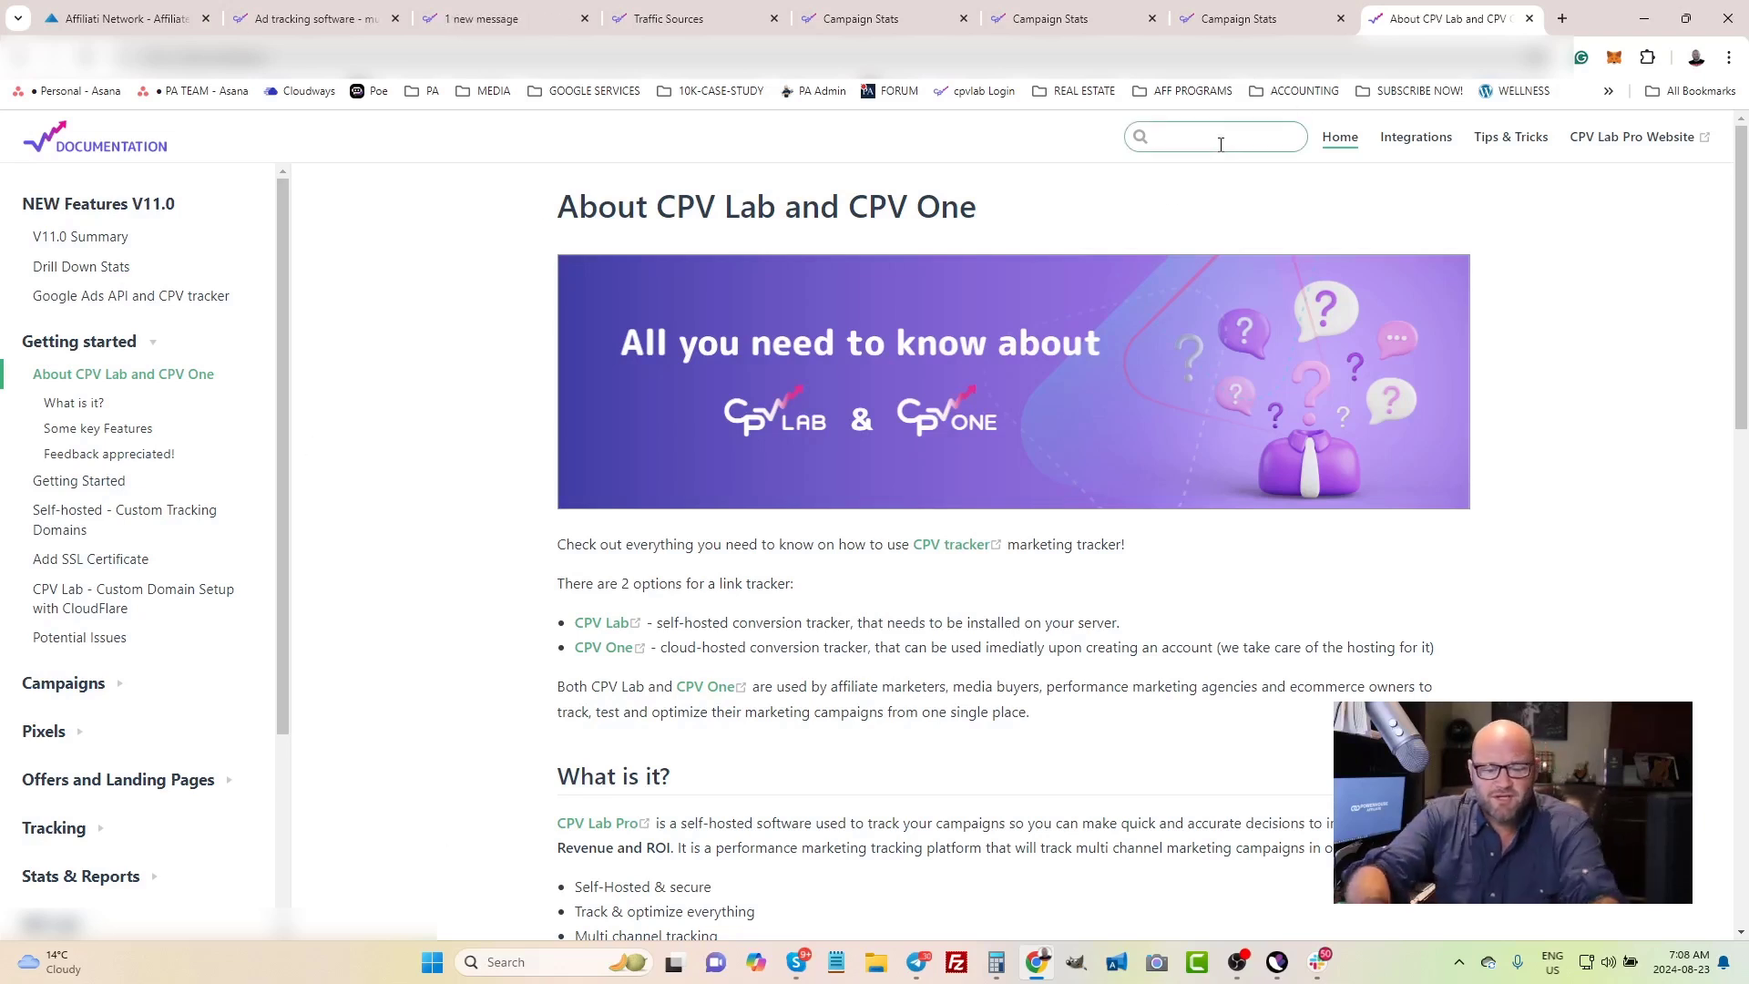
{"action": "type", "text": "faceb"}
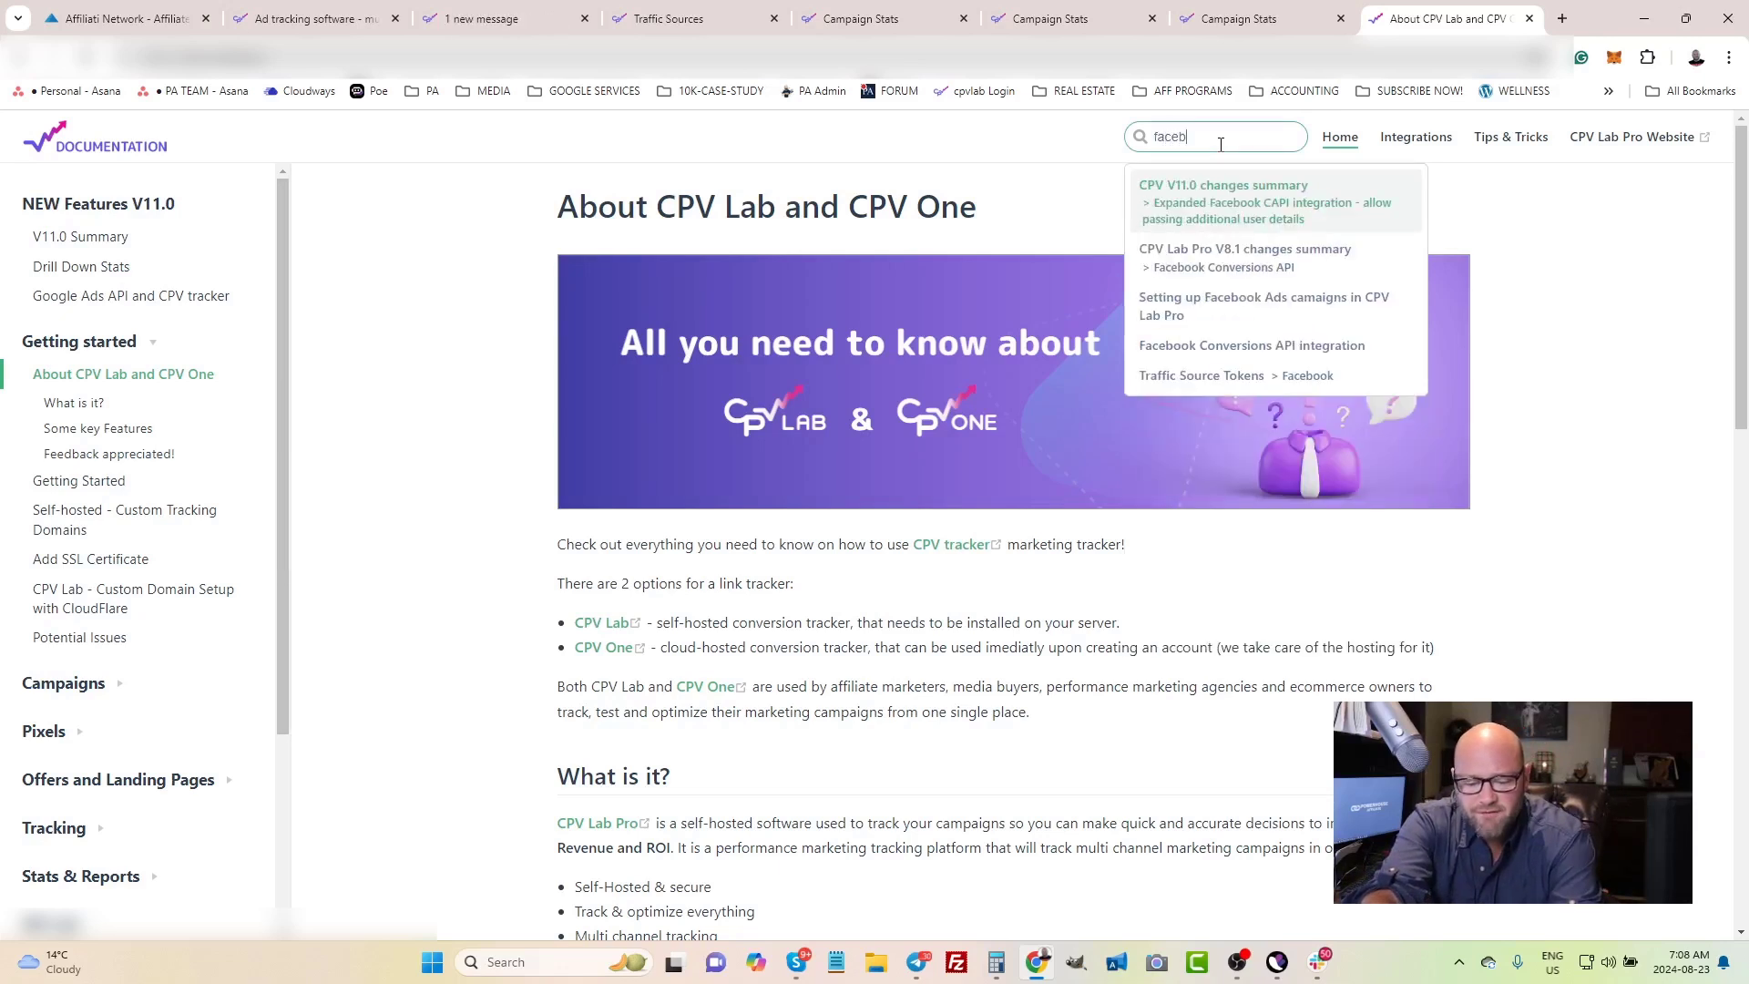
{"action": "type", "text": "ook"}
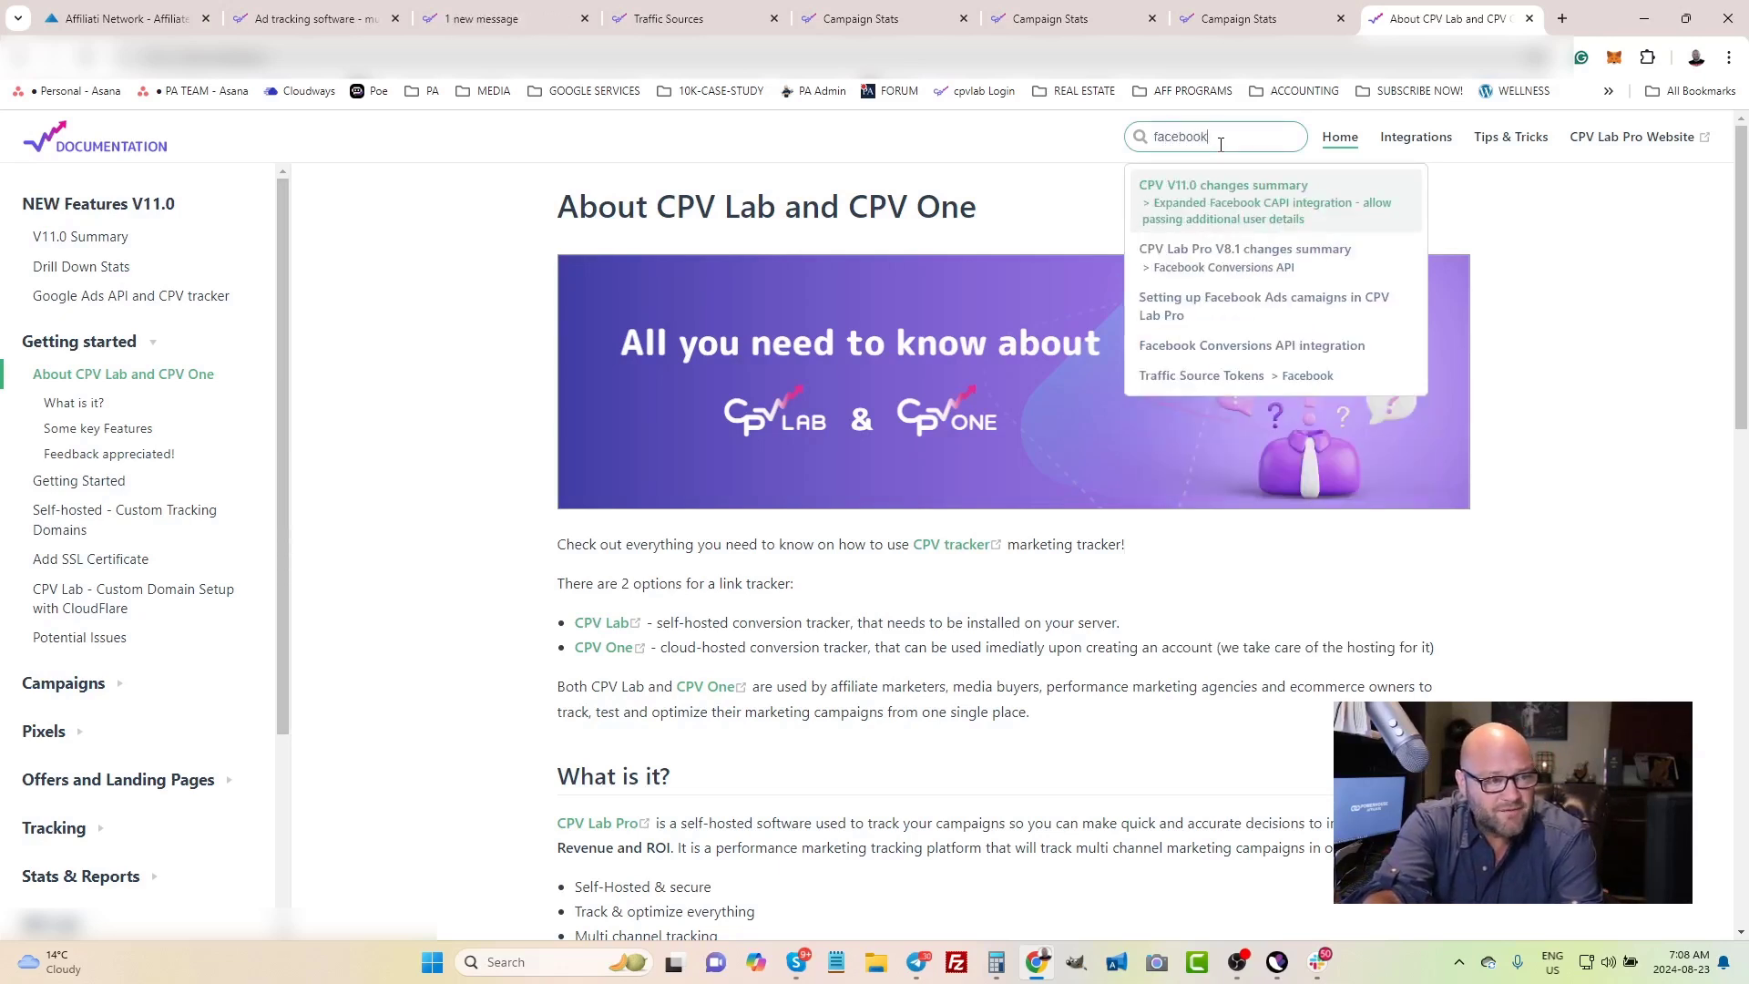
{"action": "left_click", "coordinate": [1218, 265]}
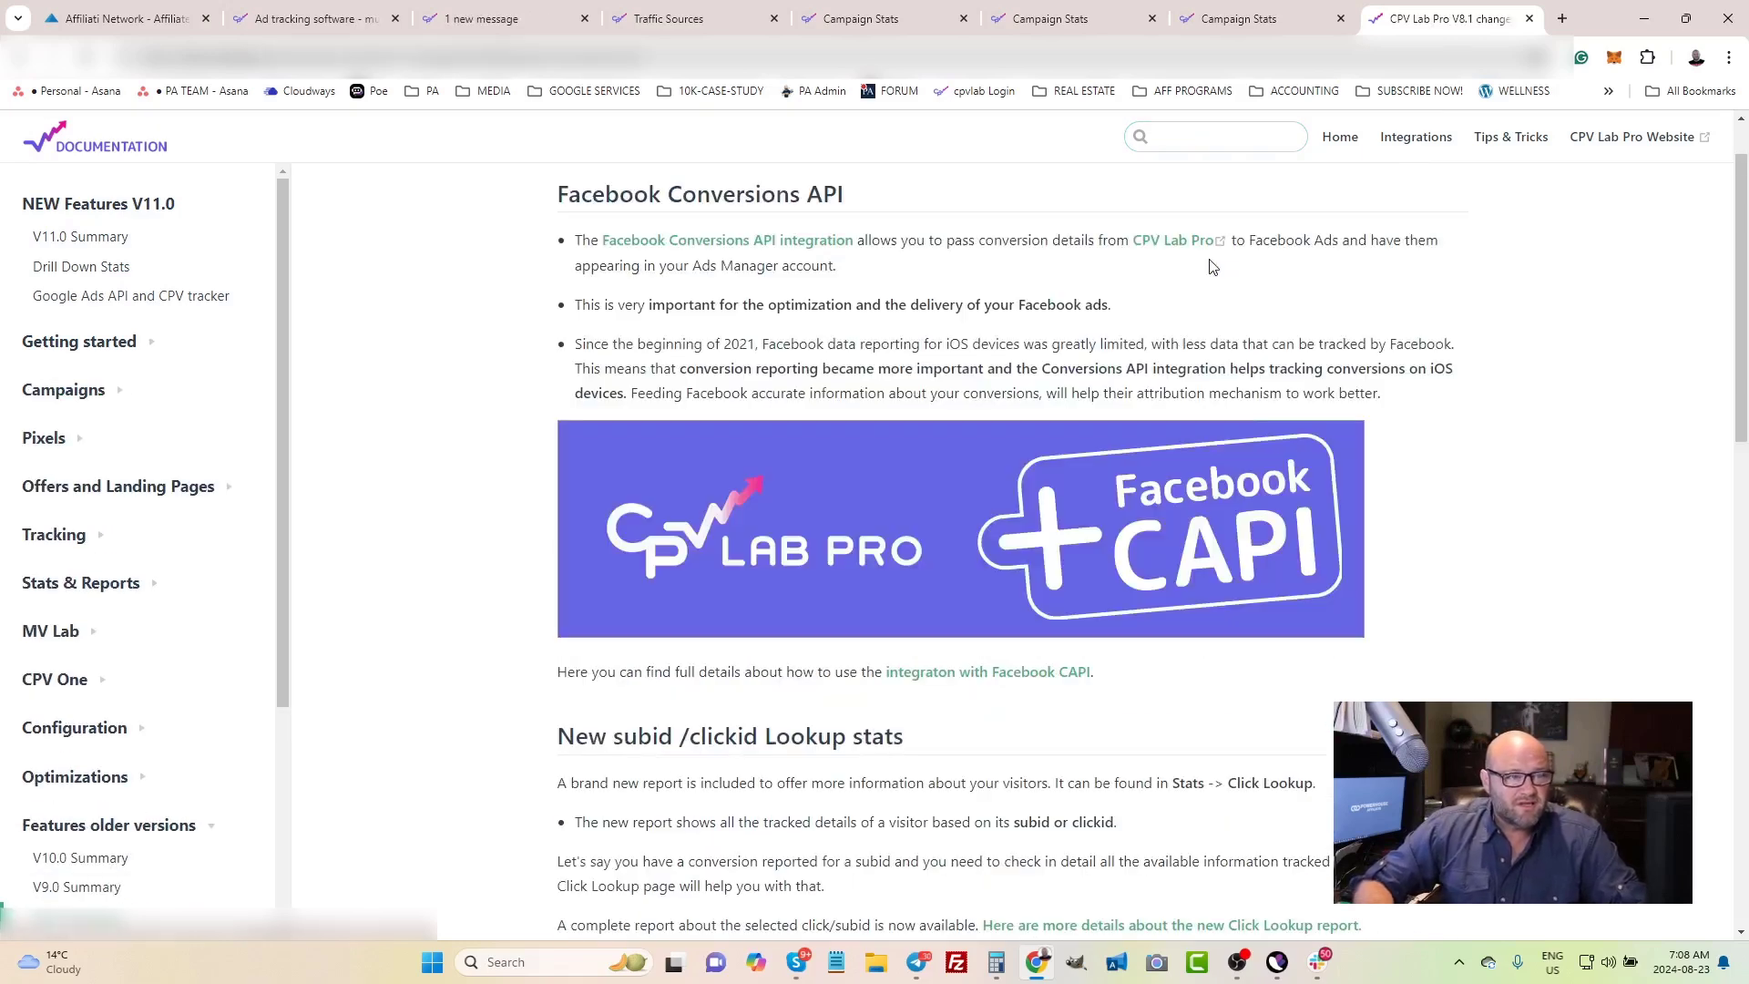
Read the Facebook Conversions API section and skim the rest of the V8.1 changes summary to its end
{"action": "left_click_drag", "start_coordinate": [650, 200], "coordinate": [1005, 373]}
{"action": "left_click", "coordinate": [1005, 372]}
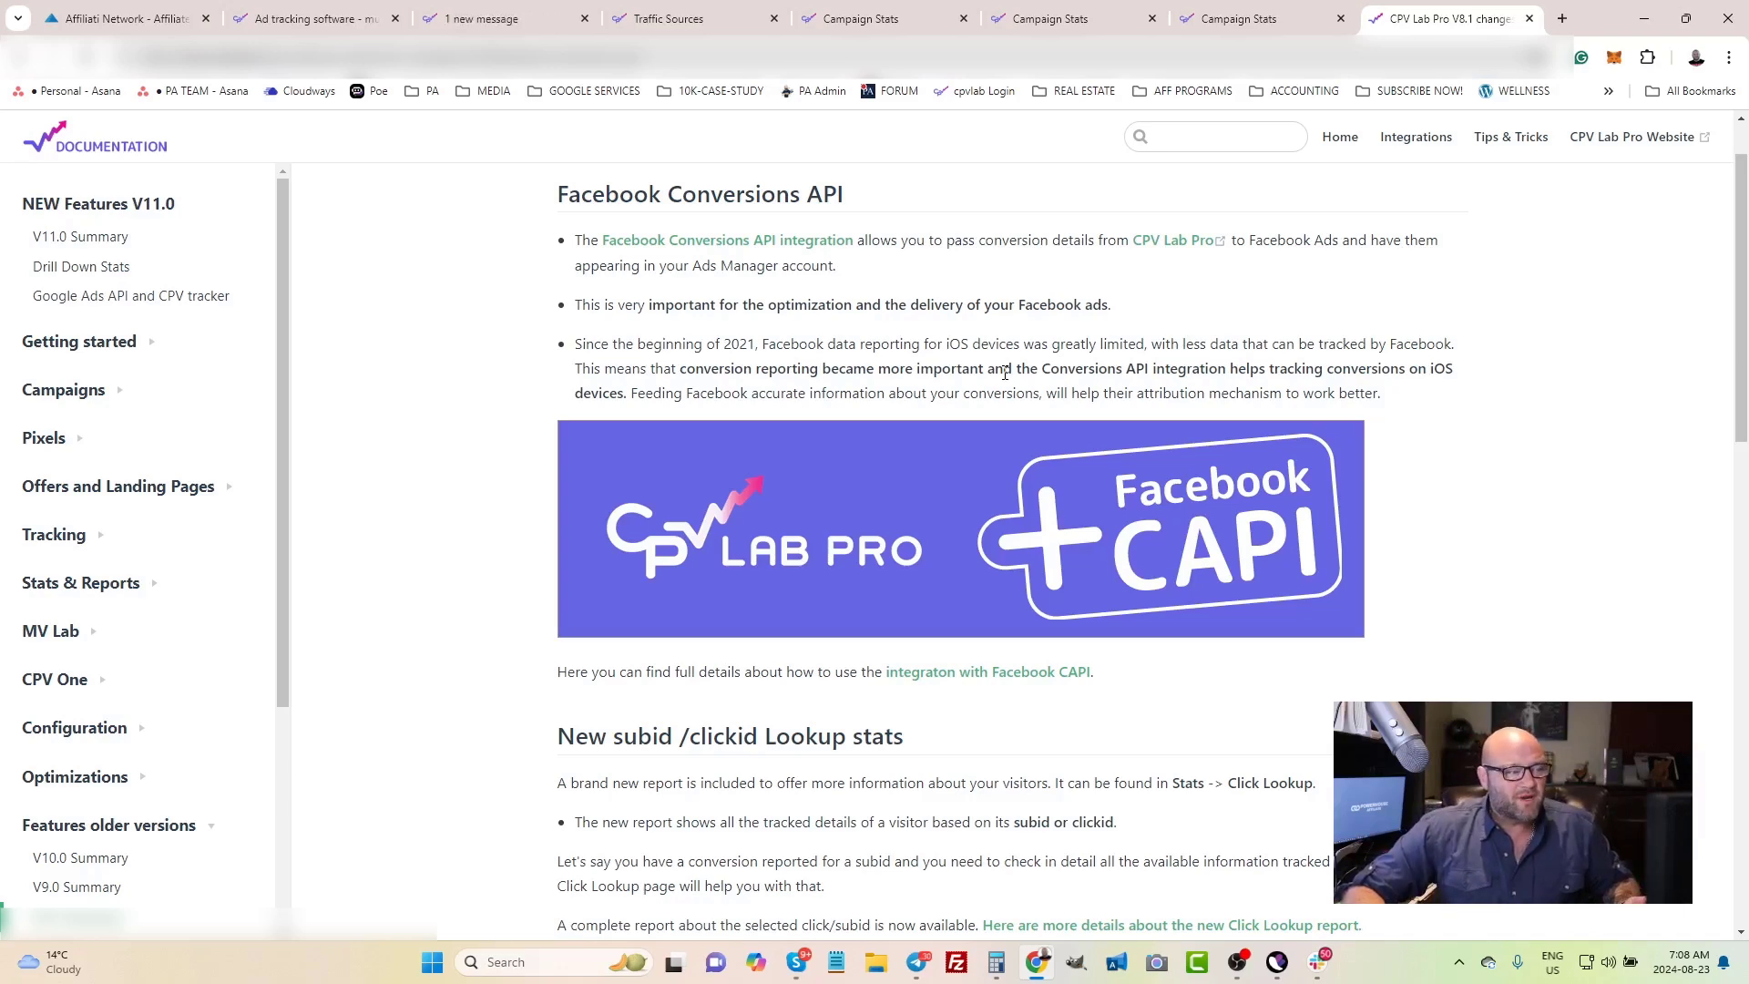
{"action": "scroll", "coordinate": [732, 280], "scroll_direction": "down", "scroll_amount": 5}
{"action": "scroll", "coordinate": [732, 280], "scroll_direction": "down", "scroll_amount": 9}
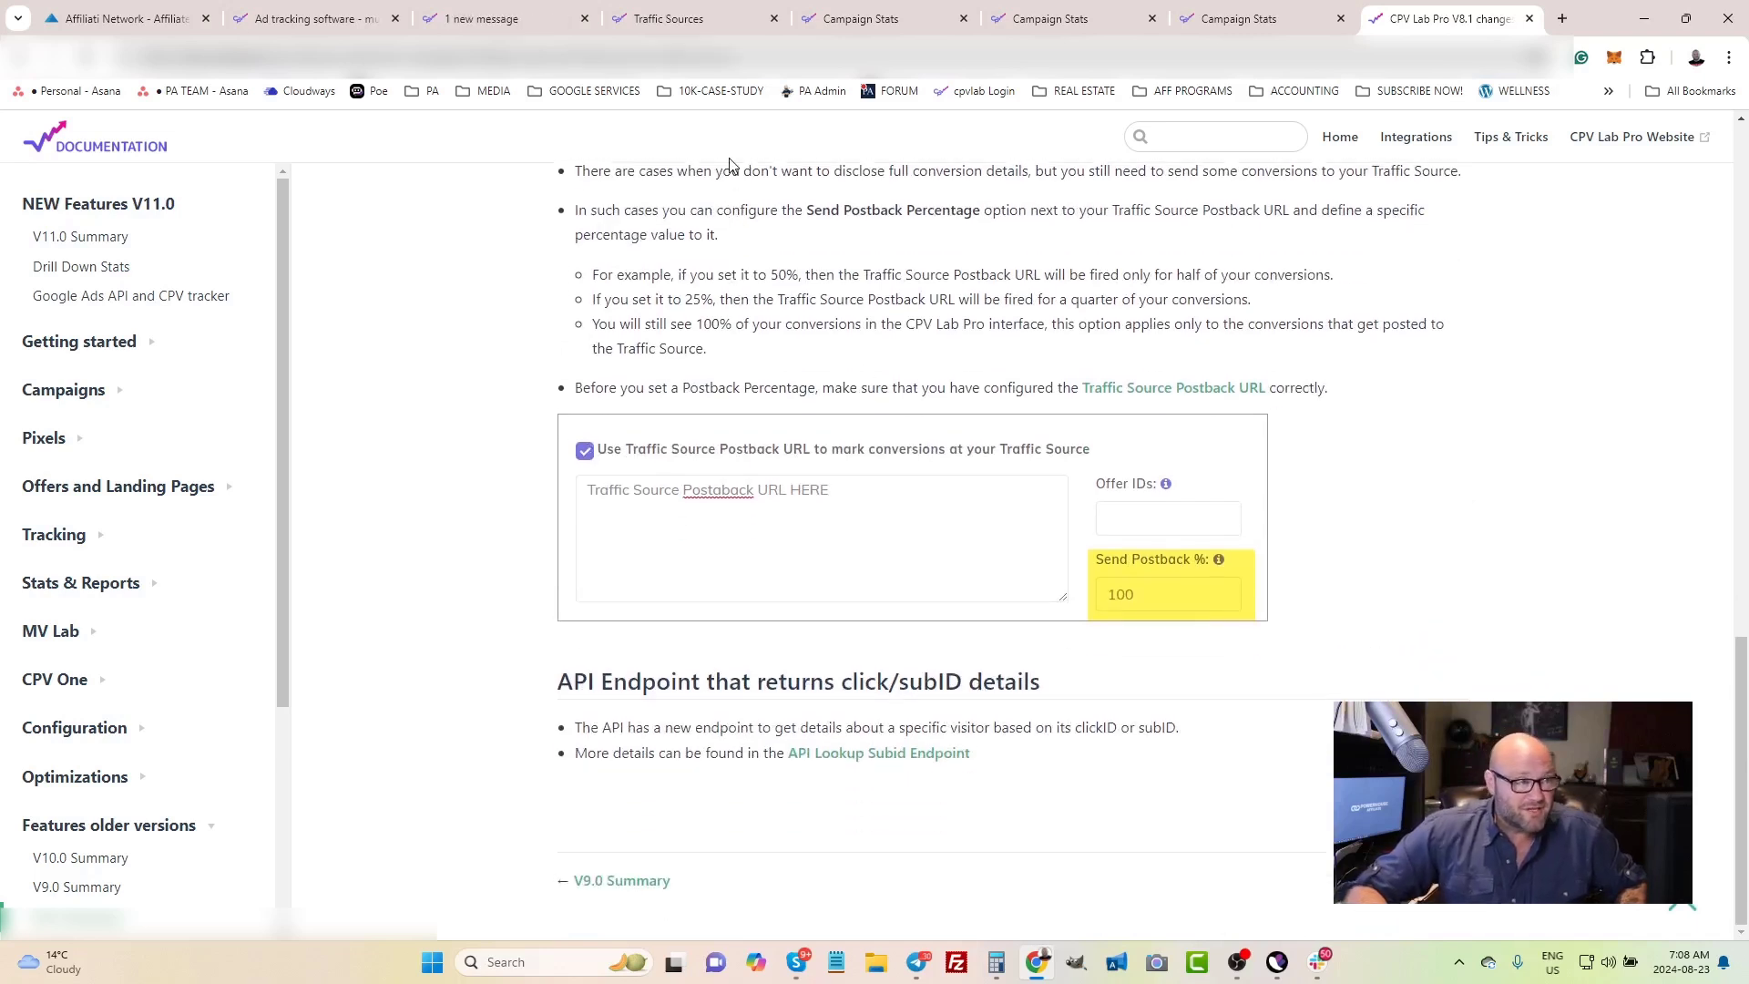
Review the campaign stats with numeric targets, highlighting the row for target 4533959 and the rows for targets 4697423 and 4520243
{"action": "left_click", "coordinate": [883, 20]}
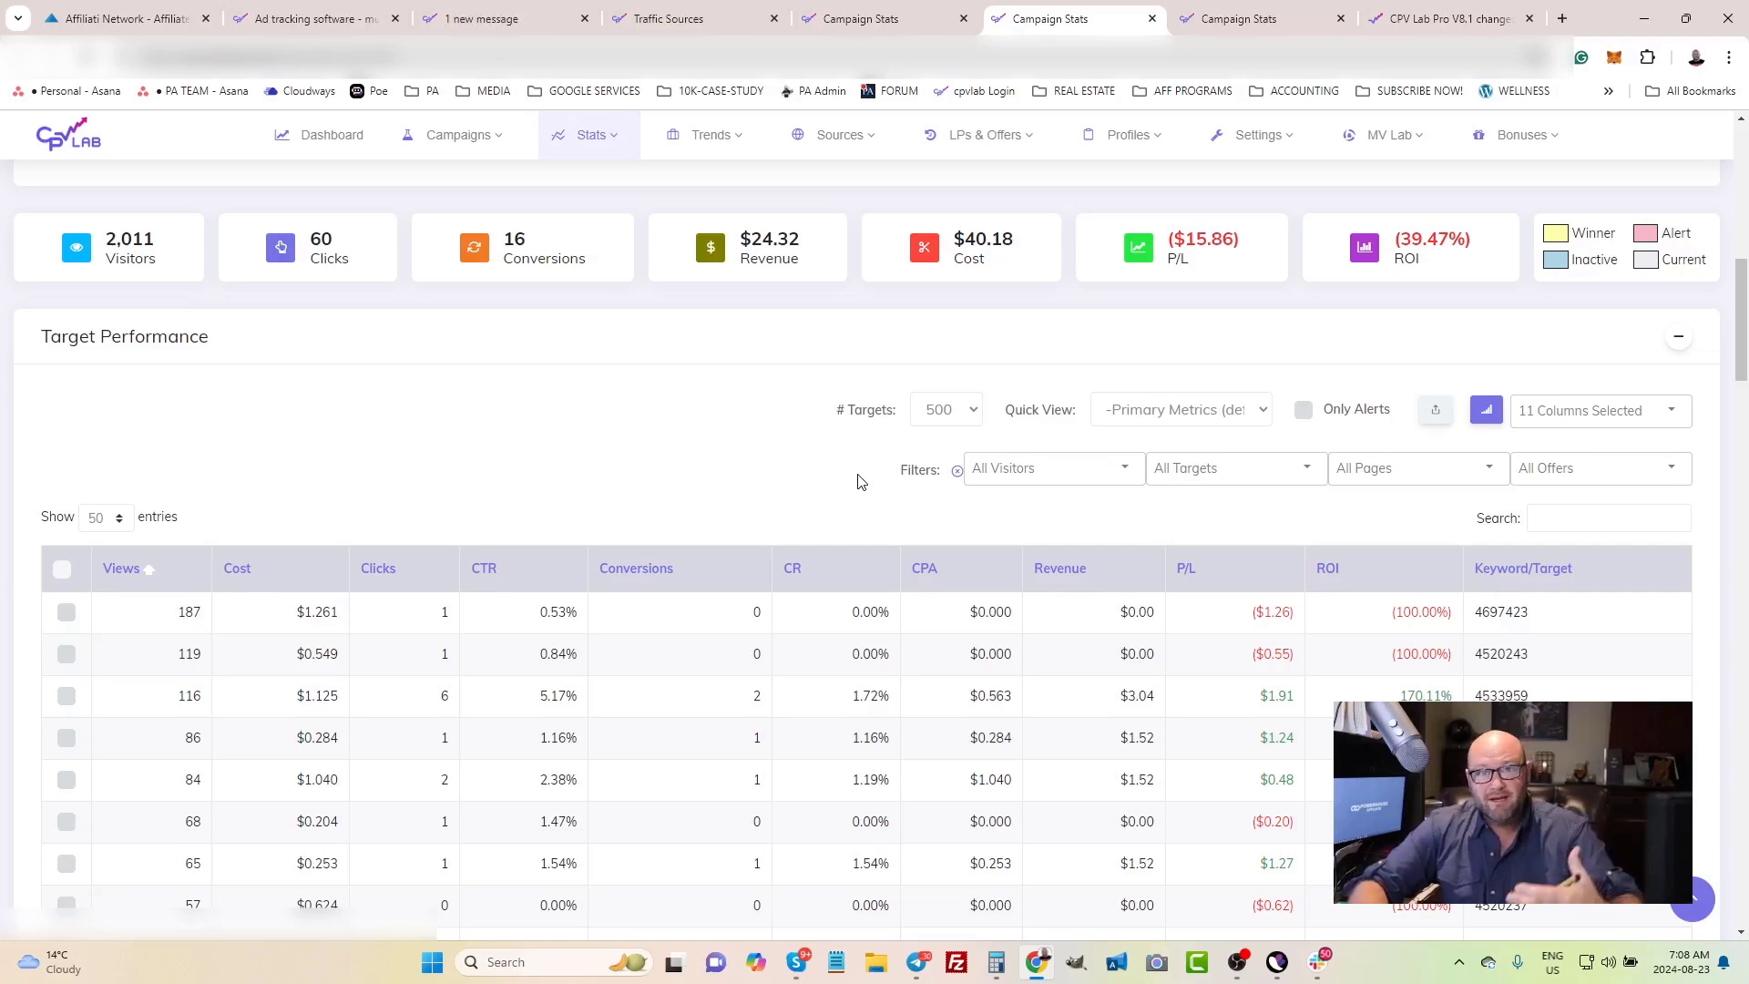
{"action": "scroll", "coordinate": [859, 479], "scroll_direction": "down", "scroll_amount": 3}
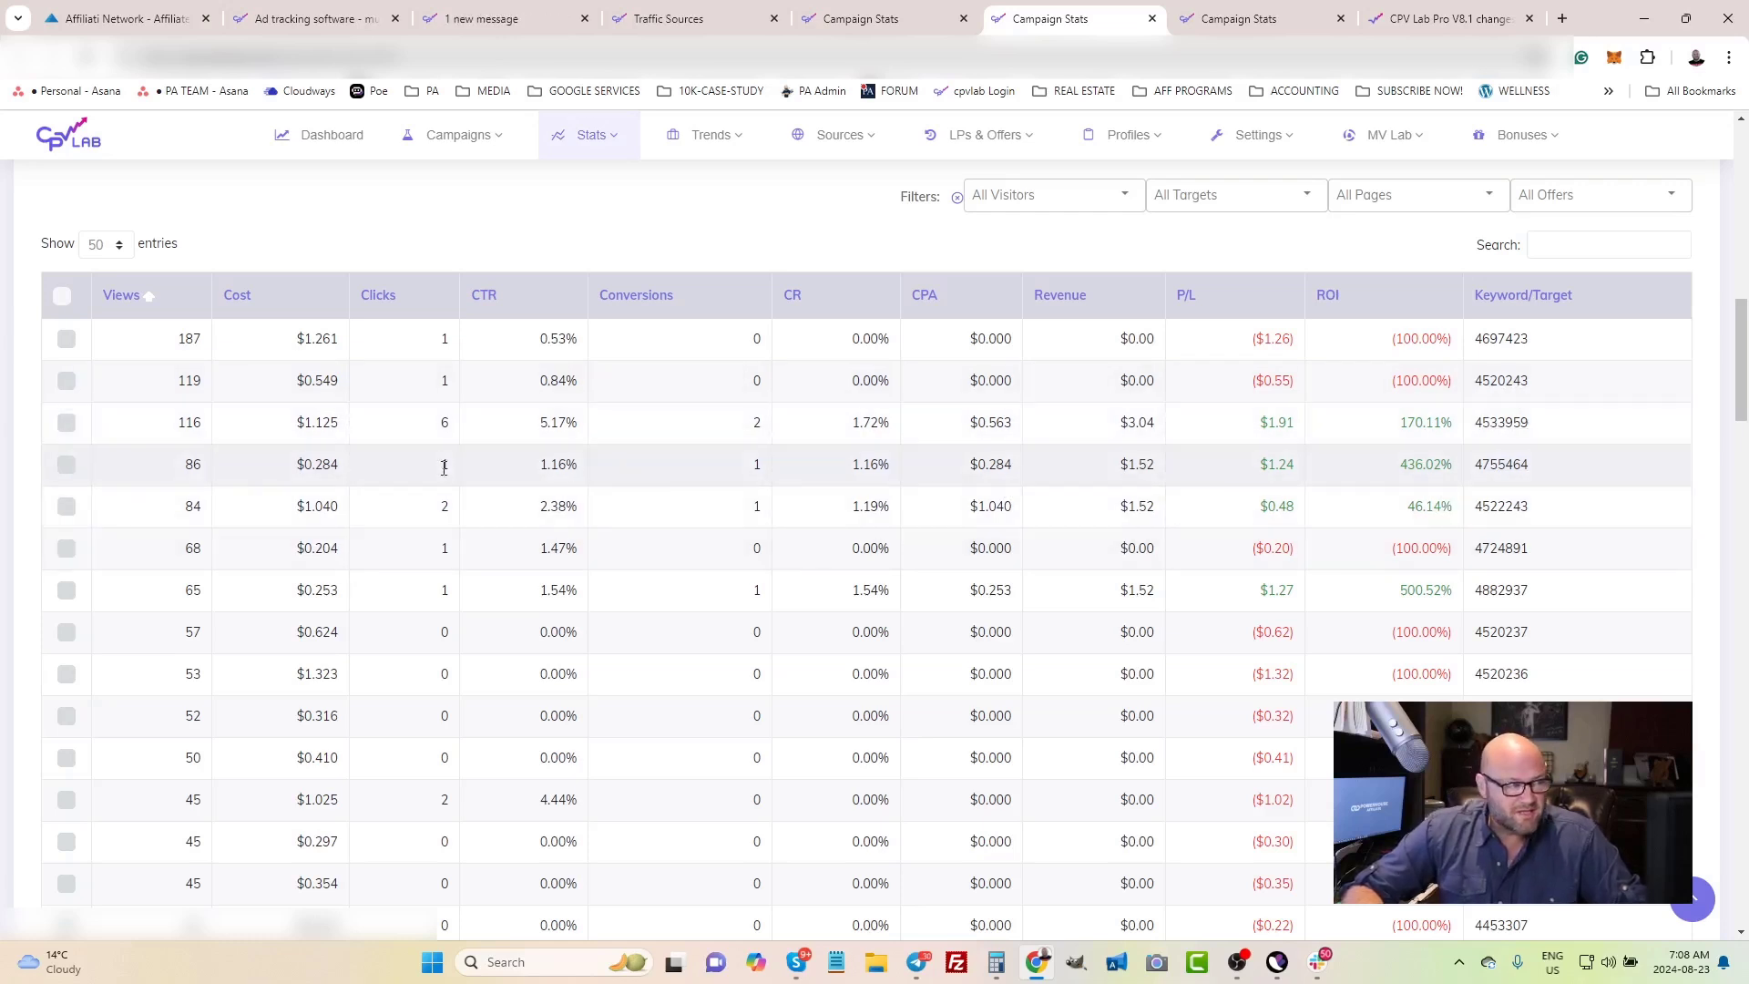
{"action": "left_click_drag", "start_coordinate": [743, 430], "coordinate": [1546, 431]}
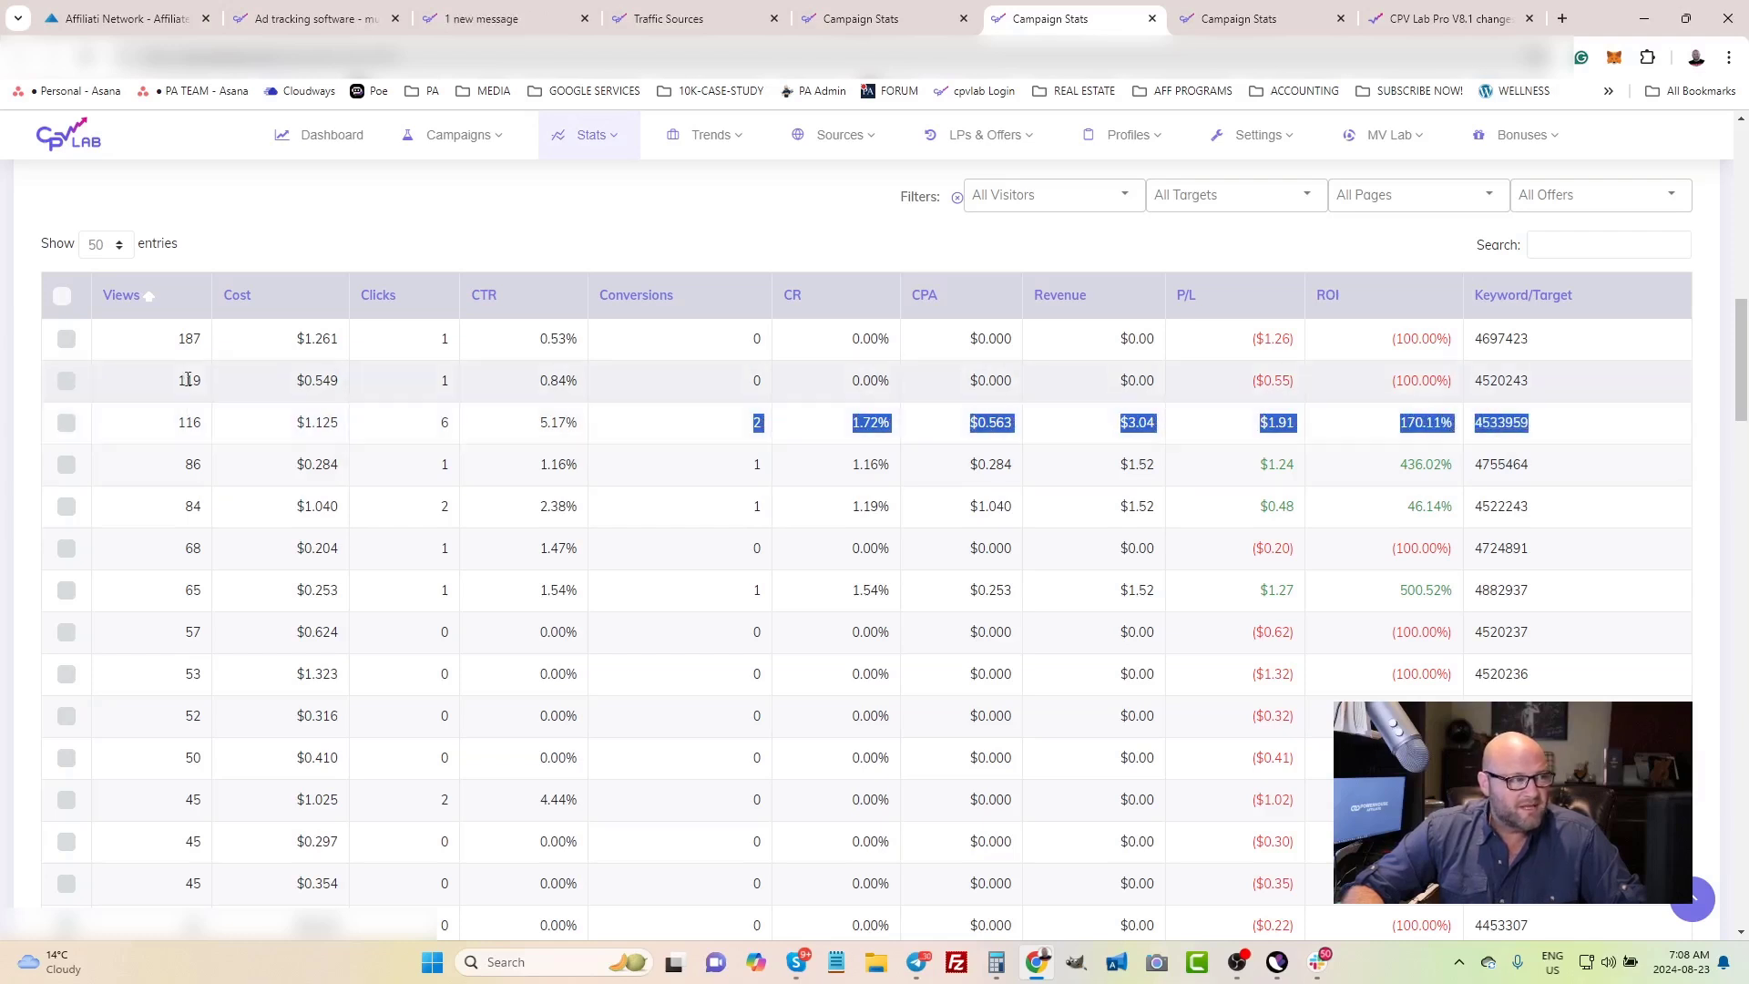
{"action": "left_click_drag", "start_coordinate": [173, 339], "coordinate": [1588, 387]}
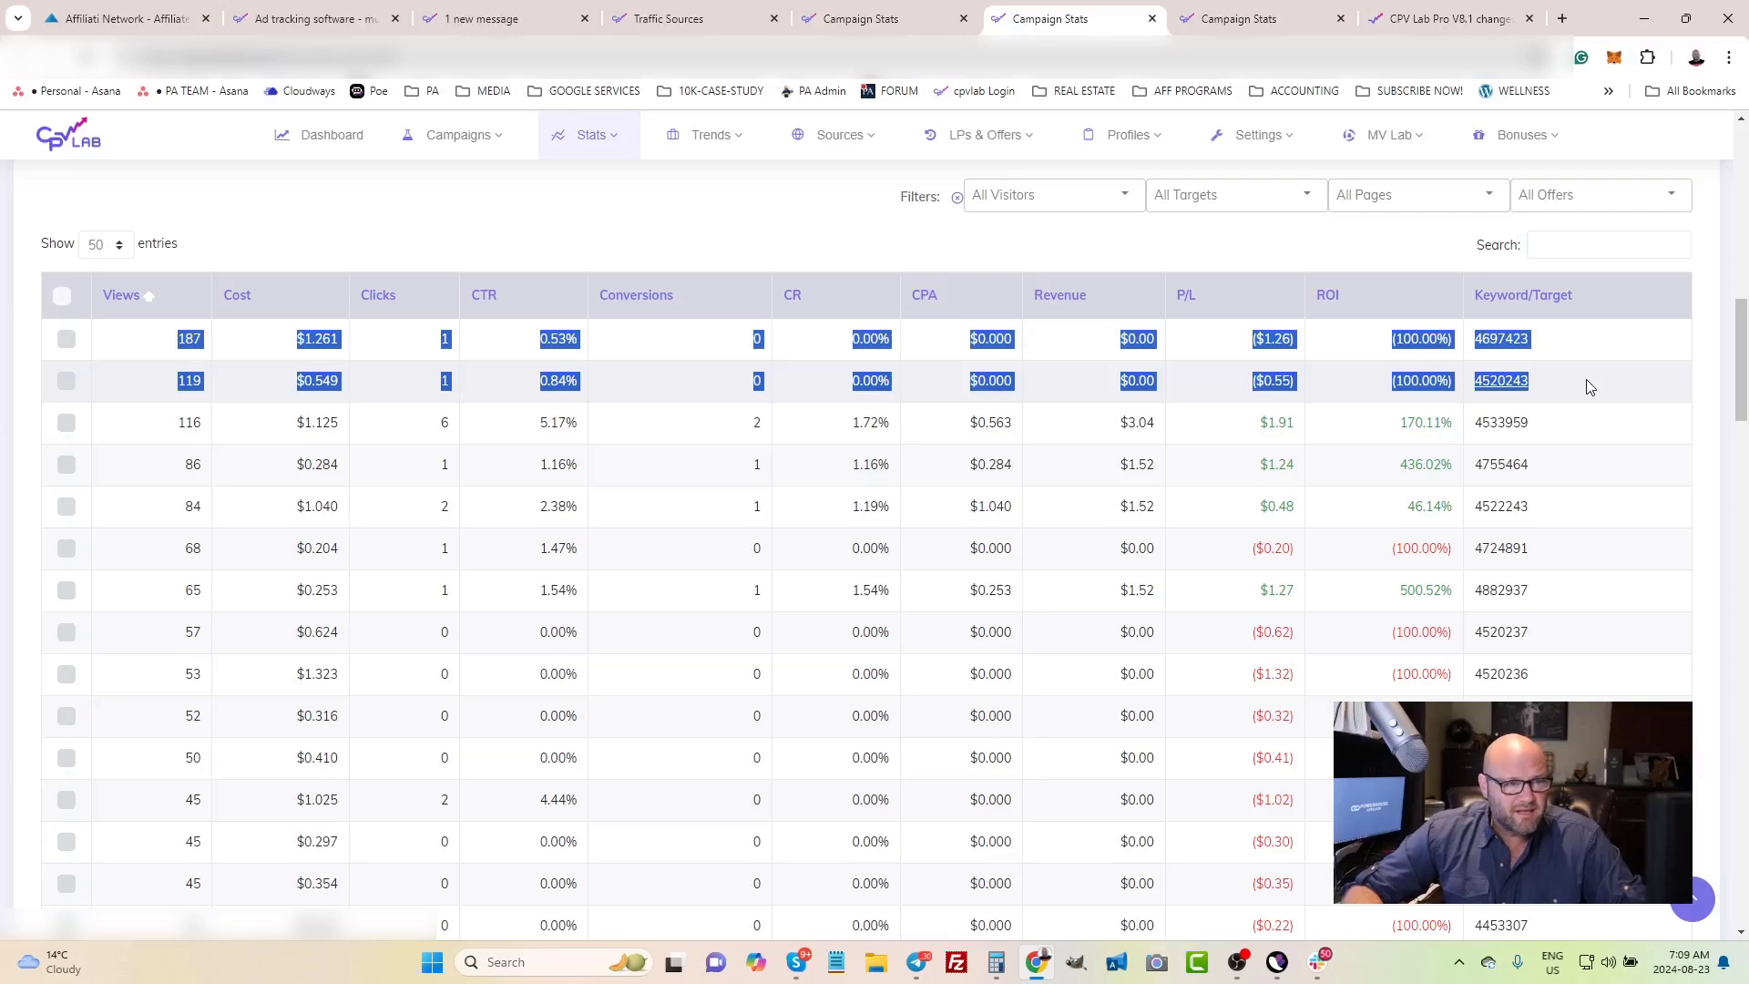
{"action": "scroll", "coordinate": [1261, 449], "scroll_direction": "down", "scroll_amount": 8}
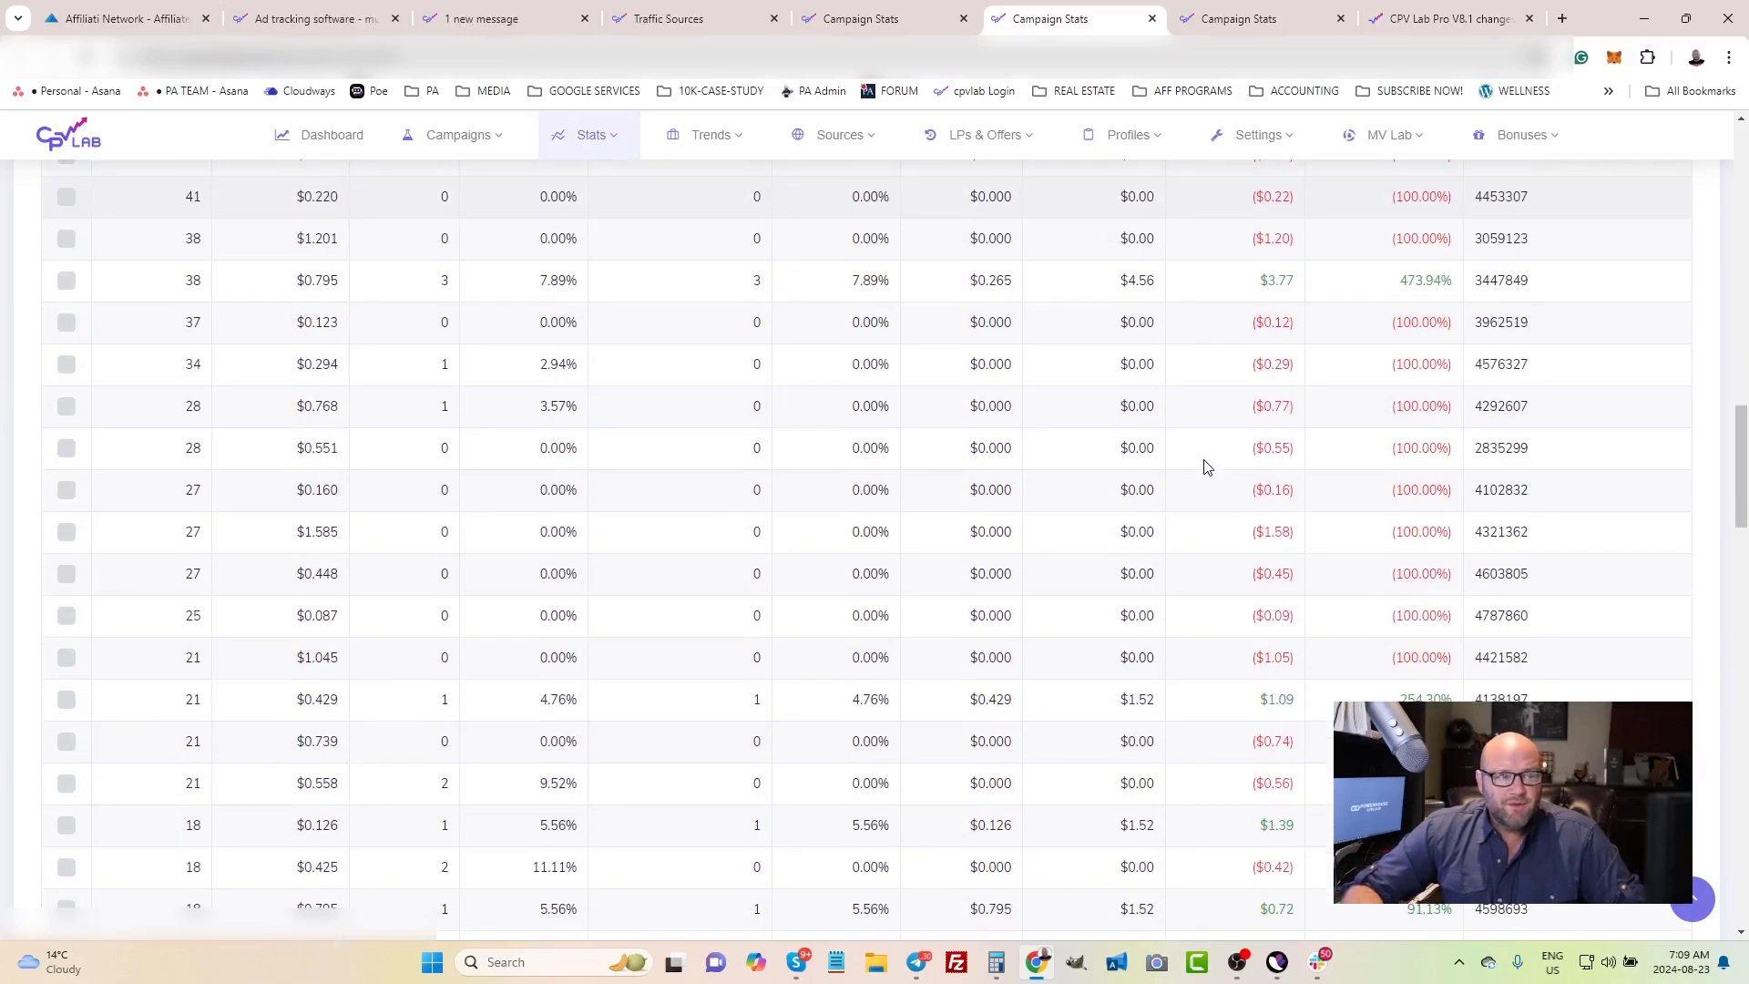
{"action": "scroll", "coordinate": [1206, 466], "scroll_direction": "down", "scroll_amount": 10}
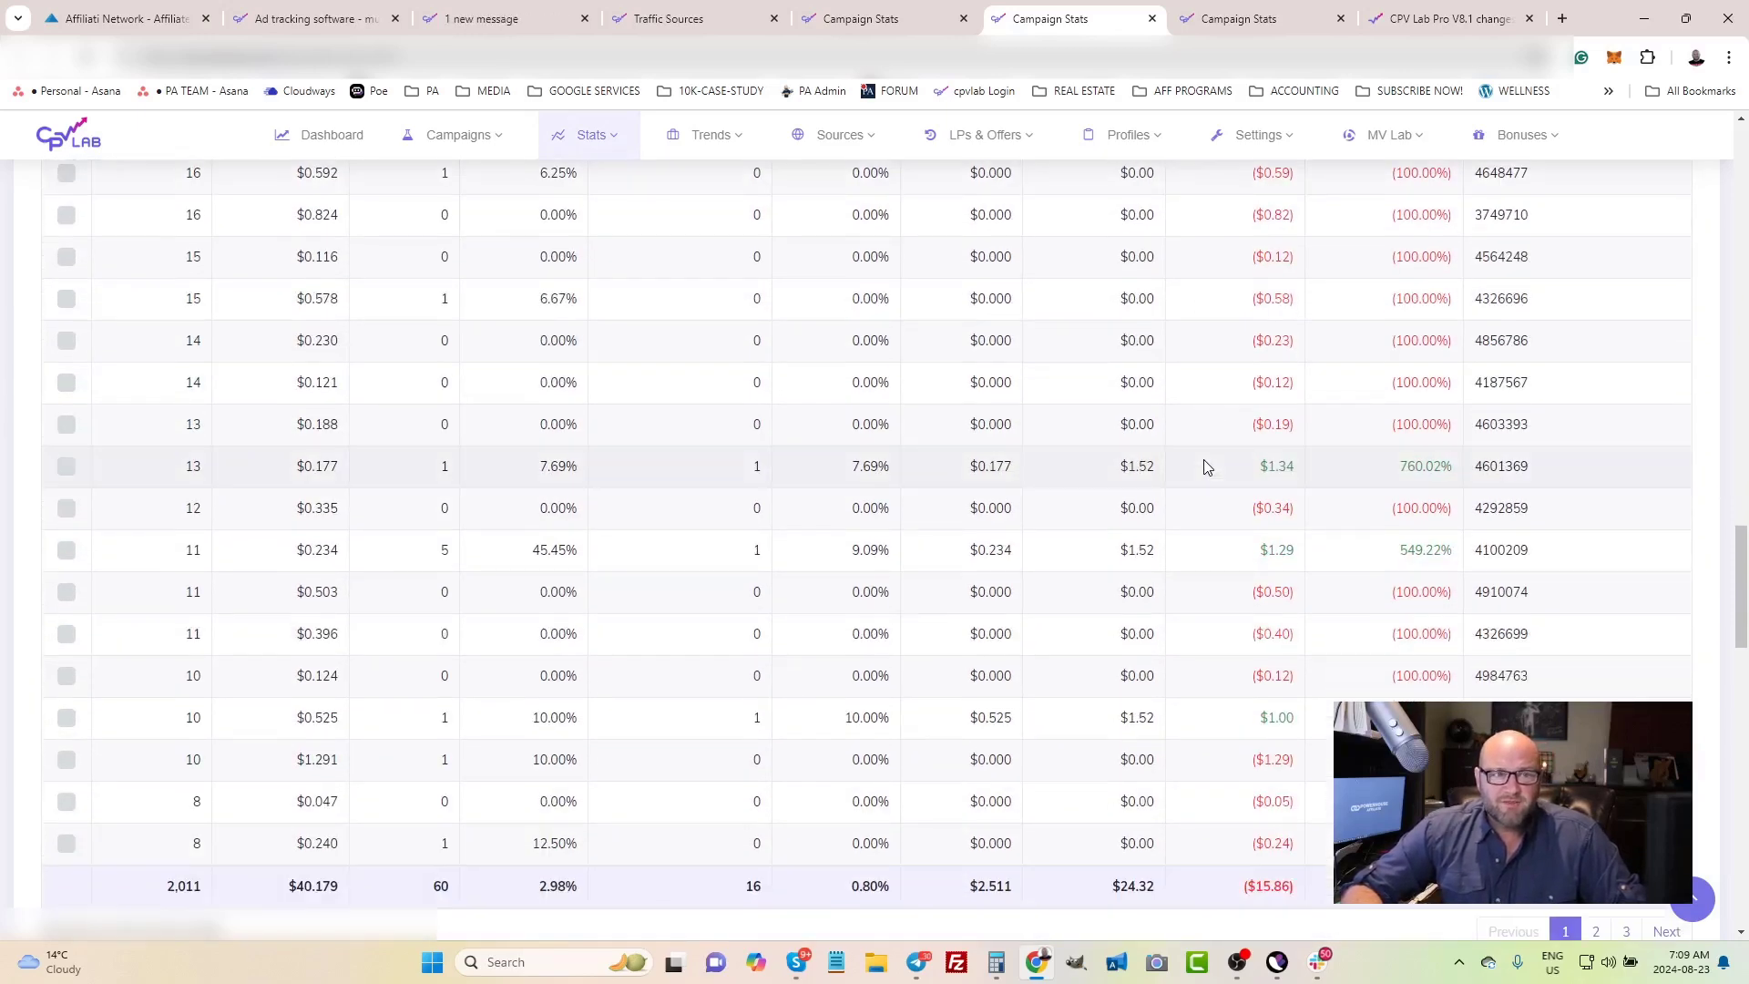
{"action": "scroll", "coordinate": [1207, 466], "scroll_direction": "up", "scroll_amount": 18}
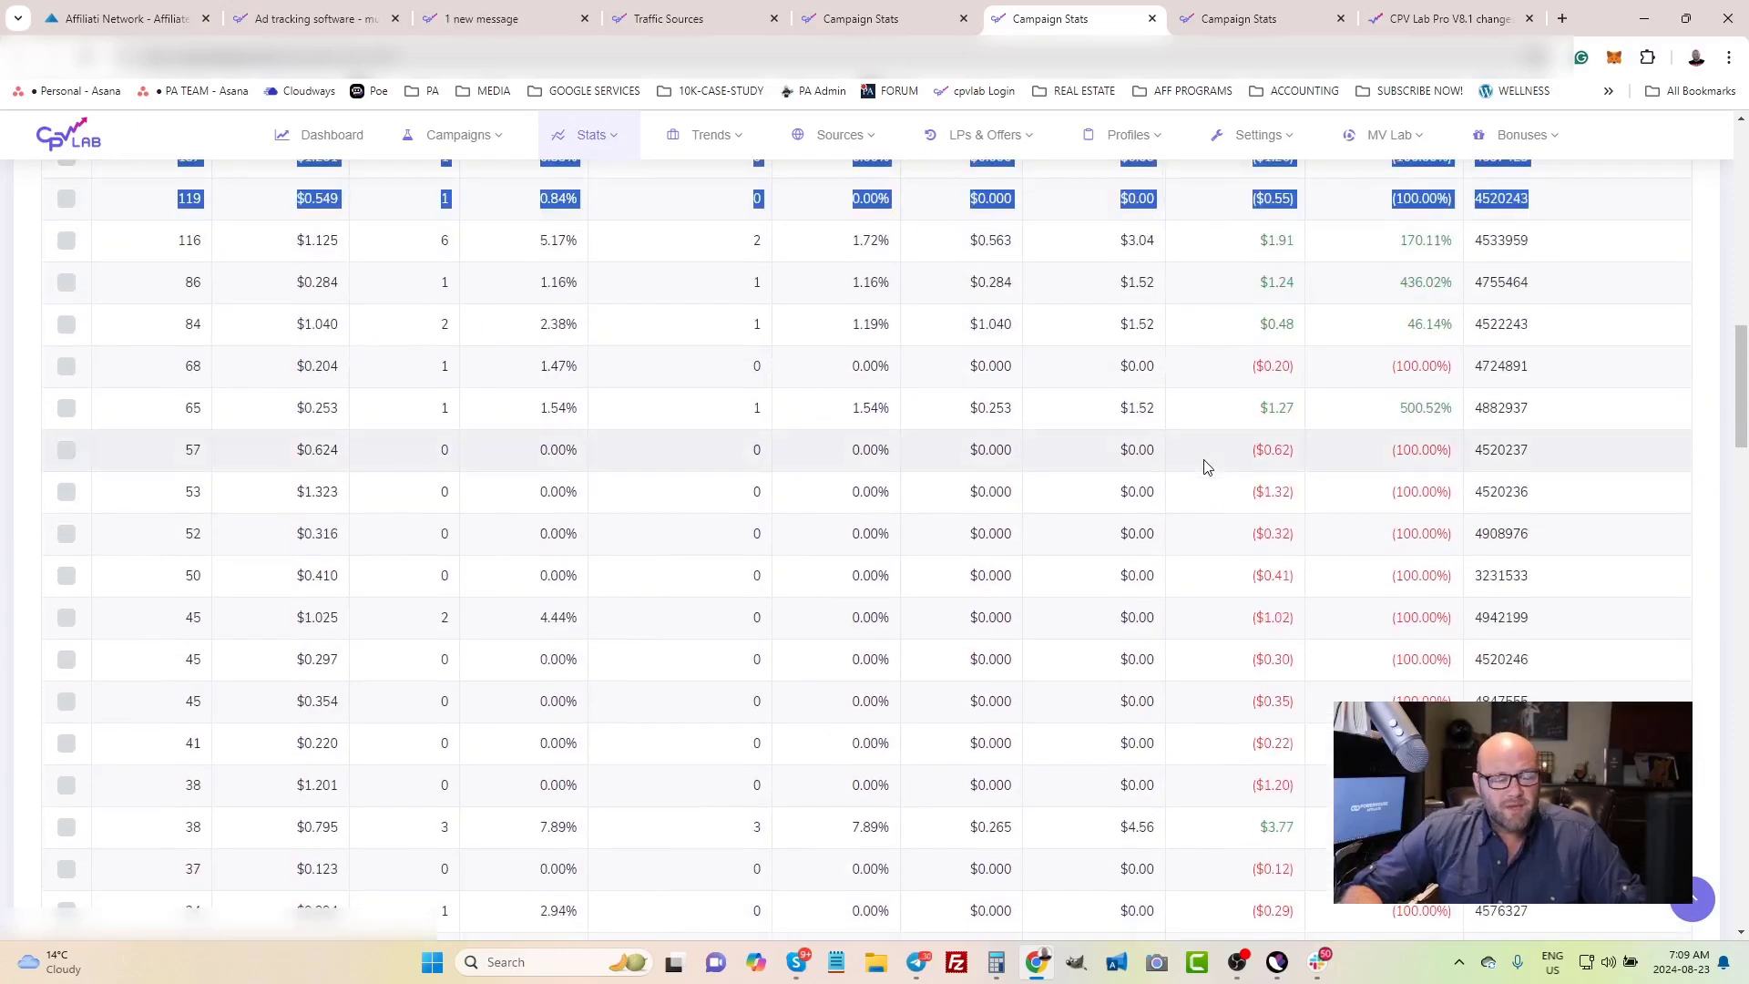
Examine the Ad Performance and Landing Page Performance tables and highlight the ROI of landing page 2
{"action": "scroll", "coordinate": [997, 550], "scroll_direction": "down", "scroll_amount": 18}
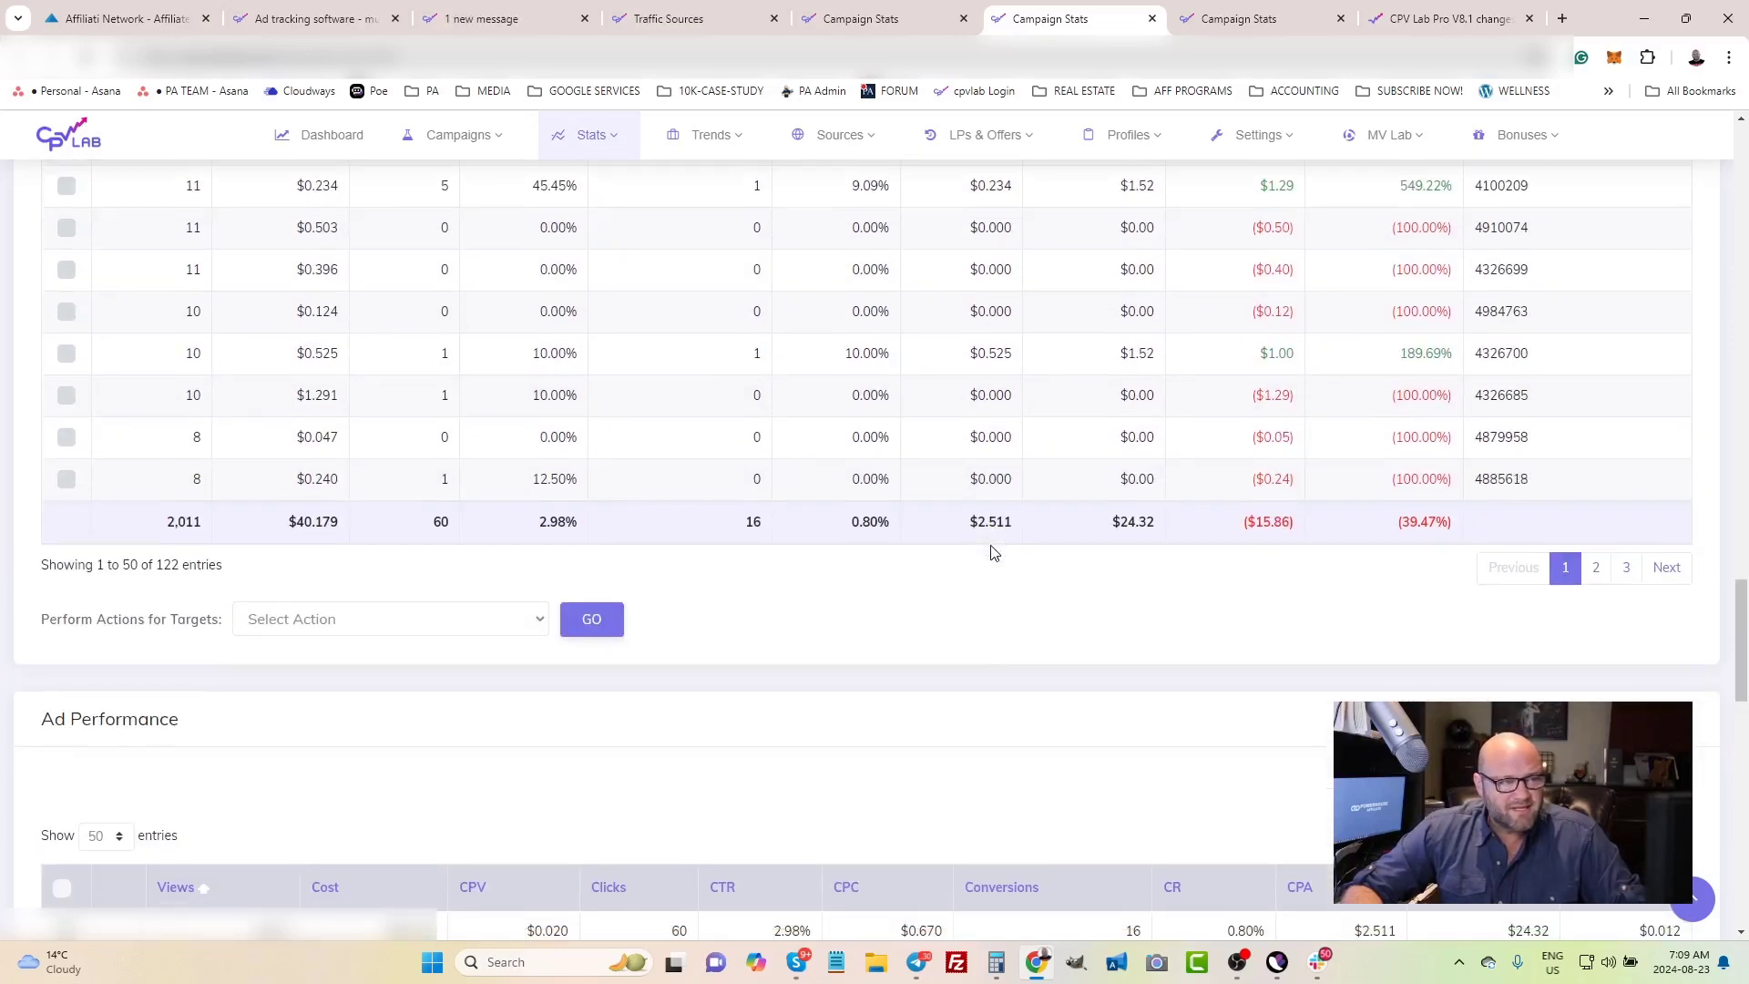
{"action": "scroll", "coordinate": [993, 553], "scroll_direction": "down", "scroll_amount": 3}
{"action": "scroll", "coordinate": [993, 553], "scroll_direction": "down", "scroll_amount": 4}
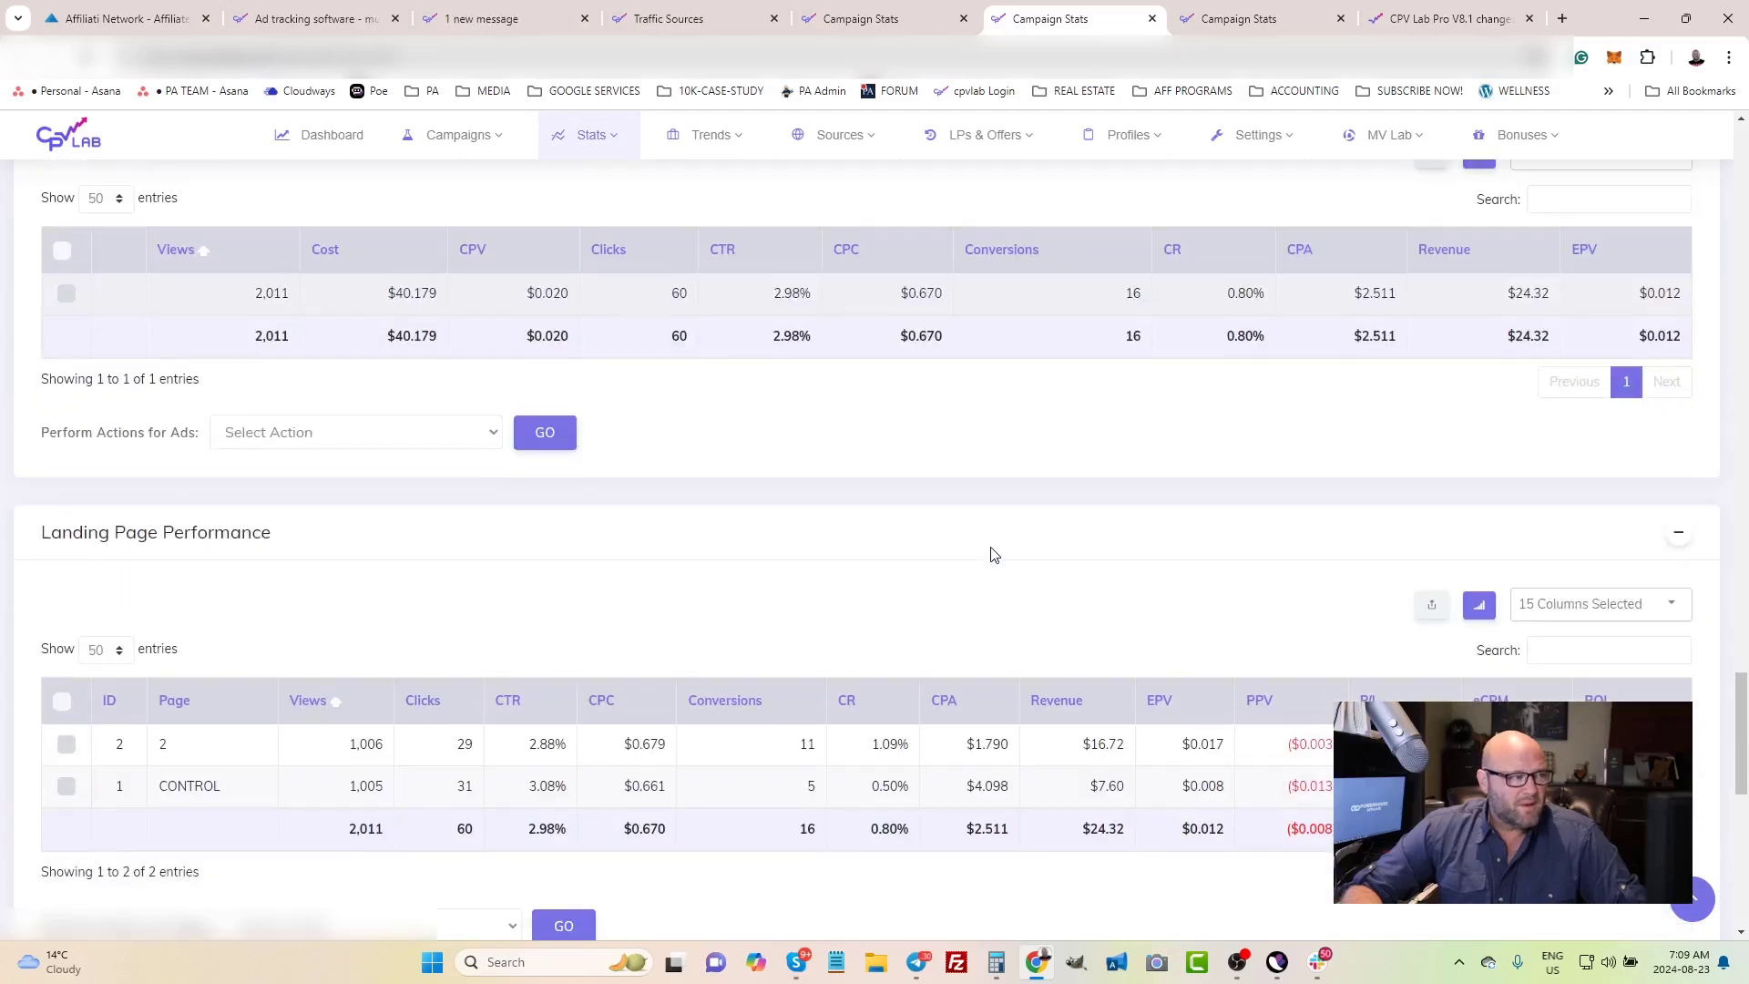
{"action": "scroll", "coordinate": [991, 557], "scroll_direction": "down", "scroll_amount": 1}
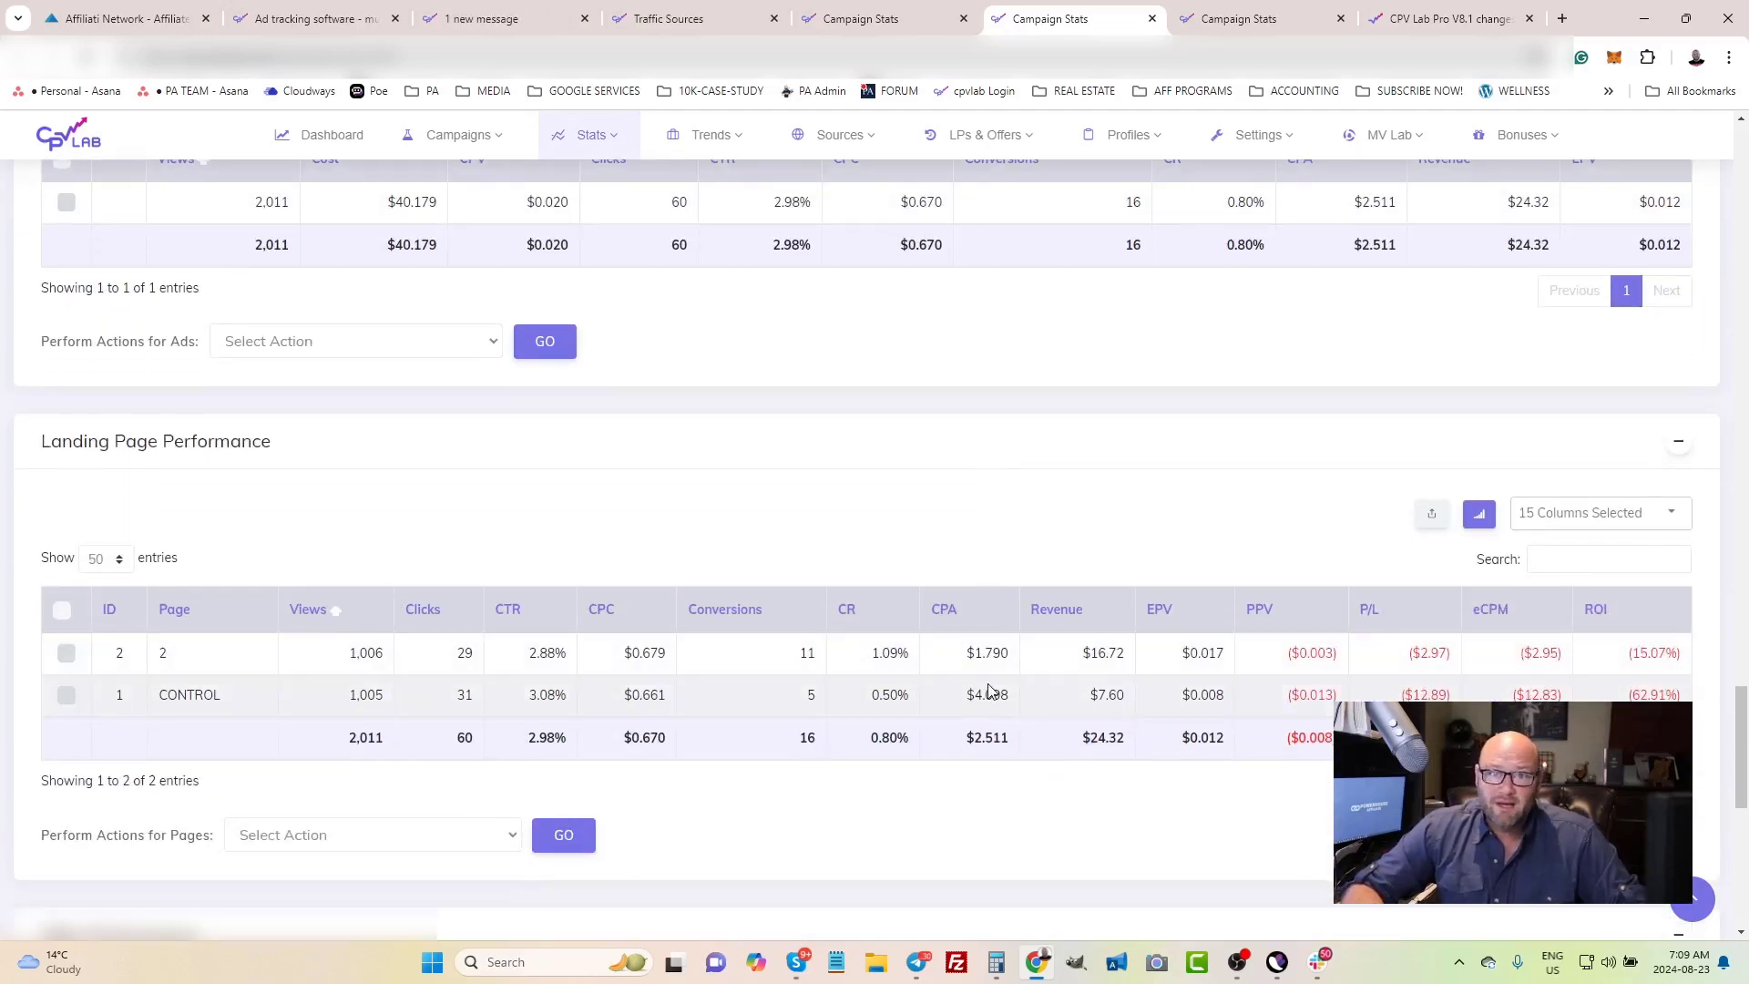
{"action": "scroll", "coordinate": [979, 692], "scroll_direction": "down", "scroll_amount": 2}
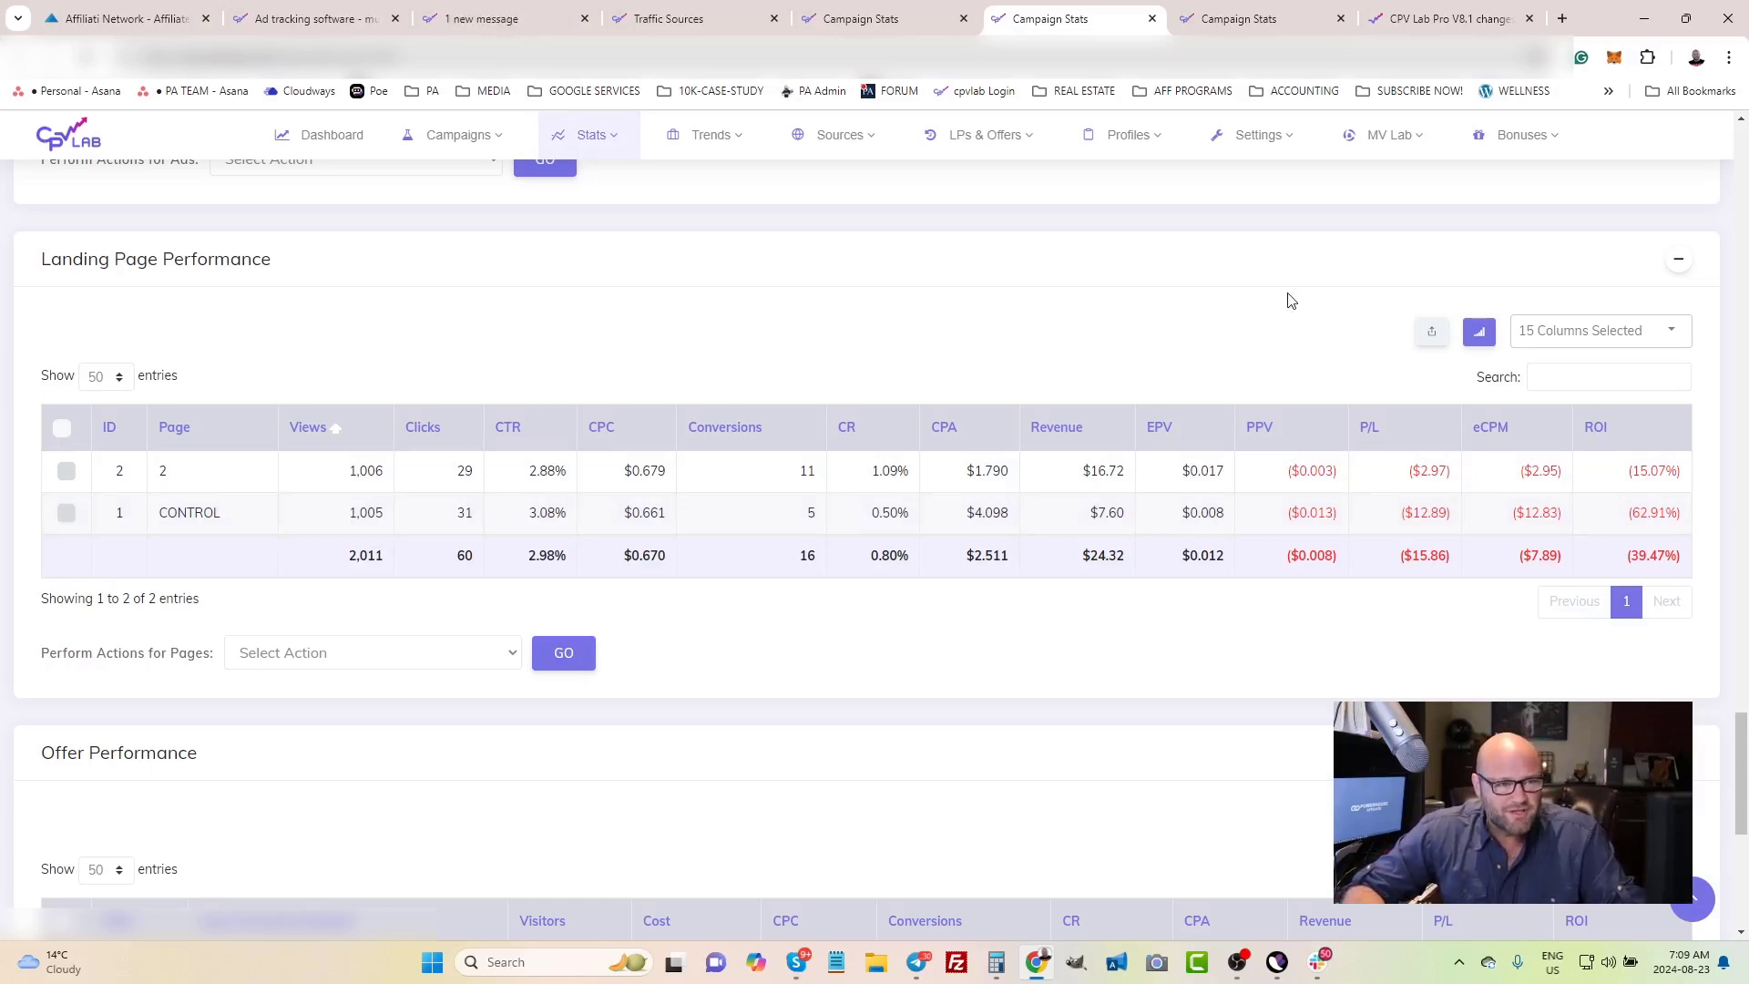
{"action": "left_click_drag", "start_coordinate": [1628, 473], "coordinate": [1681, 473]}
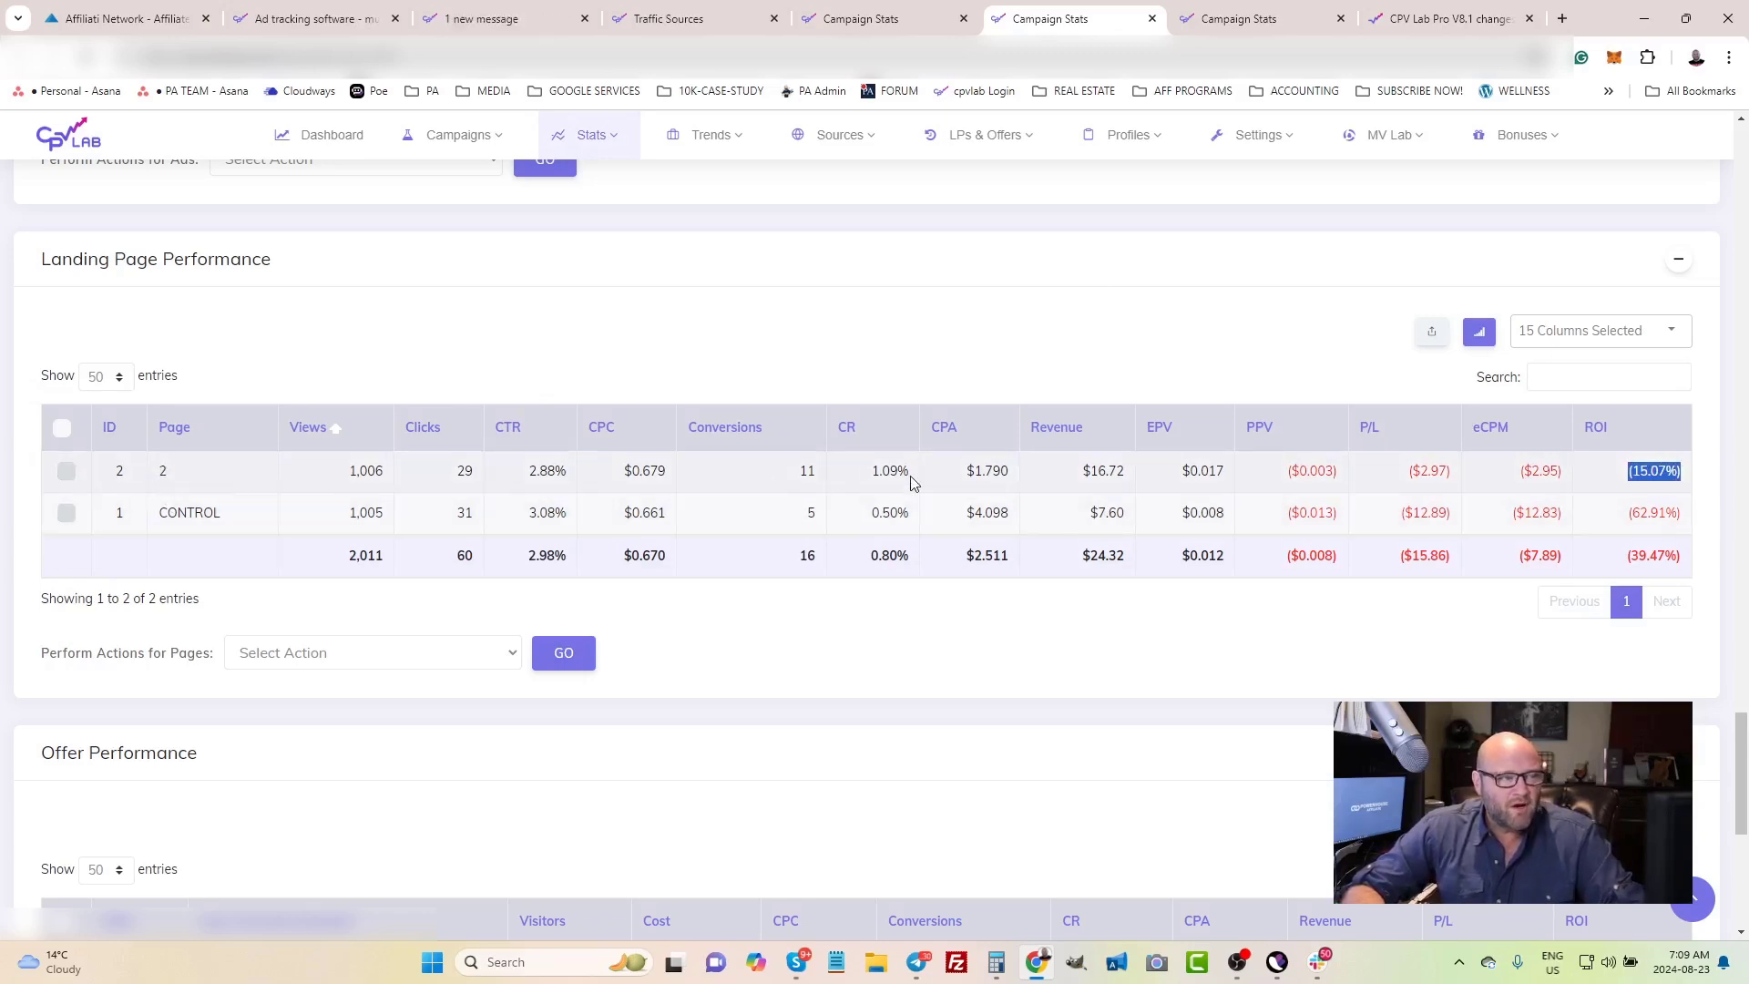
Look over the target rows again, then compare them with the landing page and offer performance tables
{"action": "scroll", "coordinate": [914, 483], "scroll_direction": "up", "scroll_amount": 20}
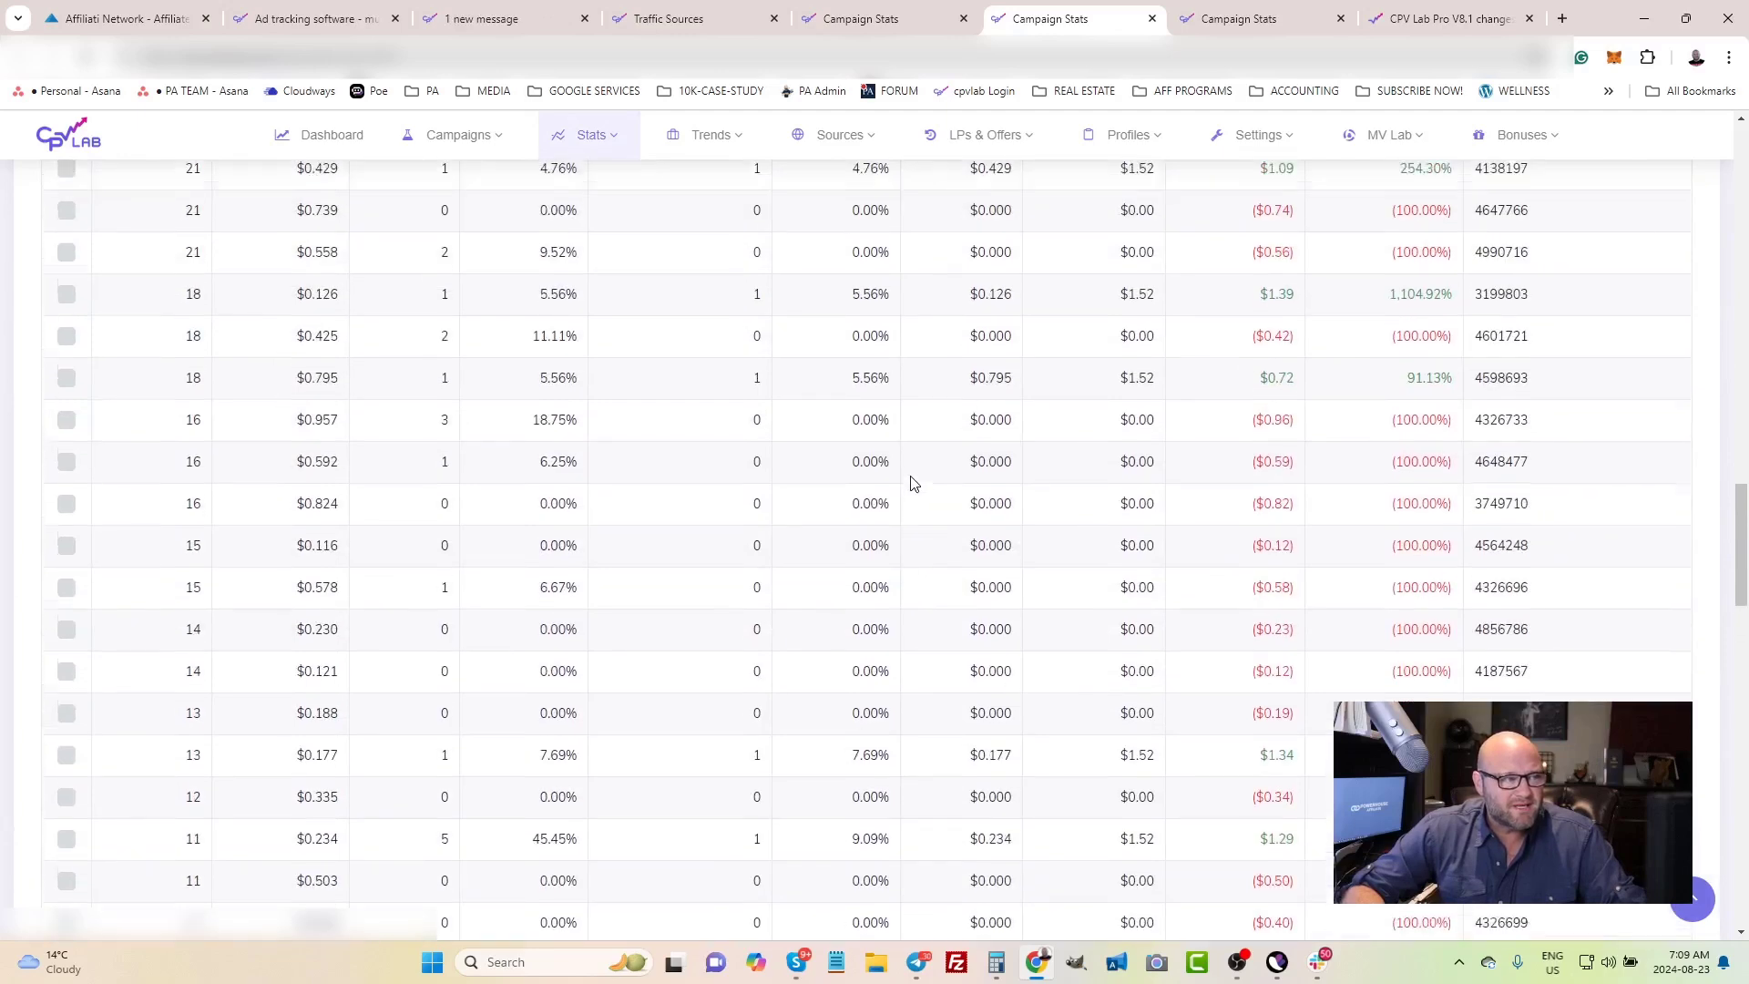
{"action": "scroll", "coordinate": [914, 483], "scroll_direction": "up", "scroll_amount": 20}
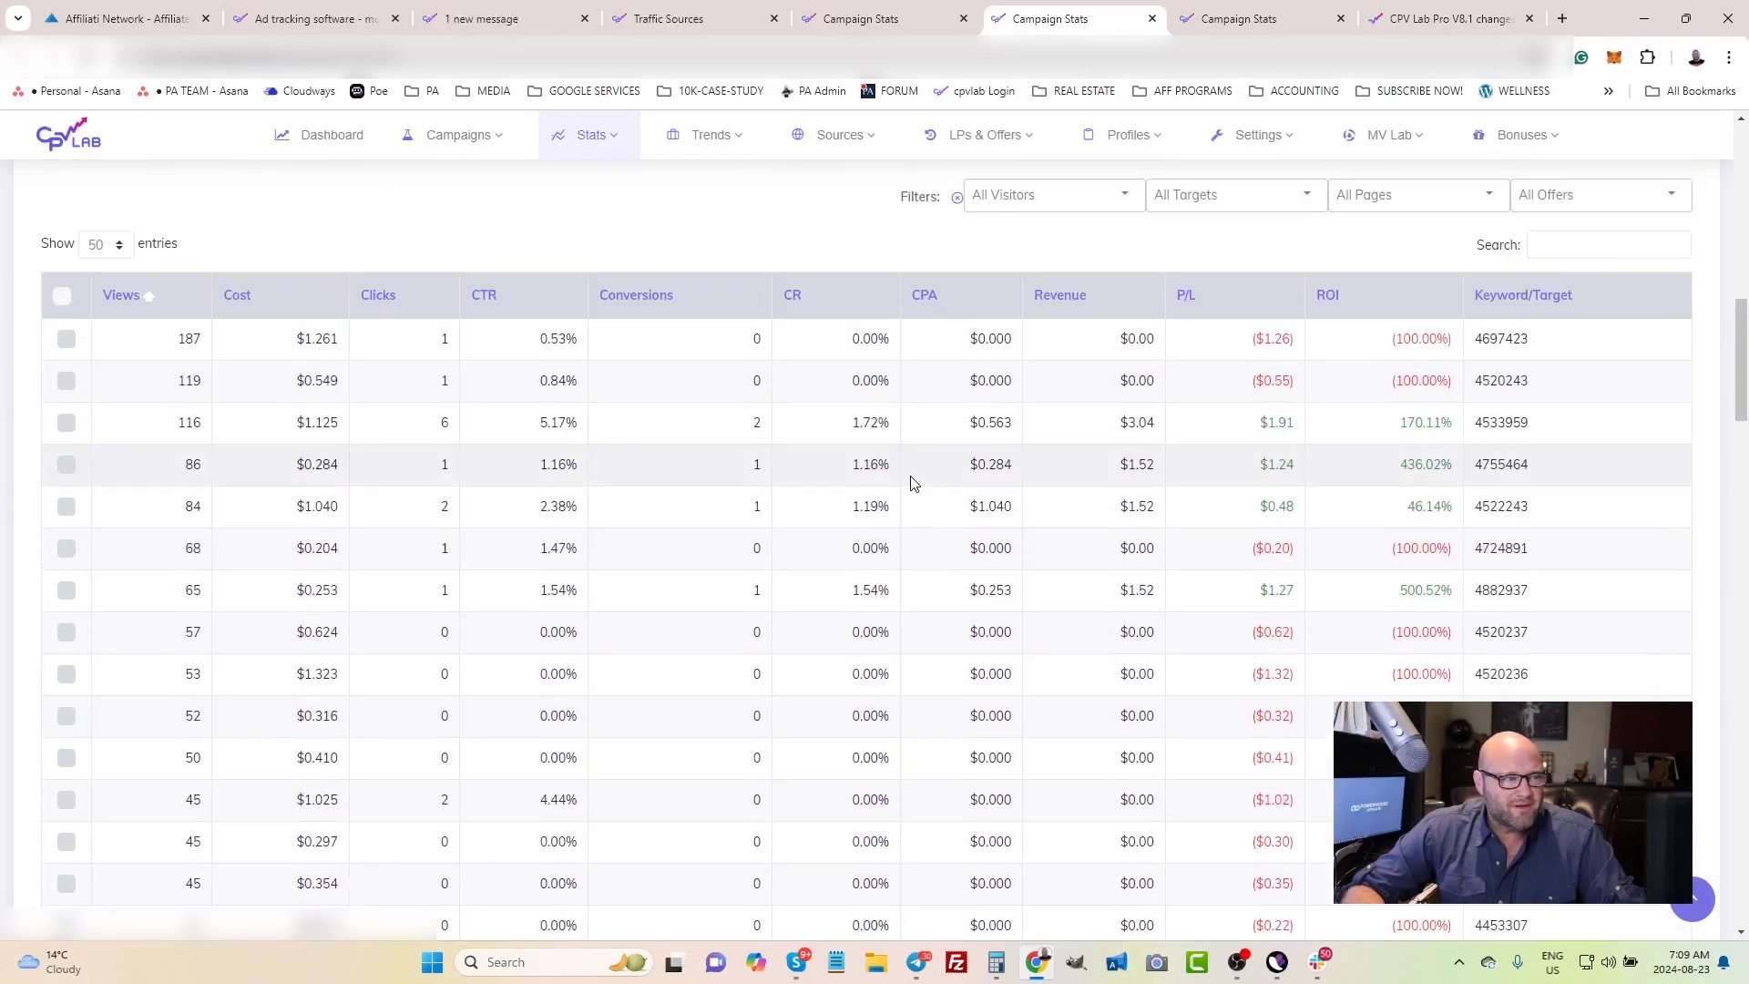
{"action": "scroll", "coordinate": [913, 483], "scroll_direction": "down", "scroll_amount": 15}
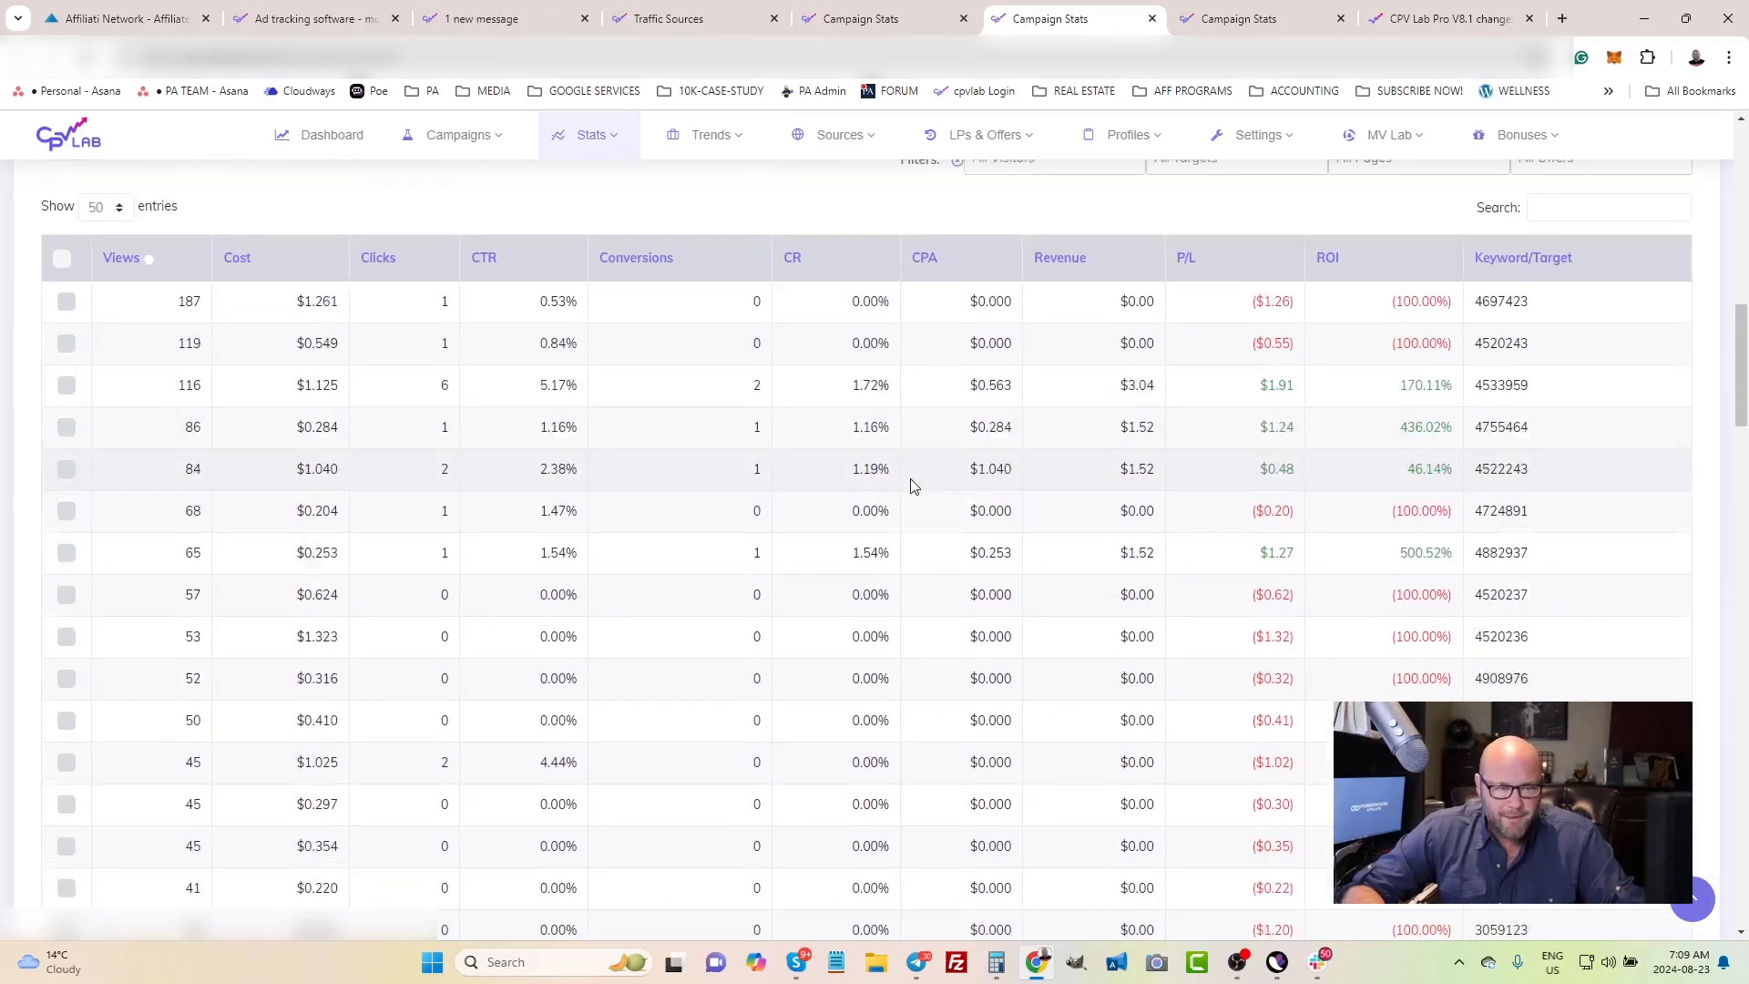
{"action": "scroll", "coordinate": [889, 503], "scroll_direction": "down", "scroll_amount": 5}
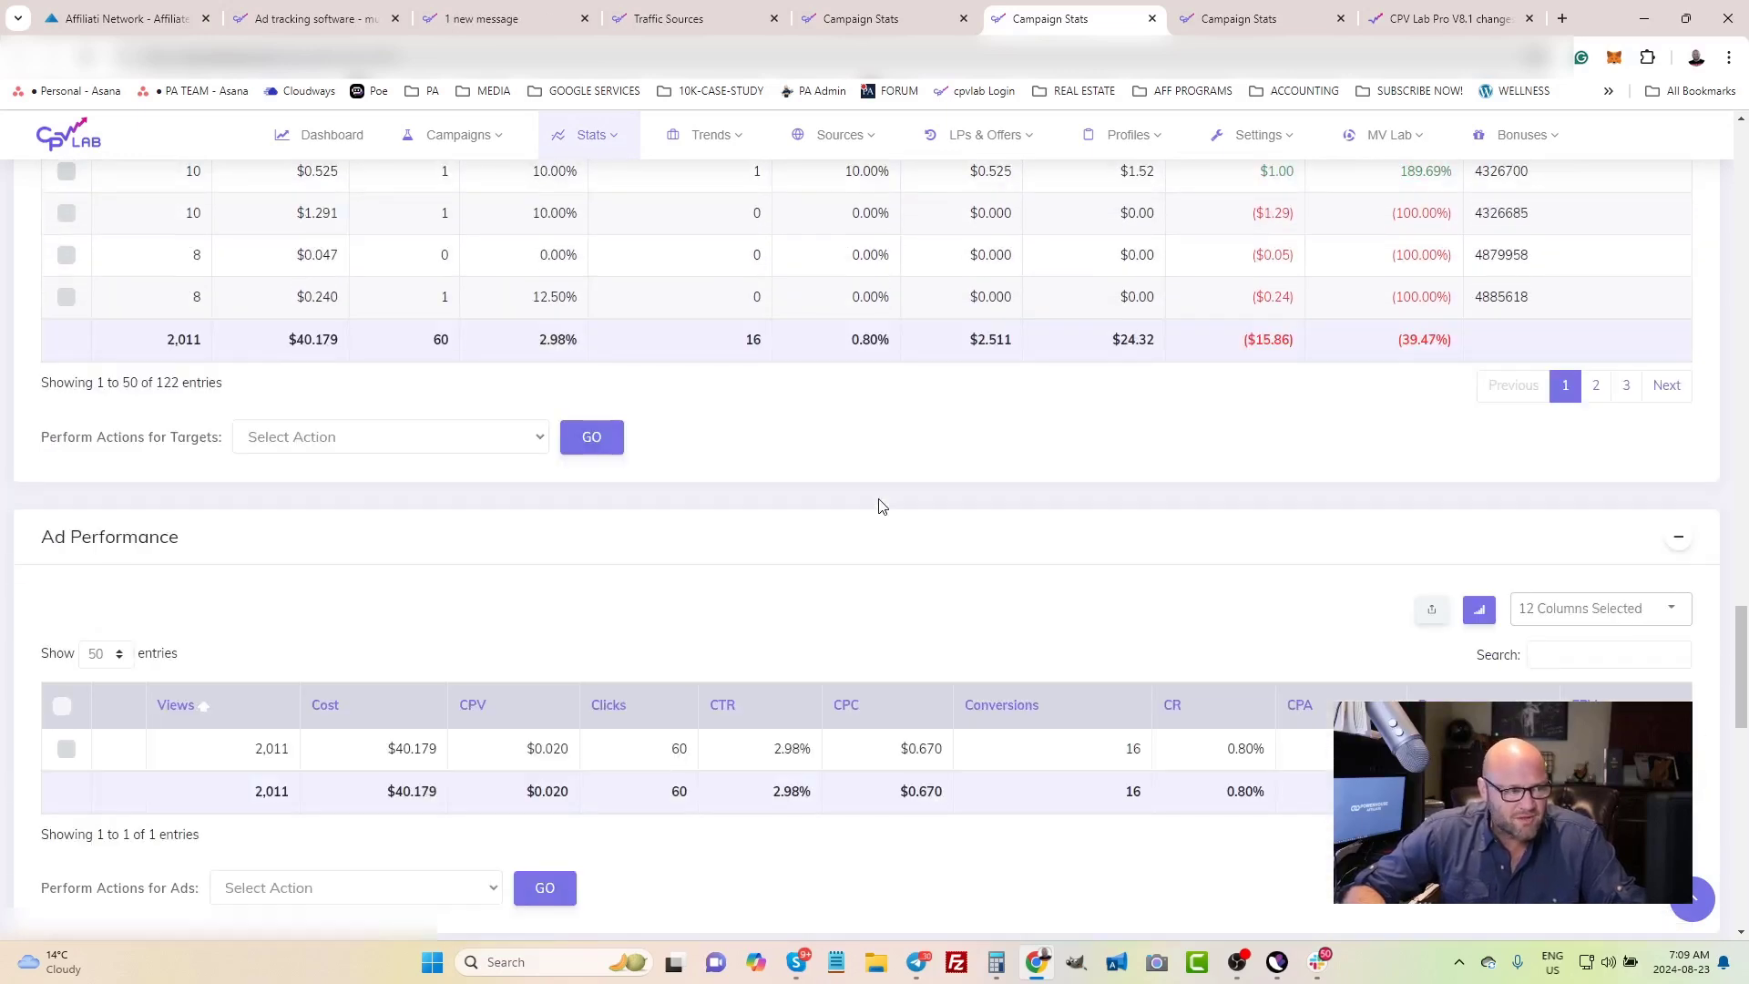
{"action": "scroll", "coordinate": [881, 507], "scroll_direction": "down", "scroll_amount": 8}
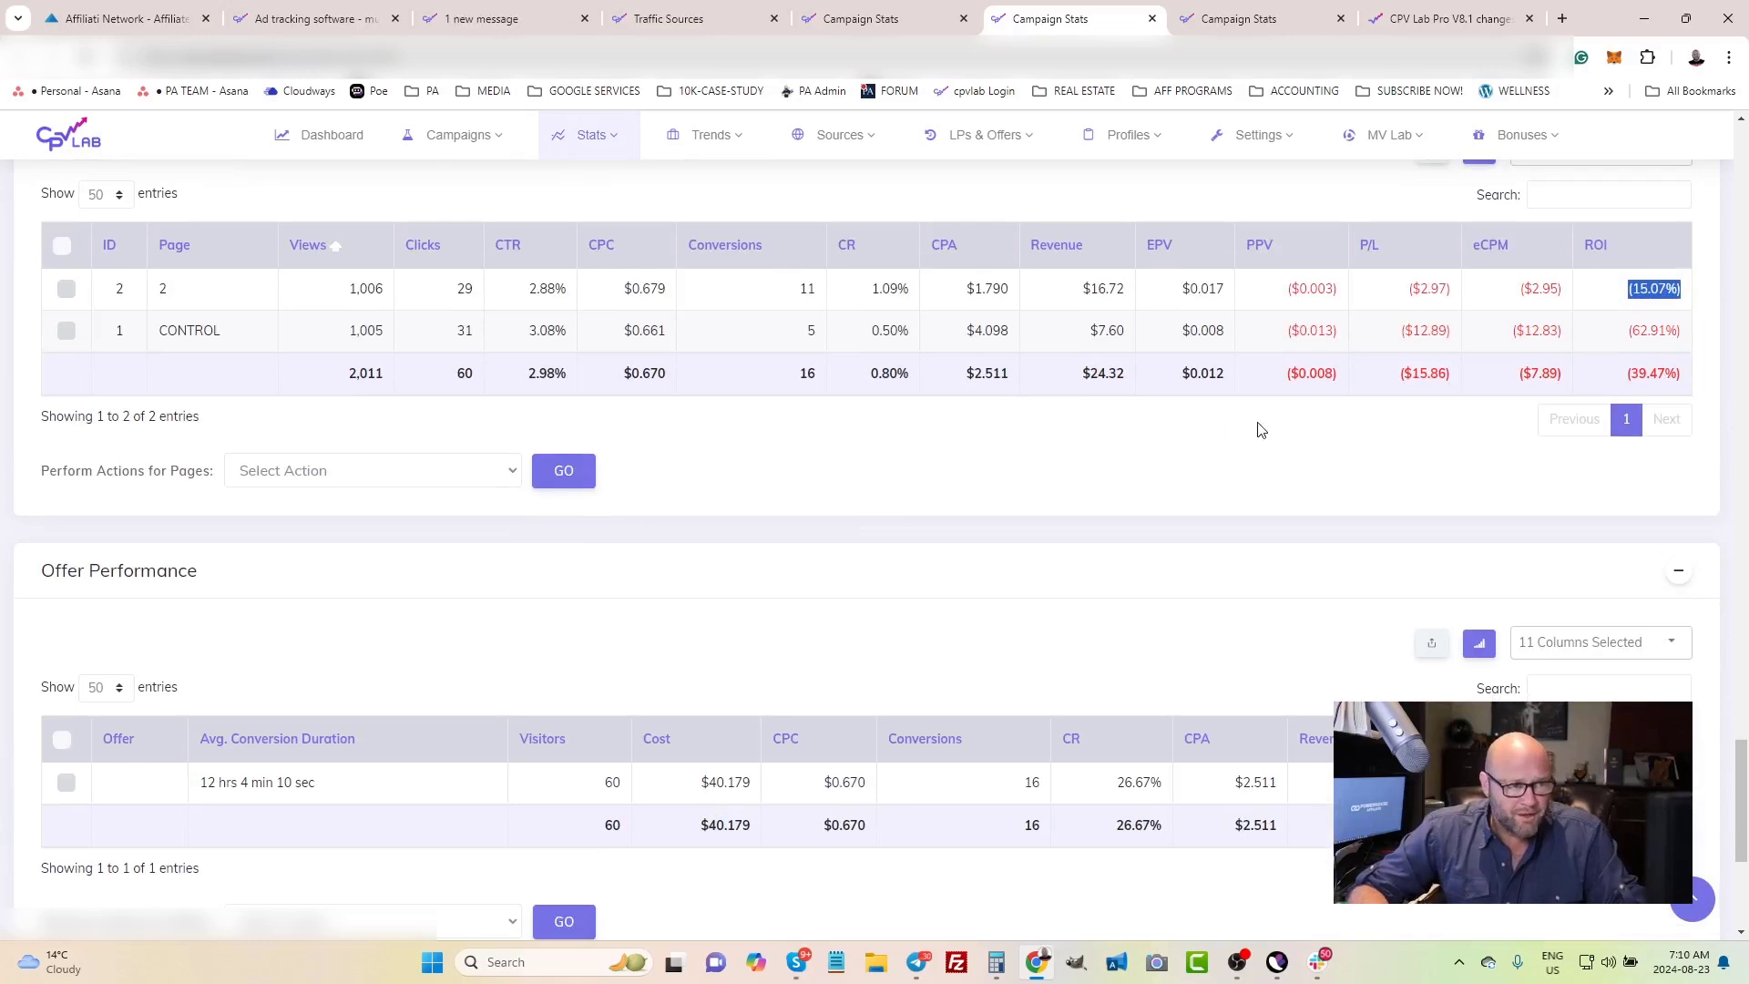
View the stats of the campaign with message keyword targets, and open the Add New Campaign page in a separate tab to examine its campaign types
{"action": "left_click", "coordinate": [1211, 18]}
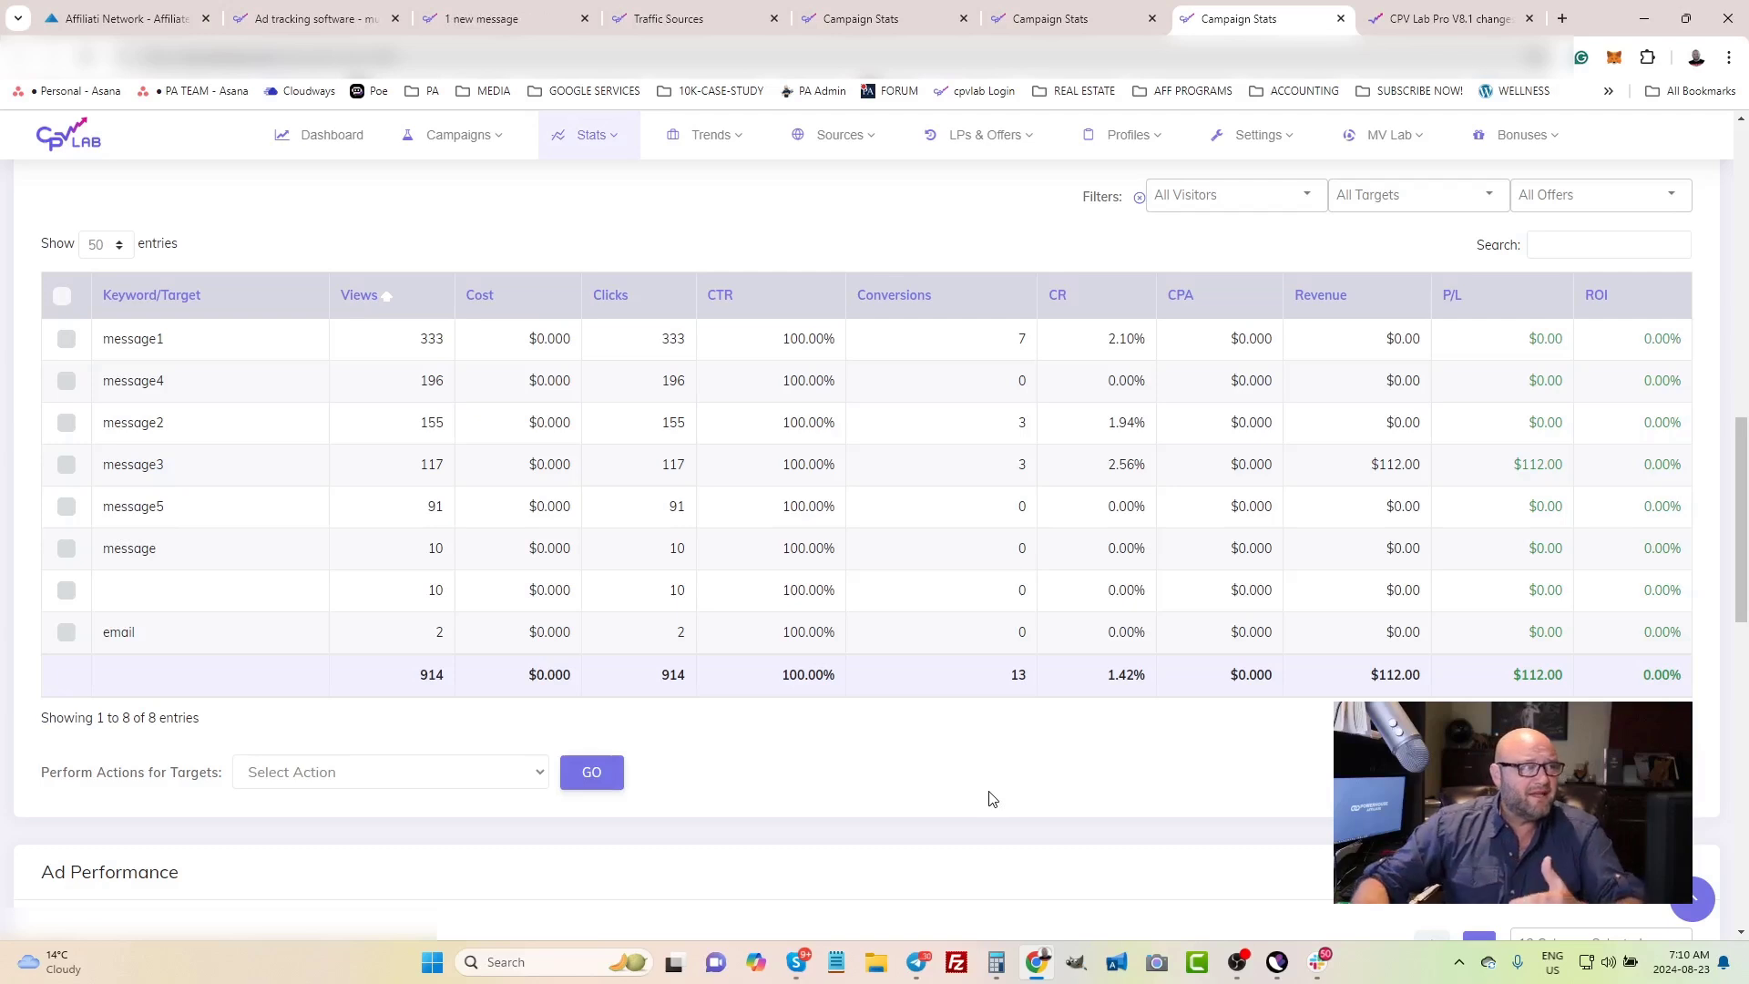
{"action": "left_click", "coordinate": [503, 136]}
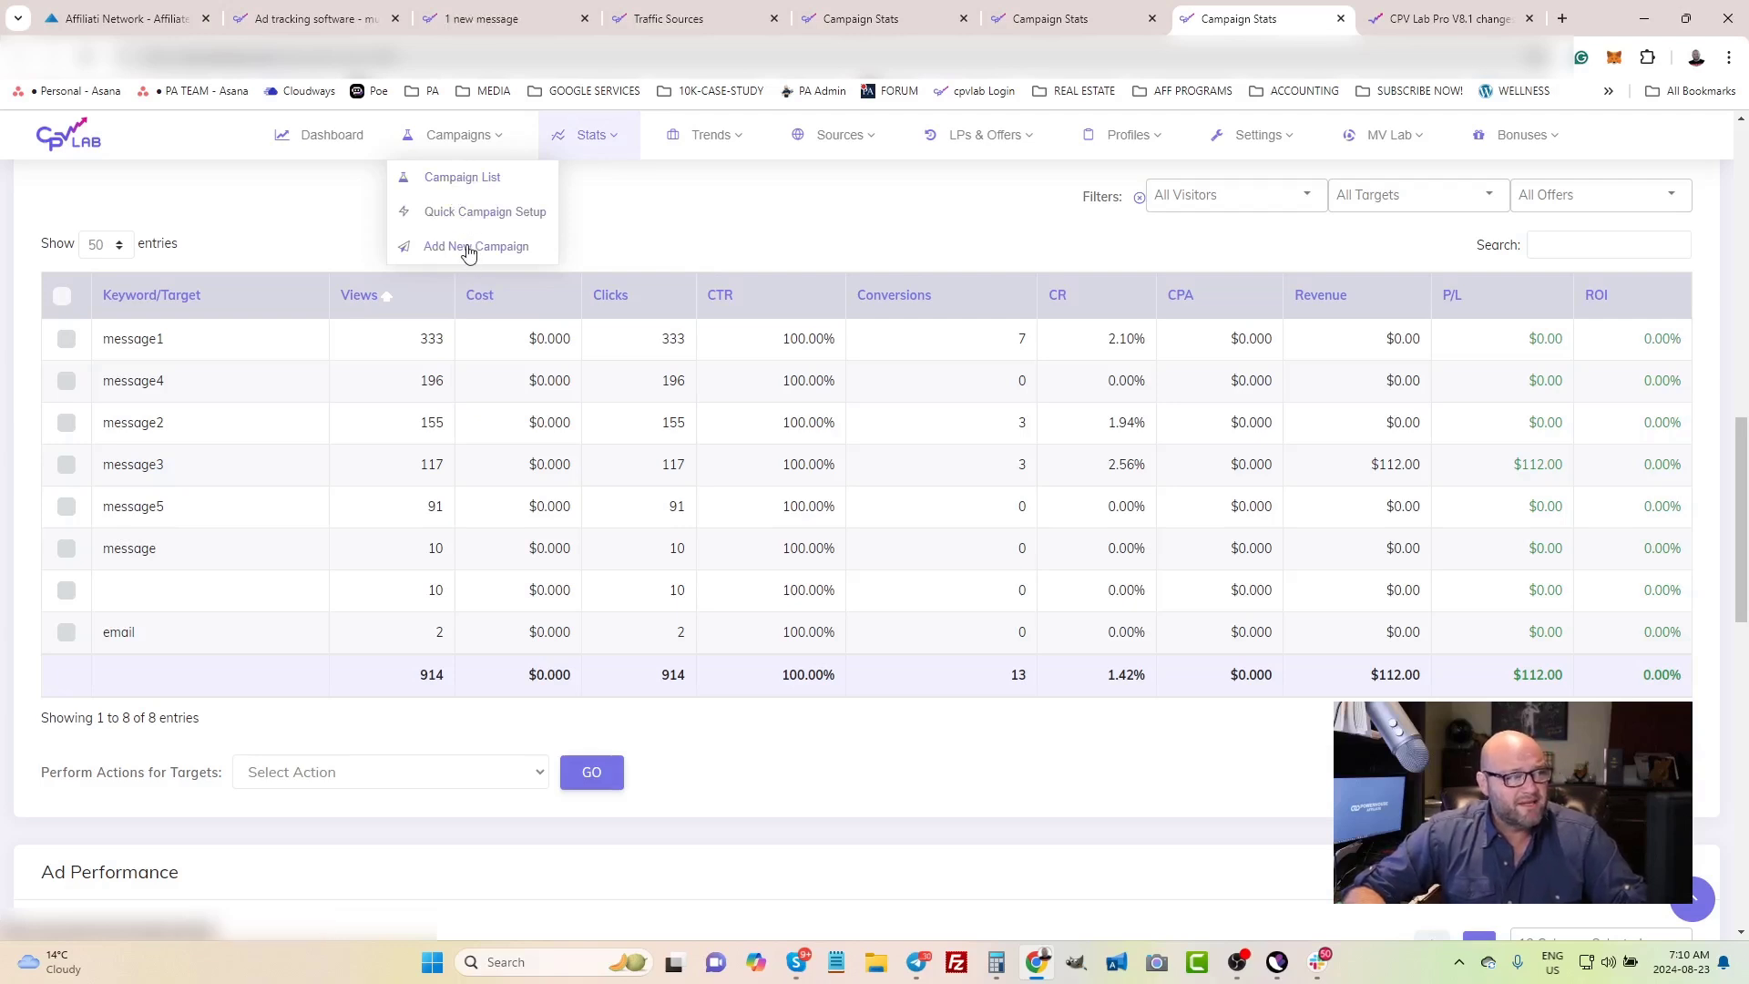
{"action": "left_click", "coordinate": [521, 264]}
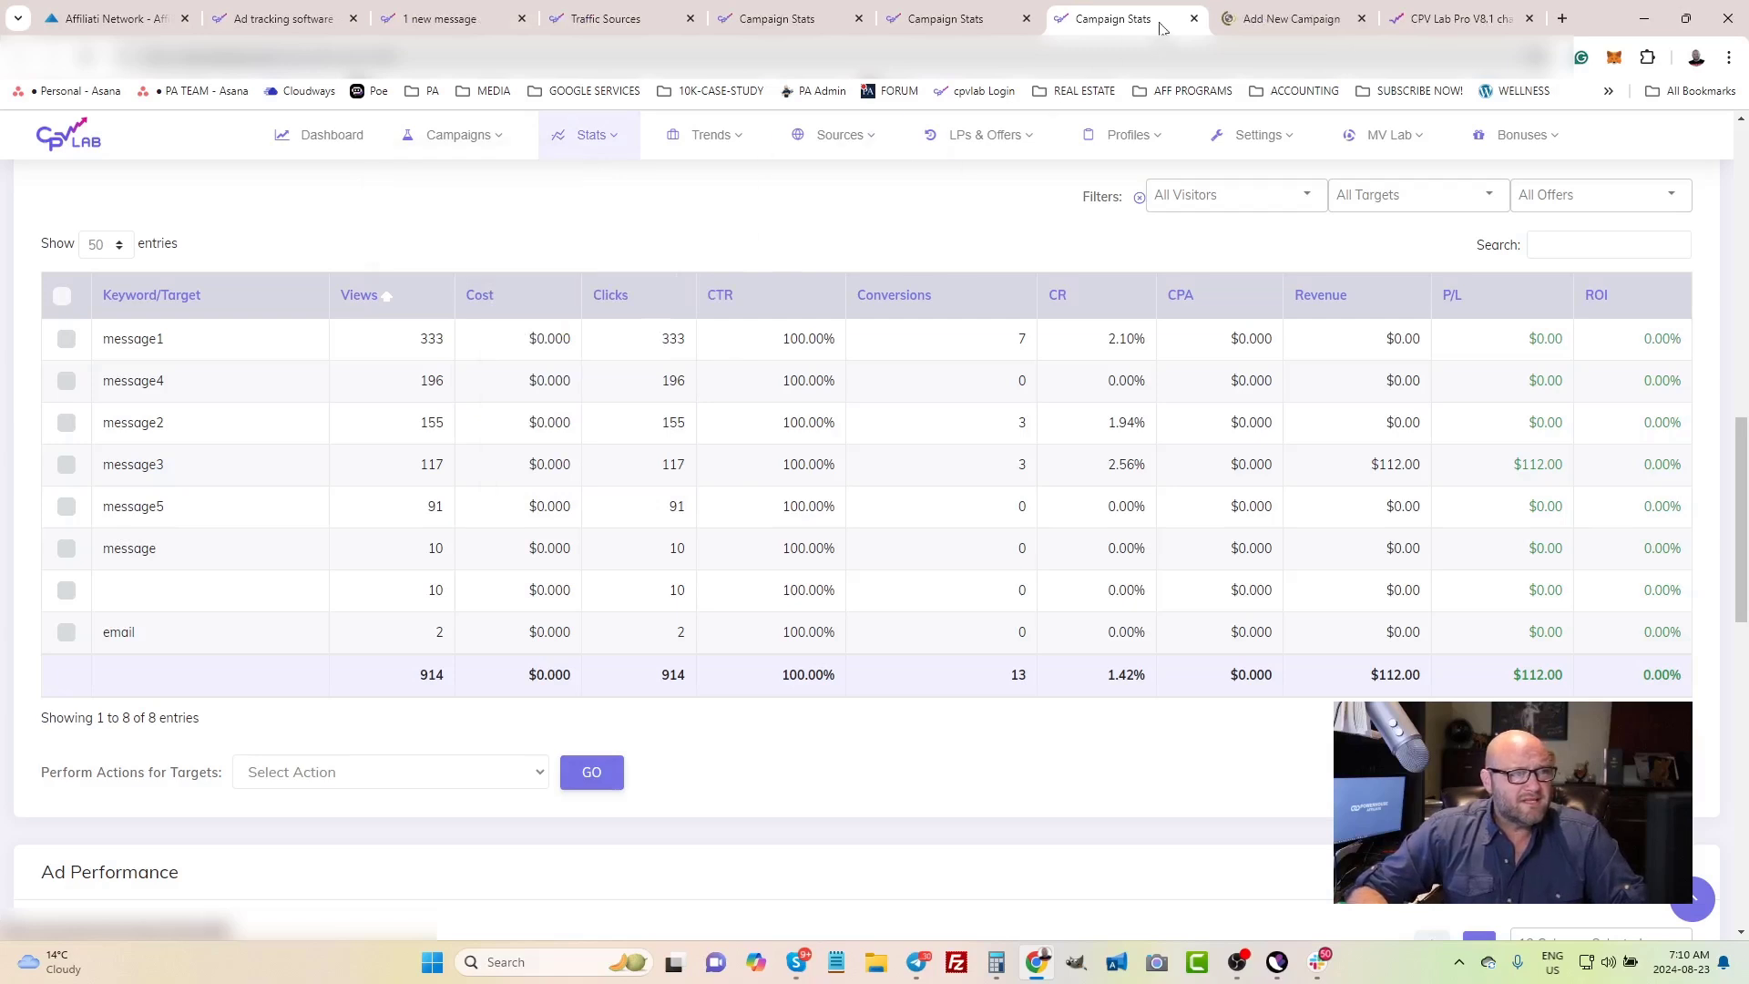
{"action": "left_click", "coordinate": [1292, 19]}
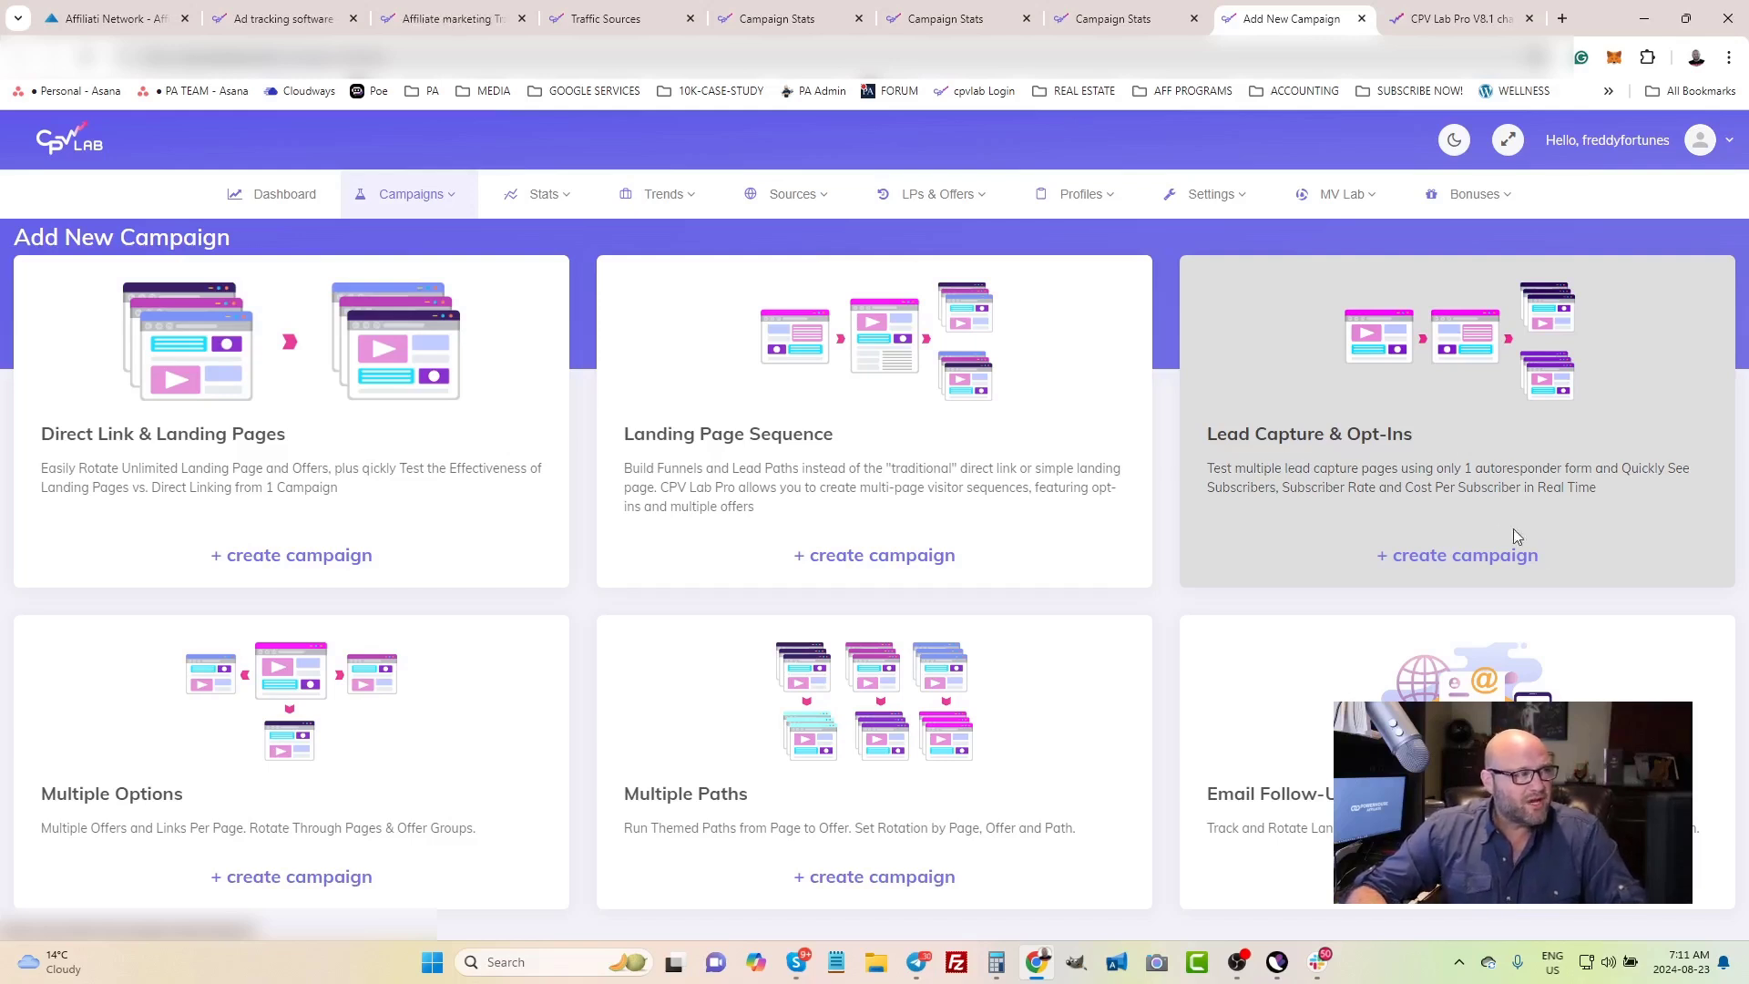
Look over the Target Performance table with the message keywords again and return to the CPV One homepage
{"action": "left_click", "coordinate": [1117, 22]}
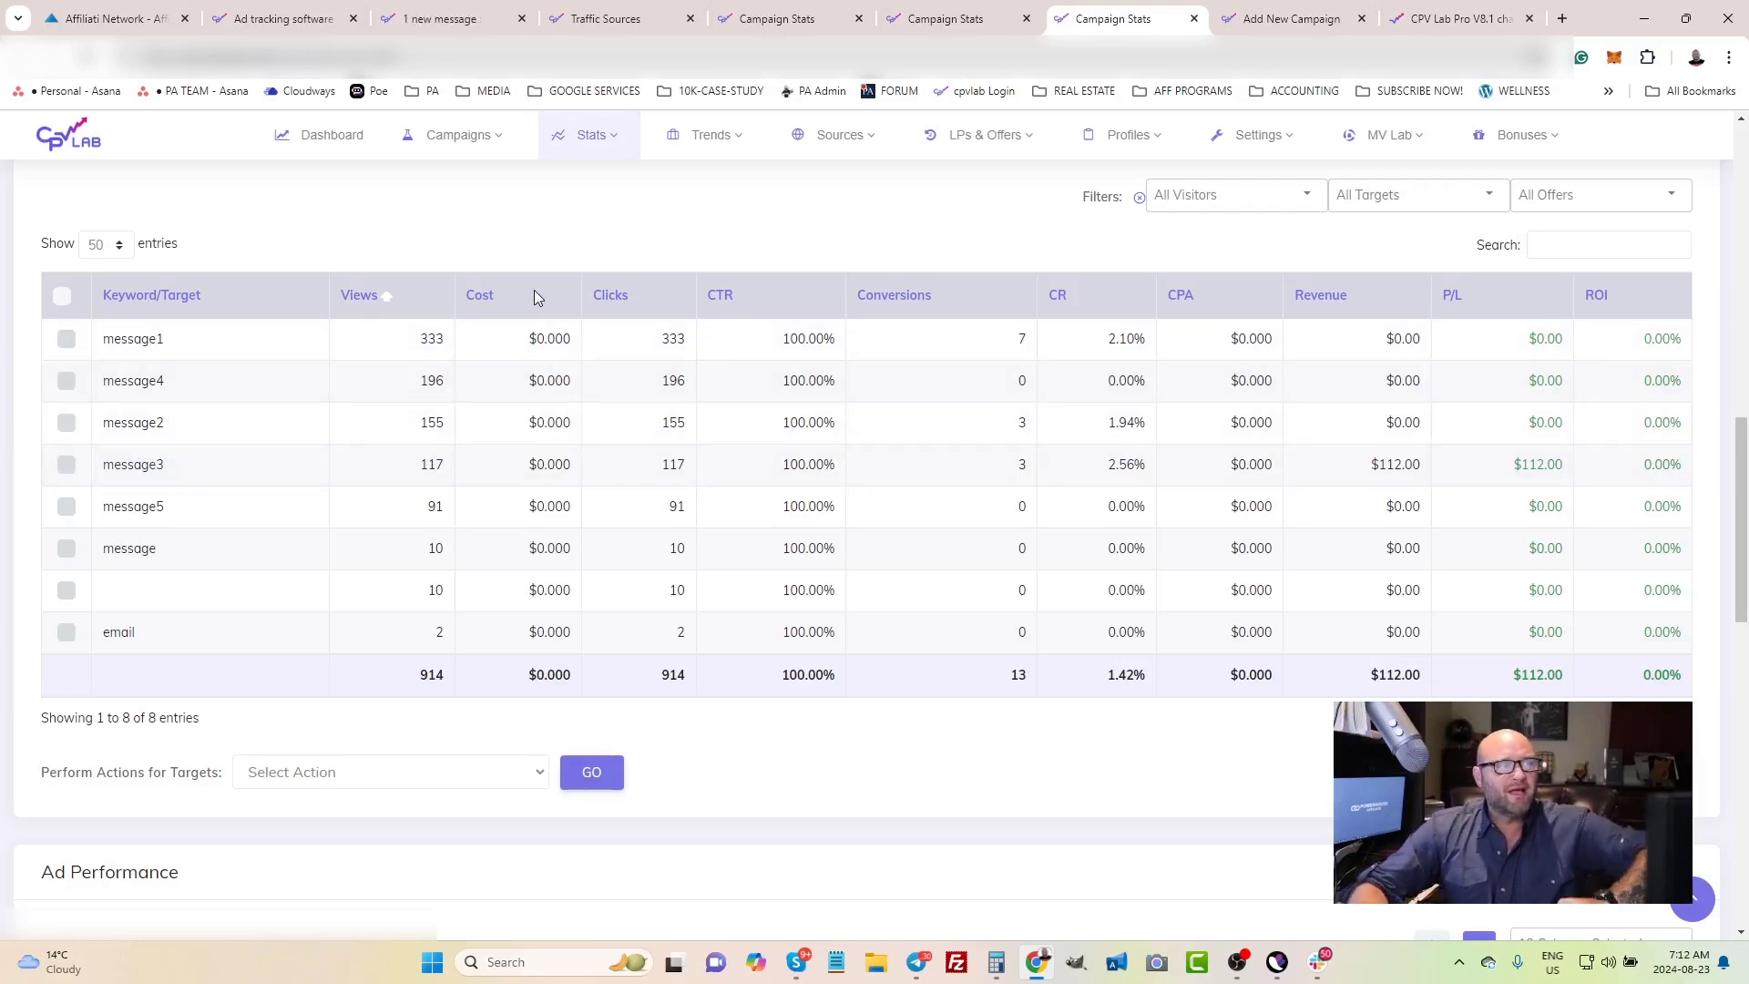
{"action": "scroll", "coordinate": [934, 255], "scroll_direction": "up", "scroll_amount": 1}
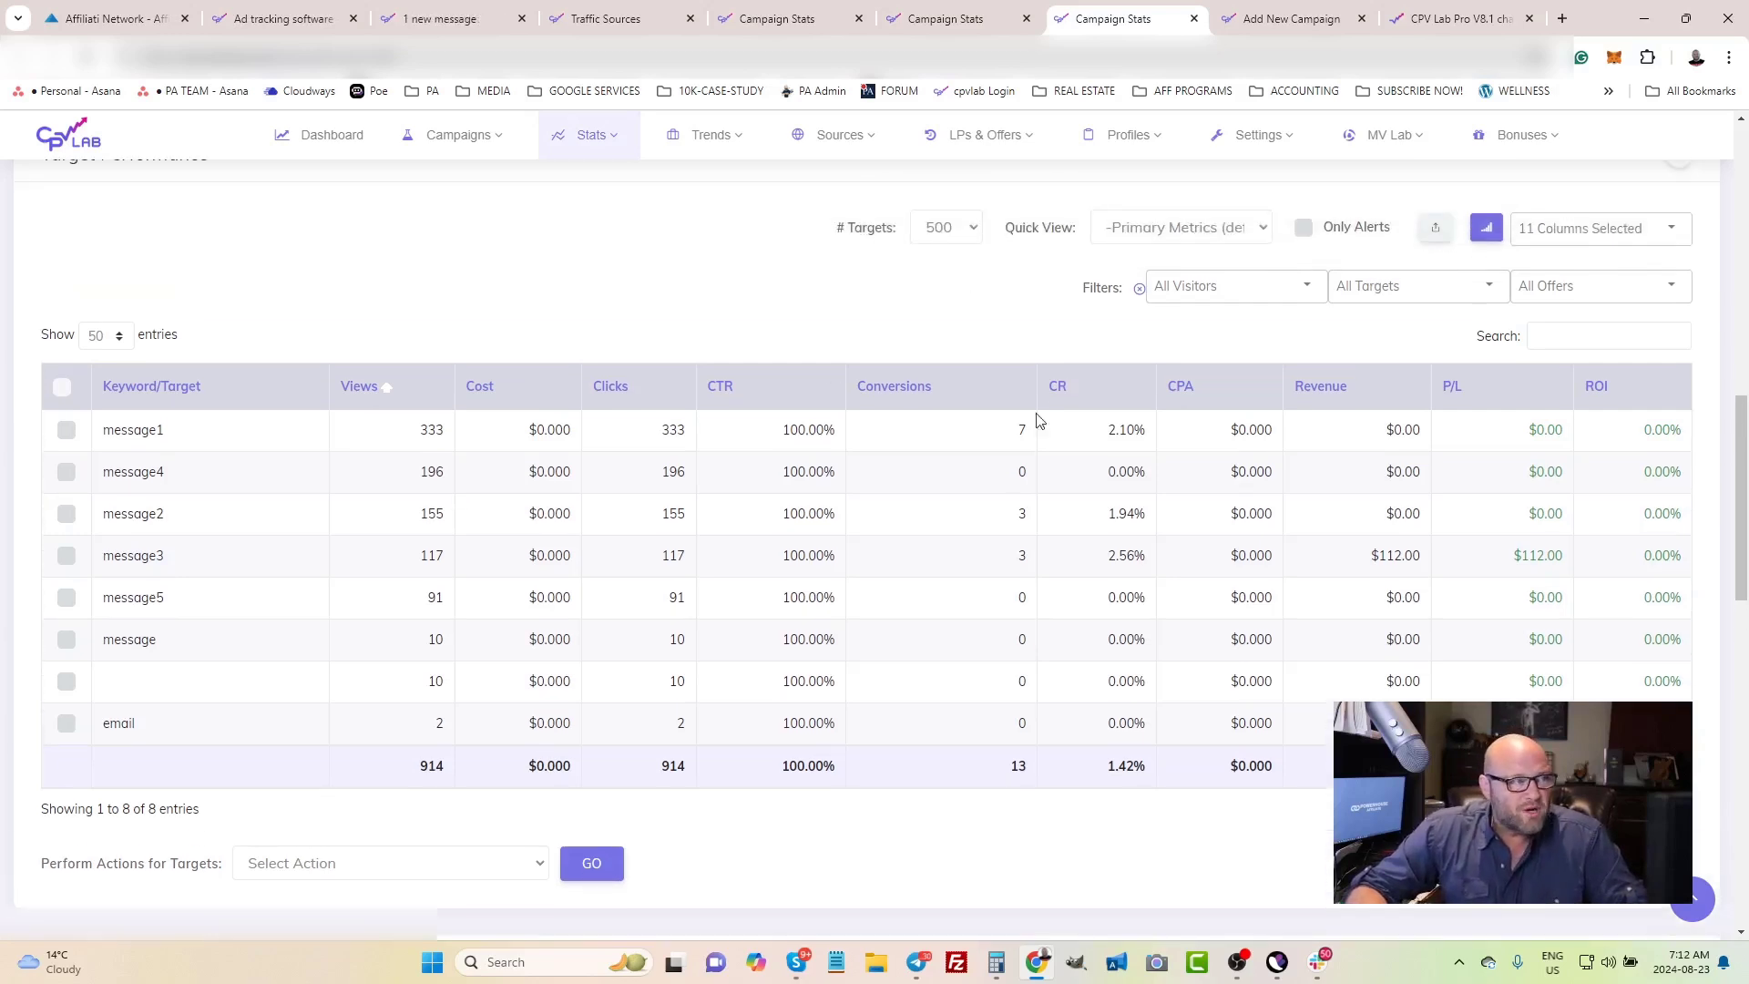
{"action": "mouse_move", "coordinate": [839, 134]}
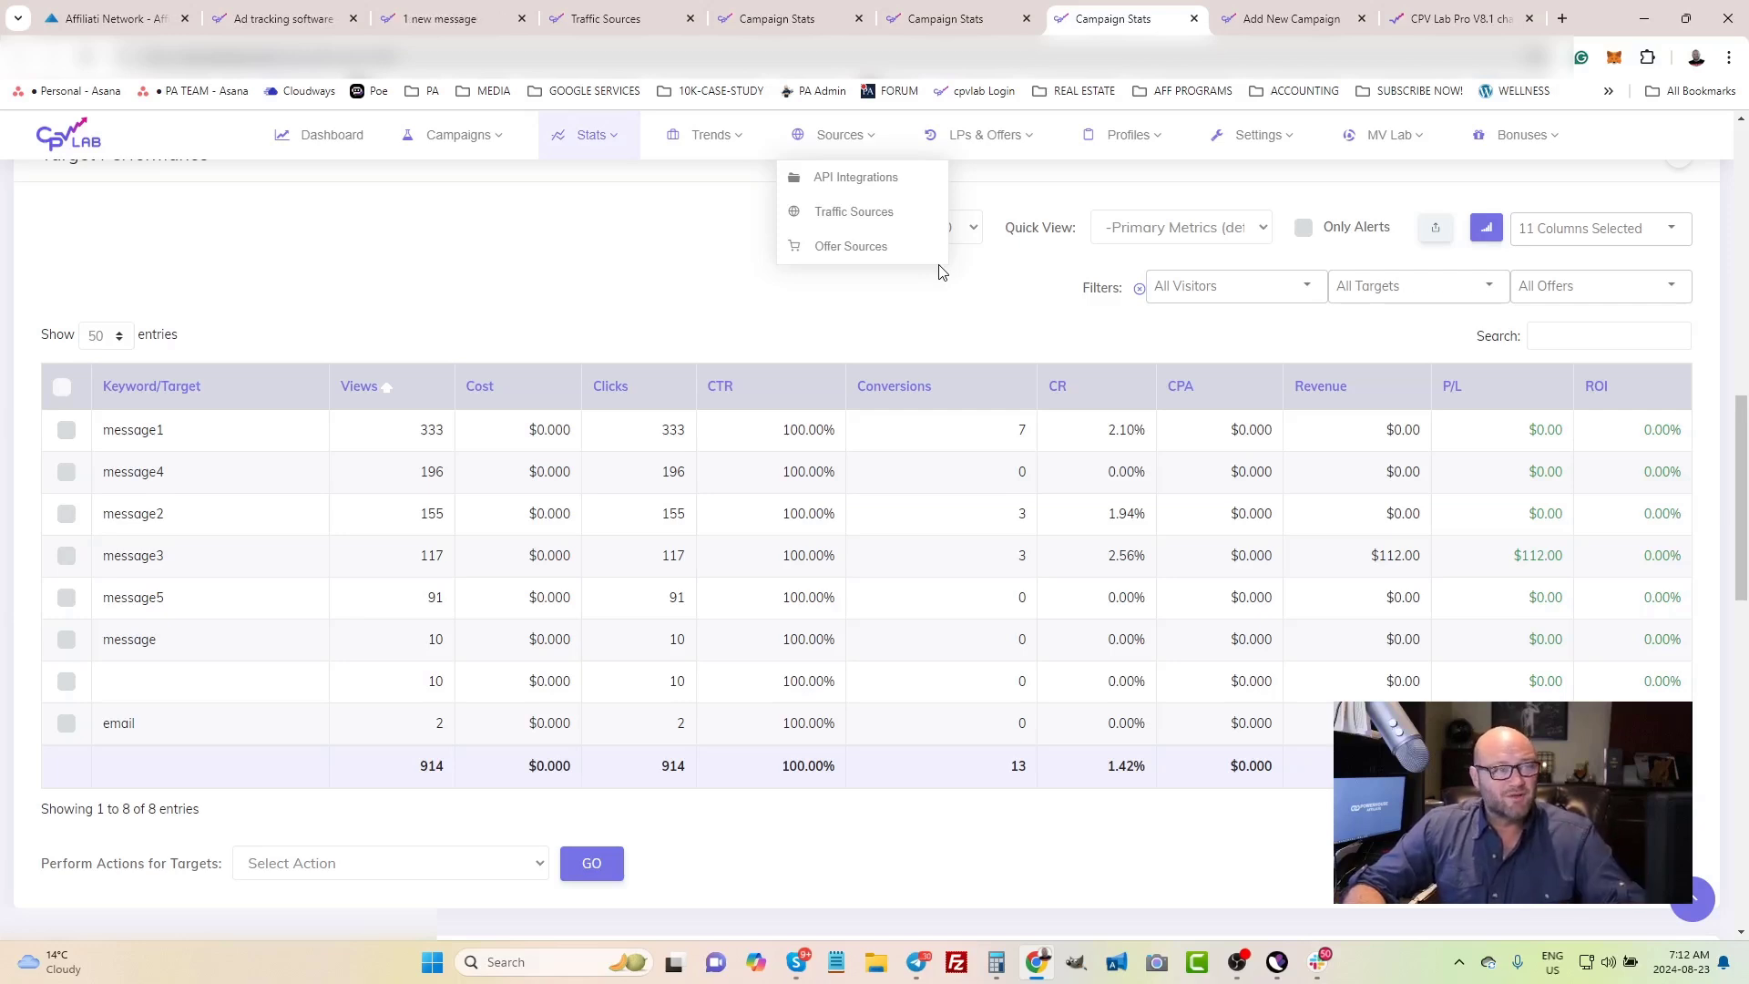
{"action": "scroll", "coordinate": [756, 403], "scroll_direction": "down", "scroll_amount": 1}
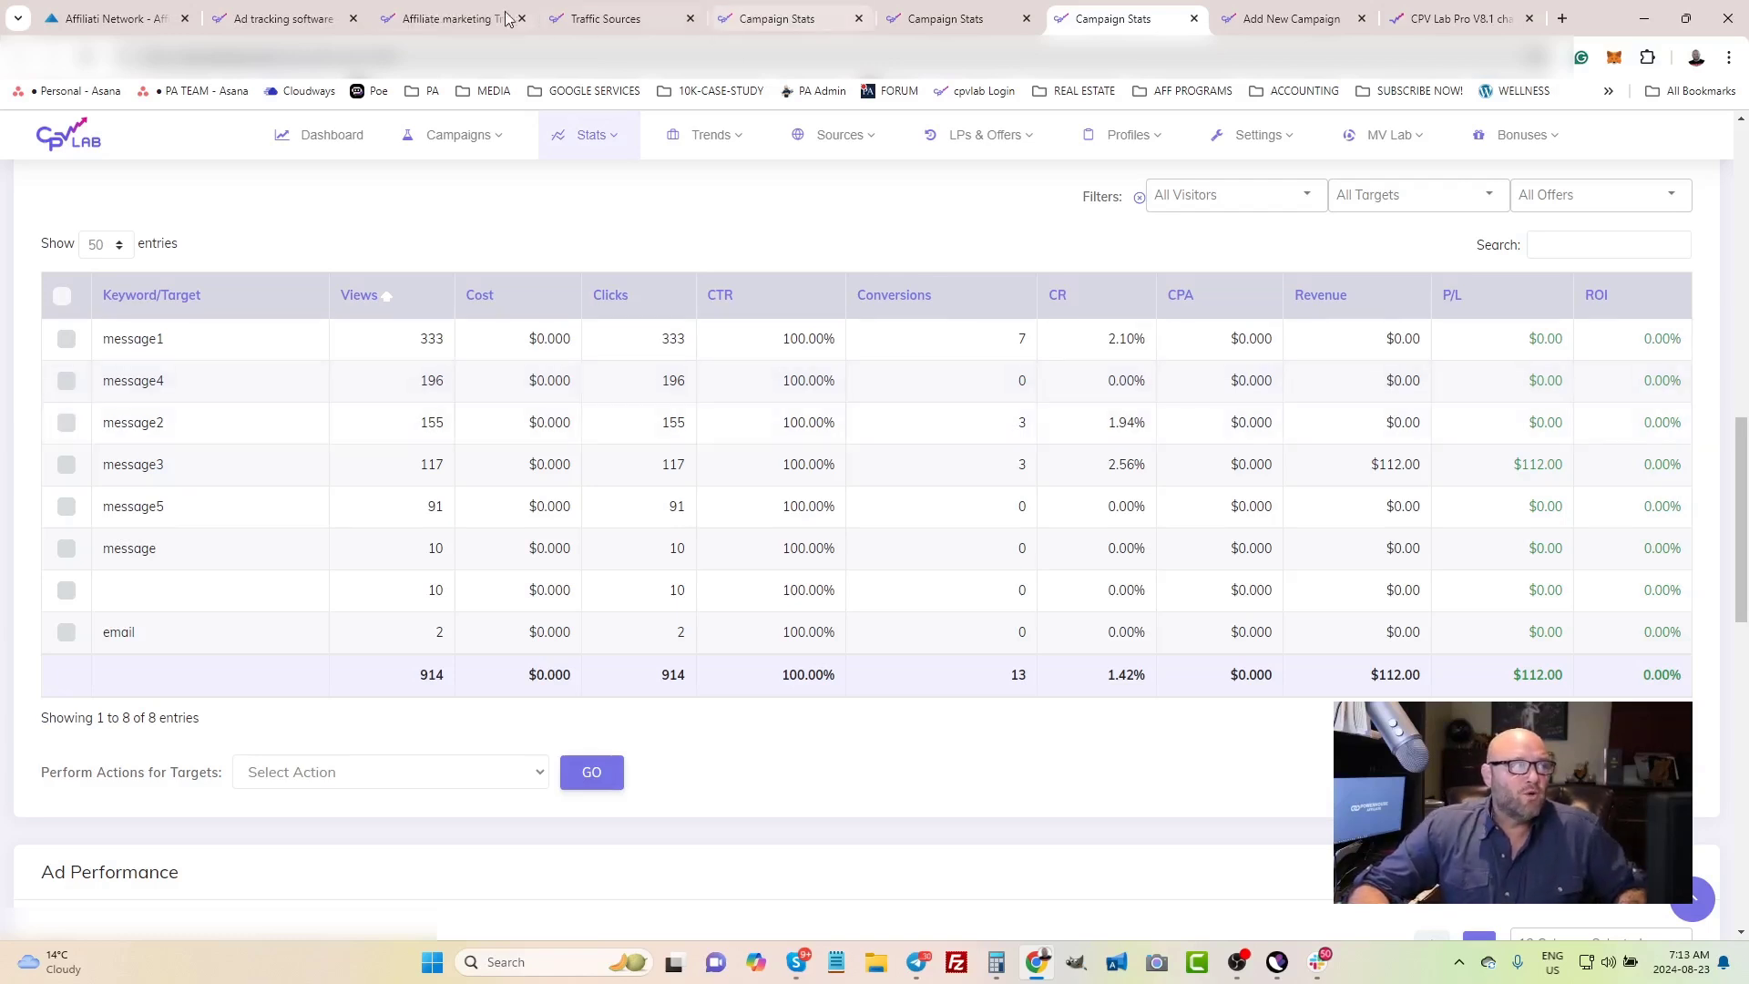
{"action": "left_click", "coordinate": [446, 18]}
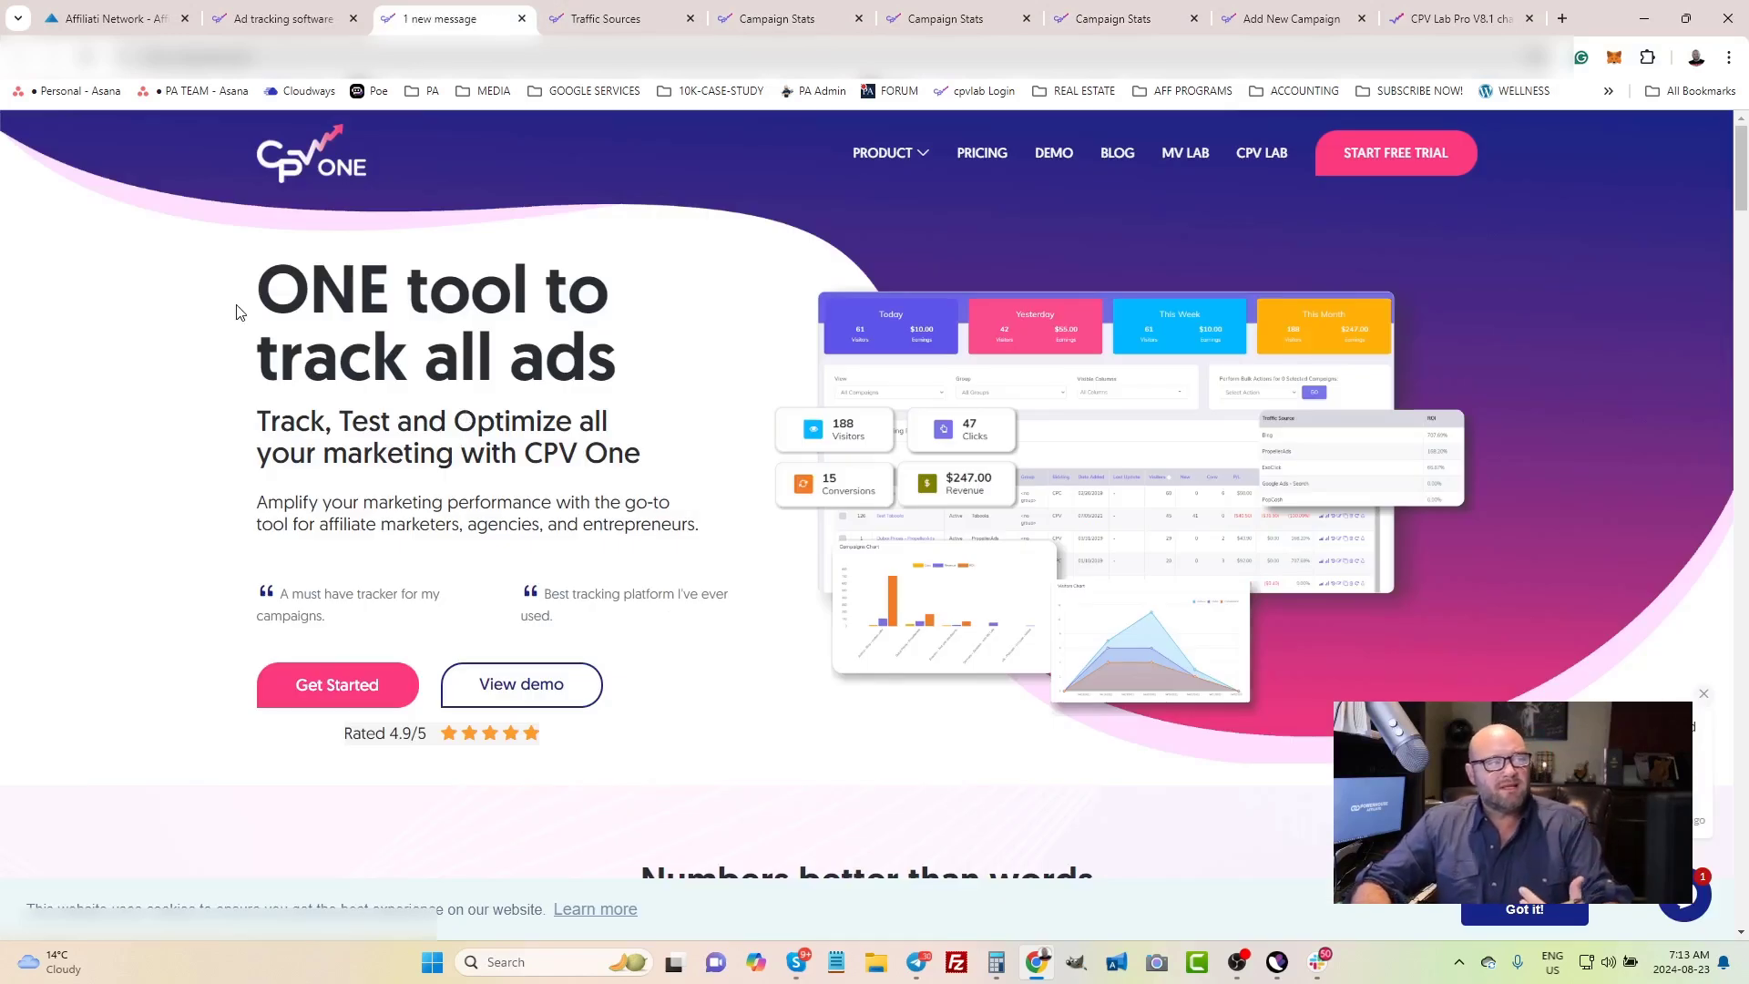